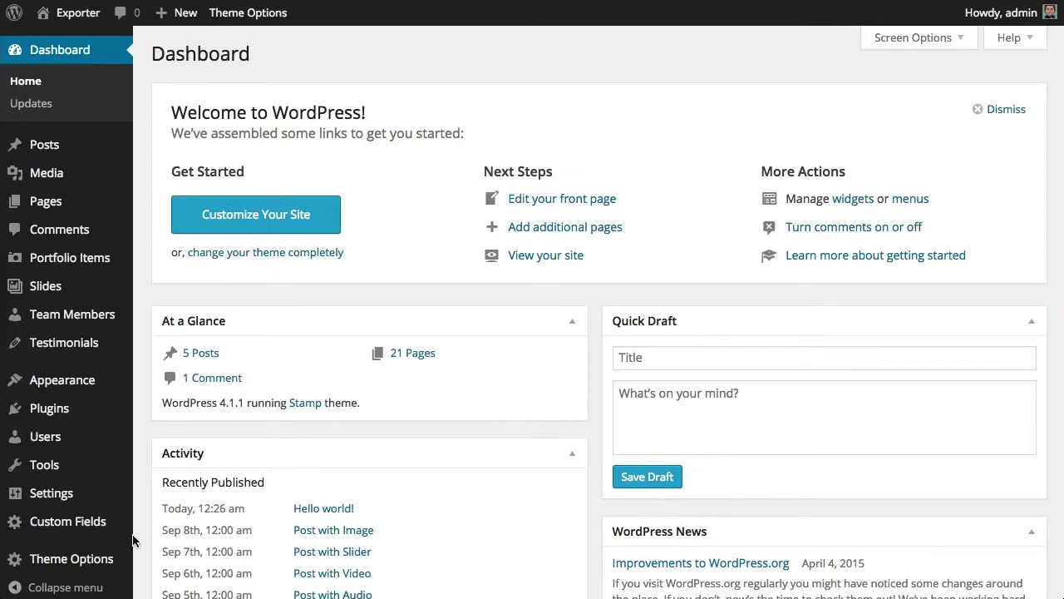
# Reveal the Theme Options submenu in the dashboard's admin sidebar
pyautogui.moveTo(115, 555)
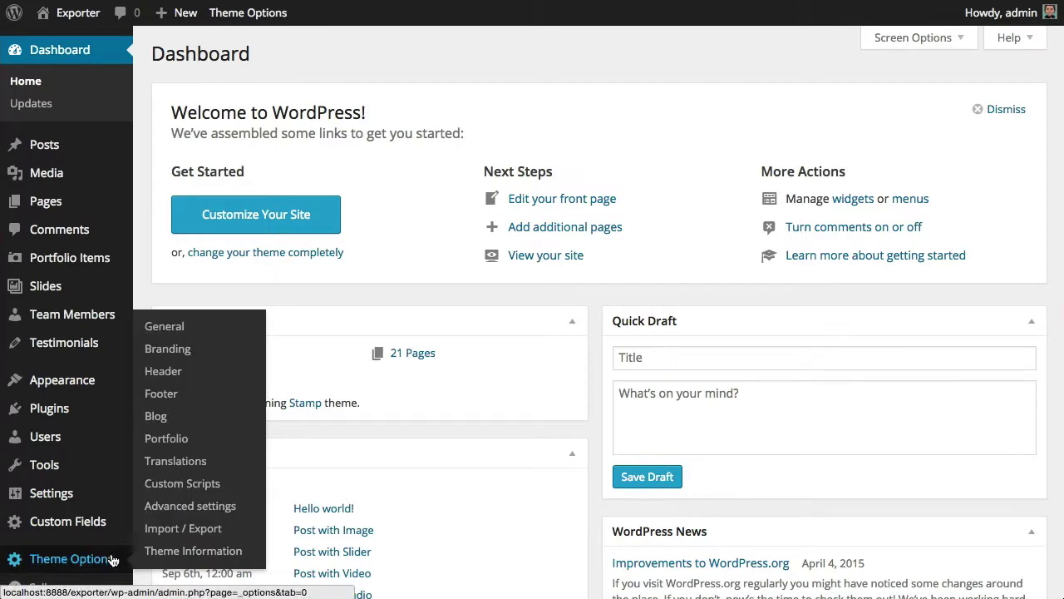
# Open the Stamp Theme Control Panel and review its General options, including content width and Ajax
pyautogui.click(113, 561)
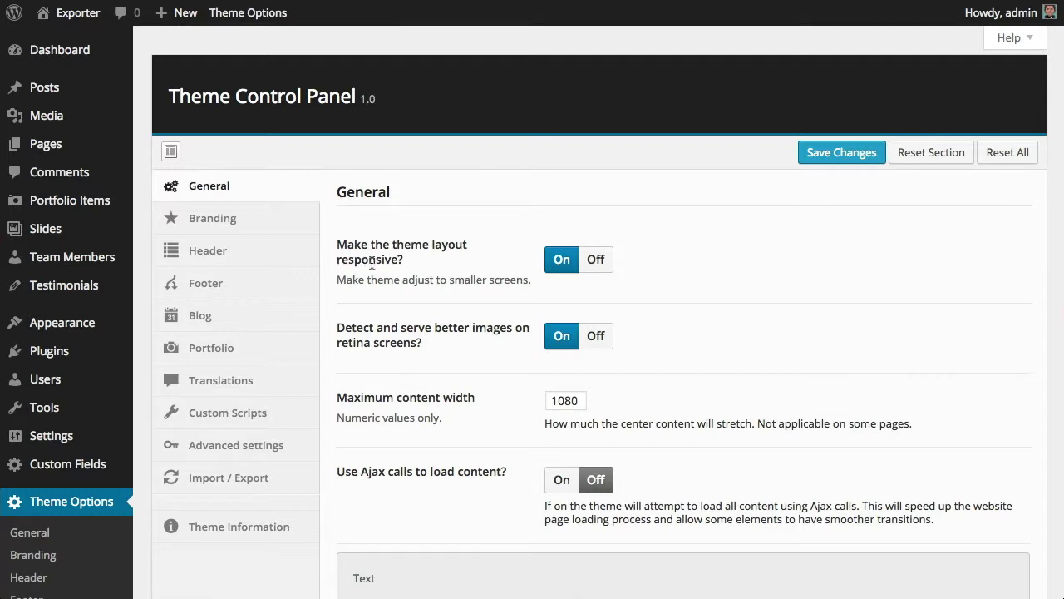
pyautogui.scroll(-1, 383, 262)
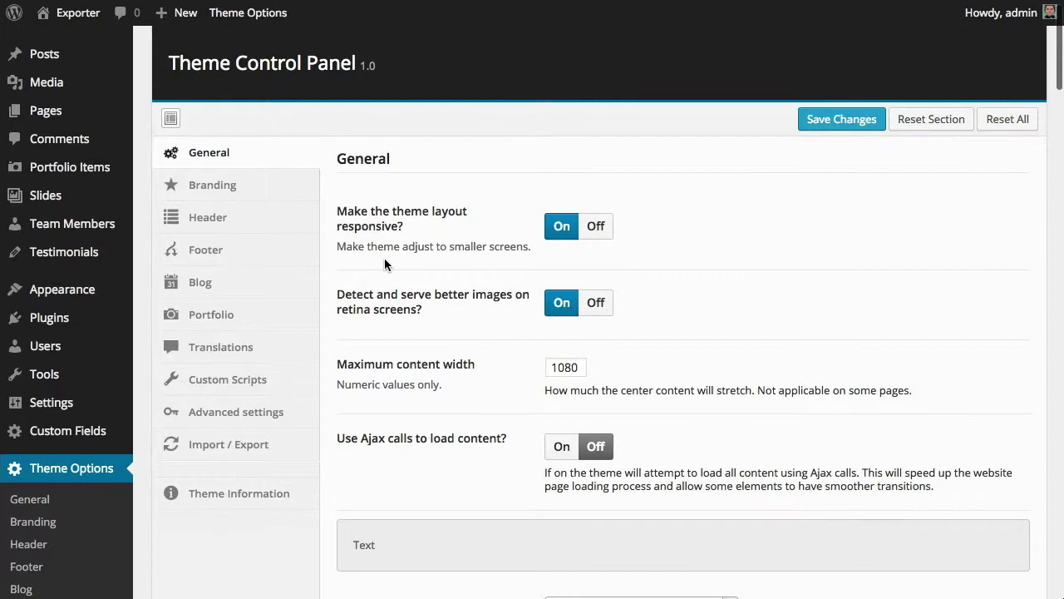
pyautogui.scroll(-1, 385, 258)
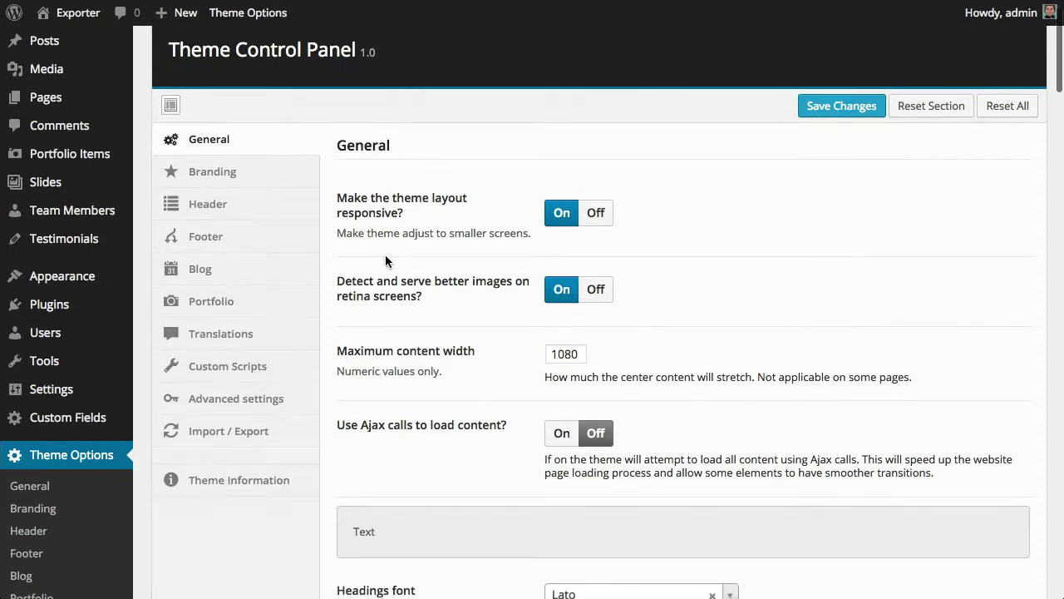
pyautogui.scroll(-1, 384, 254)
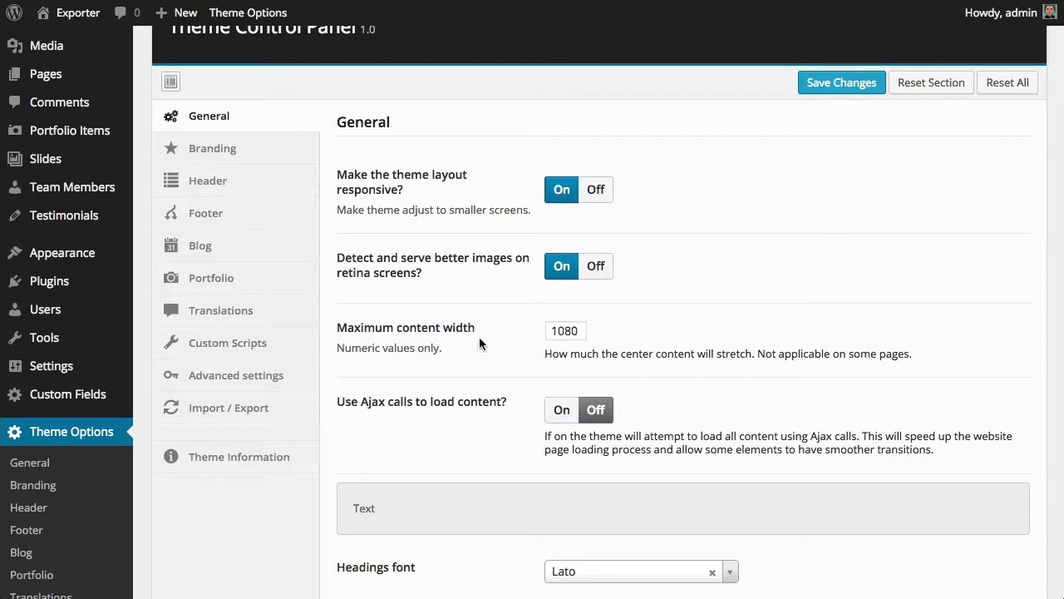
pyautogui.scroll(-1, 457, 318)
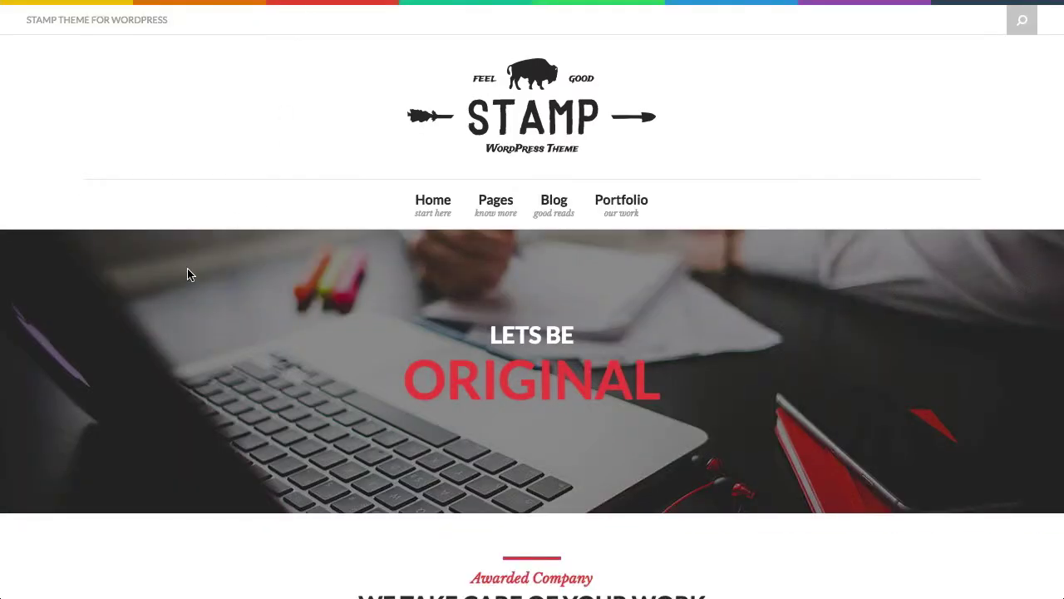
# Change Maximum content width from 1080 to 800 and save, then re-enter 1080
pyautogui.scroll(-4, 188, 274)
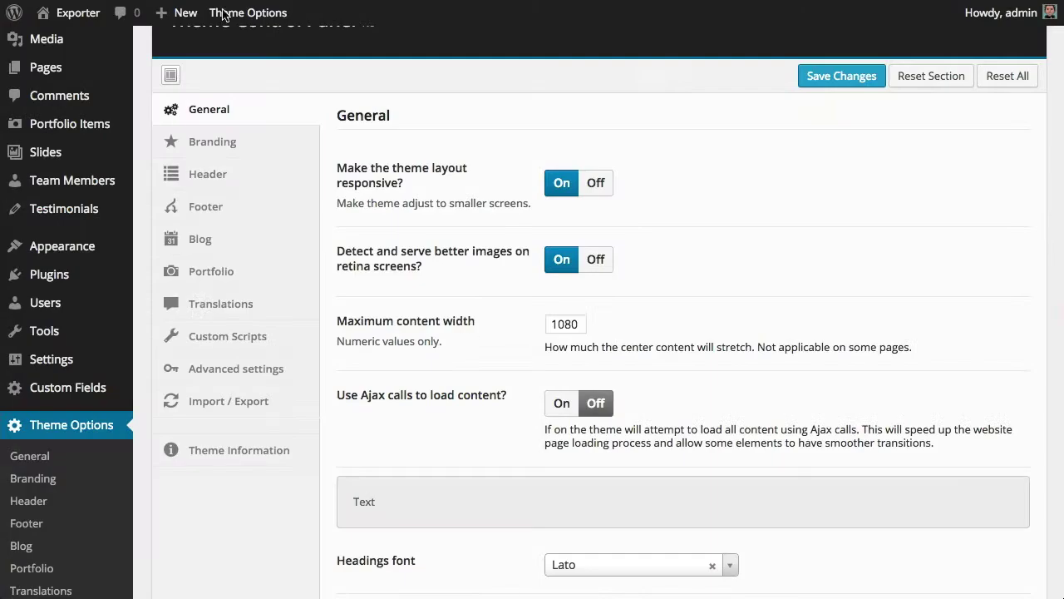
pyautogui.click(561, 316)
pyautogui.doubleClick(561, 317)
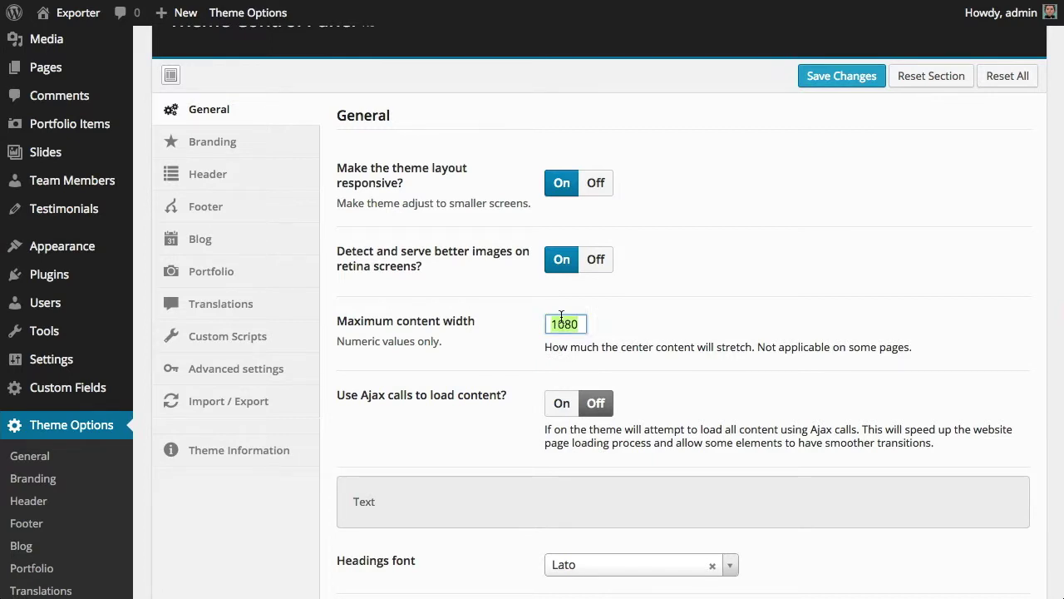
pyautogui.write('800')
pyautogui.click(829, 76)
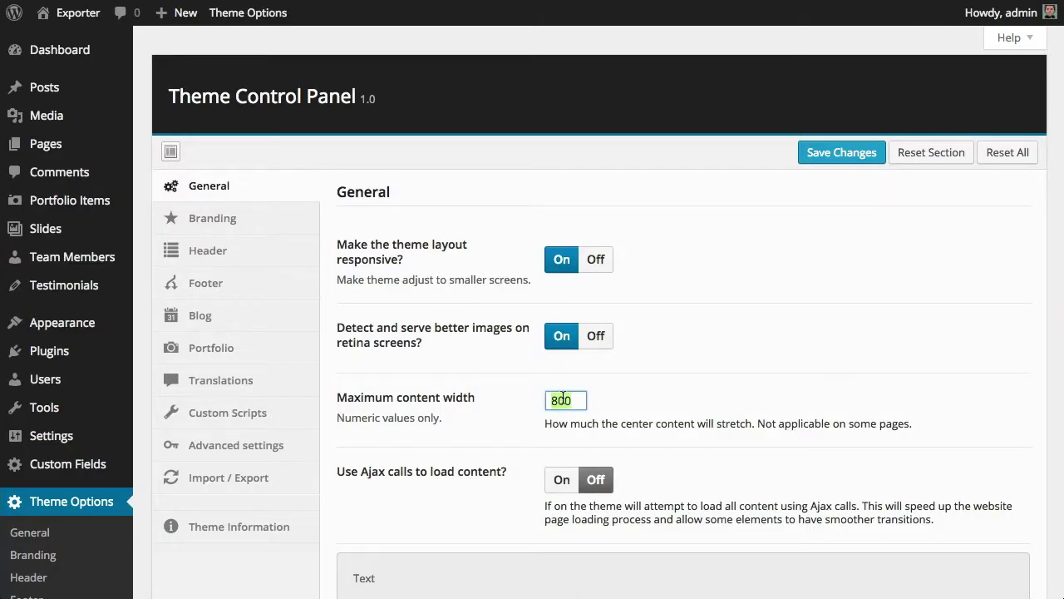
pyautogui.write('10')
pyautogui.scroll(-1, 688, 378)
pyautogui.scroll(-3, 657, 400)
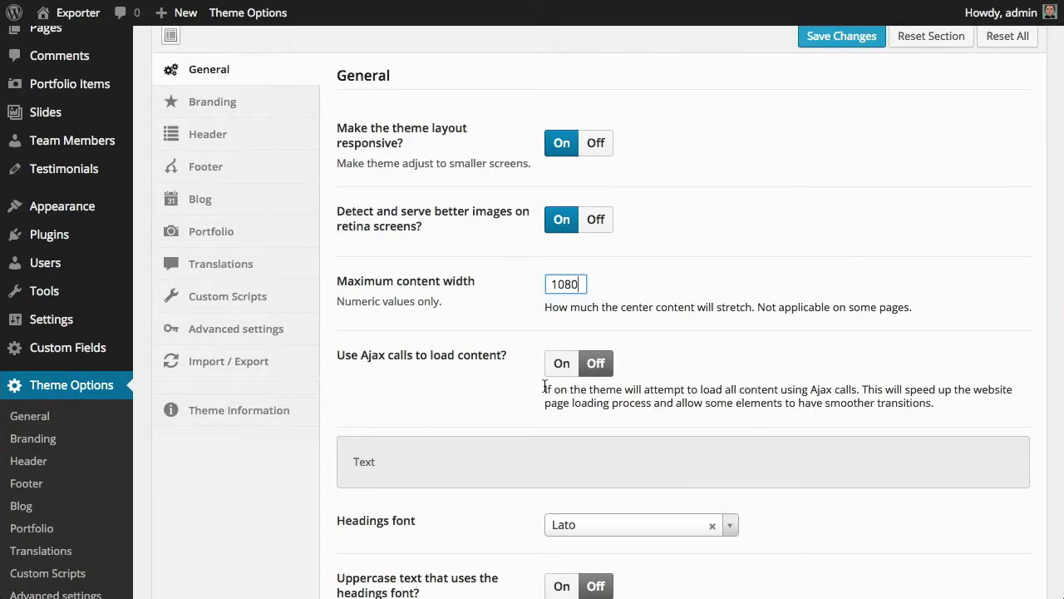
pyautogui.scroll(-1, 501, 366)
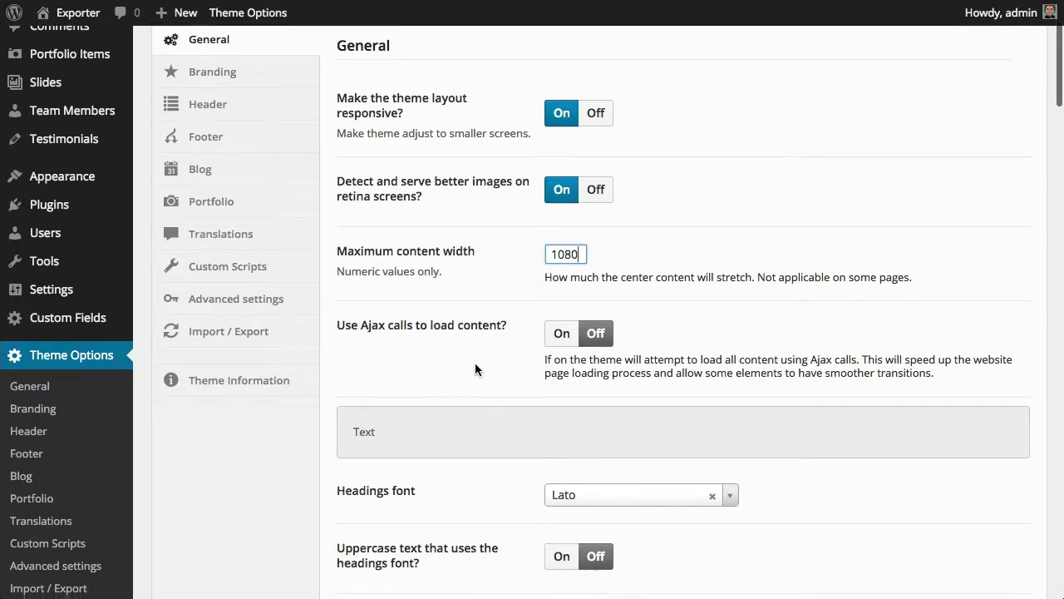
pyautogui.scroll(-2, 475, 362)
pyautogui.scroll(-2, 475, 367)
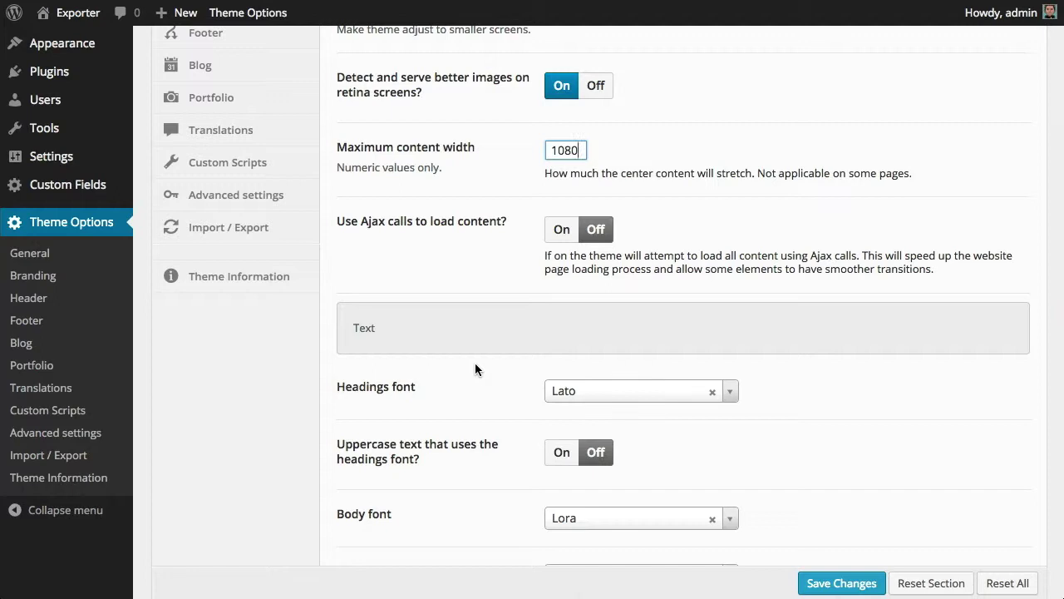
pyautogui.scroll(-4, 474, 362)
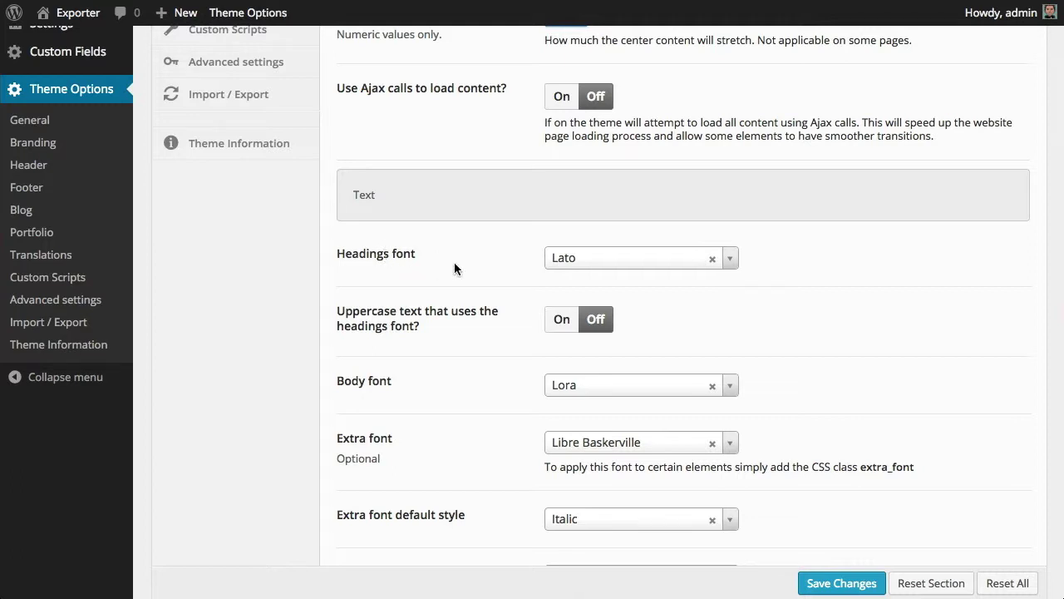
pyautogui.scroll(-1, 454, 262)
pyautogui.scroll(-1, 391, 357)
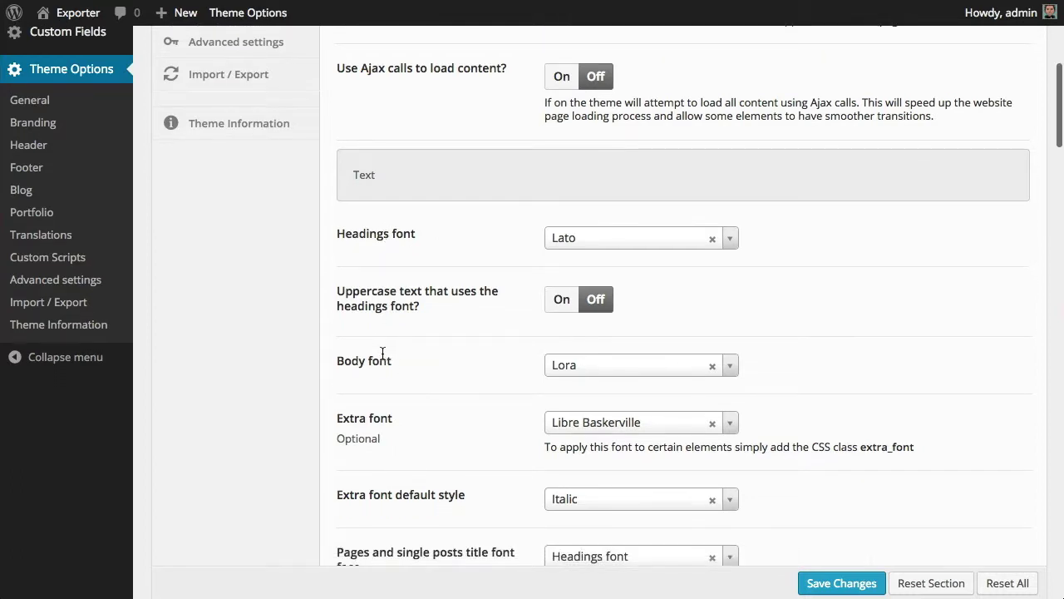
pyautogui.scroll(-4, 382, 352)
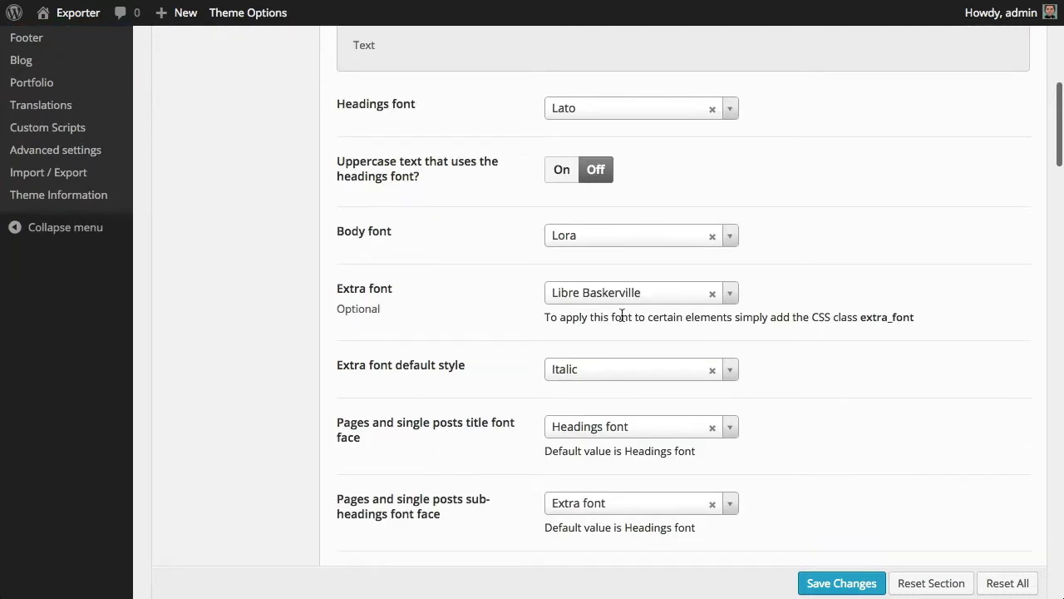
# Browse the Extra font list and close it, keeping Libre Baskerville
pyautogui.click(730, 296)
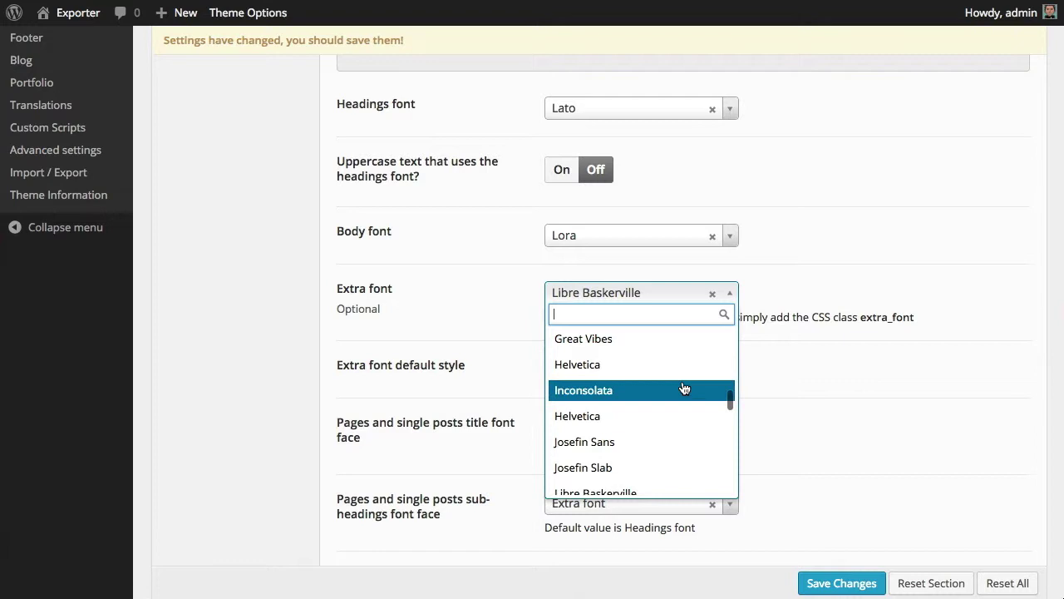
pyautogui.scroll(5, 683, 389)
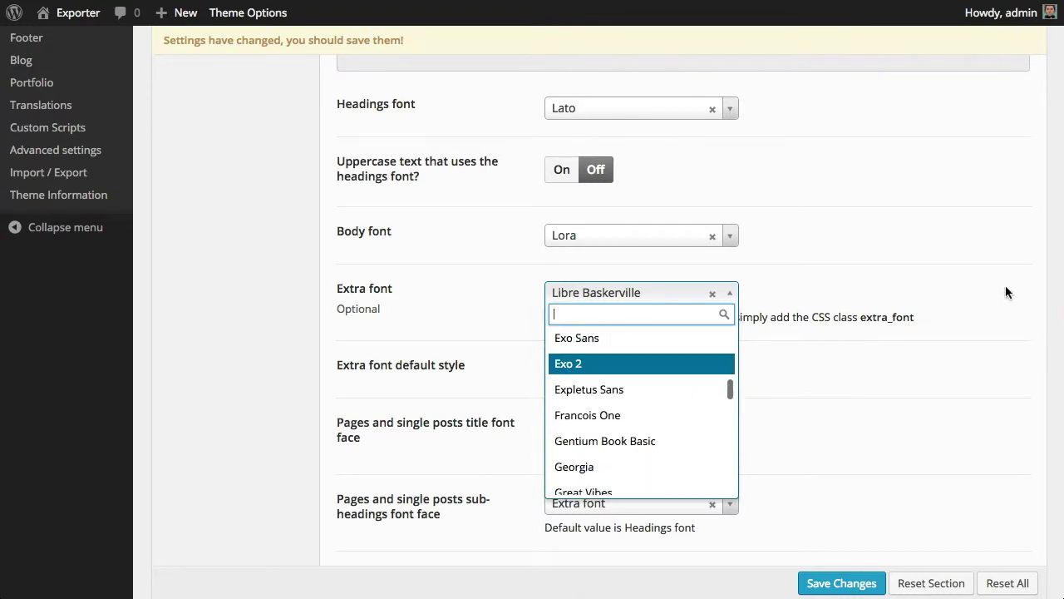
pyautogui.click(954, 279)
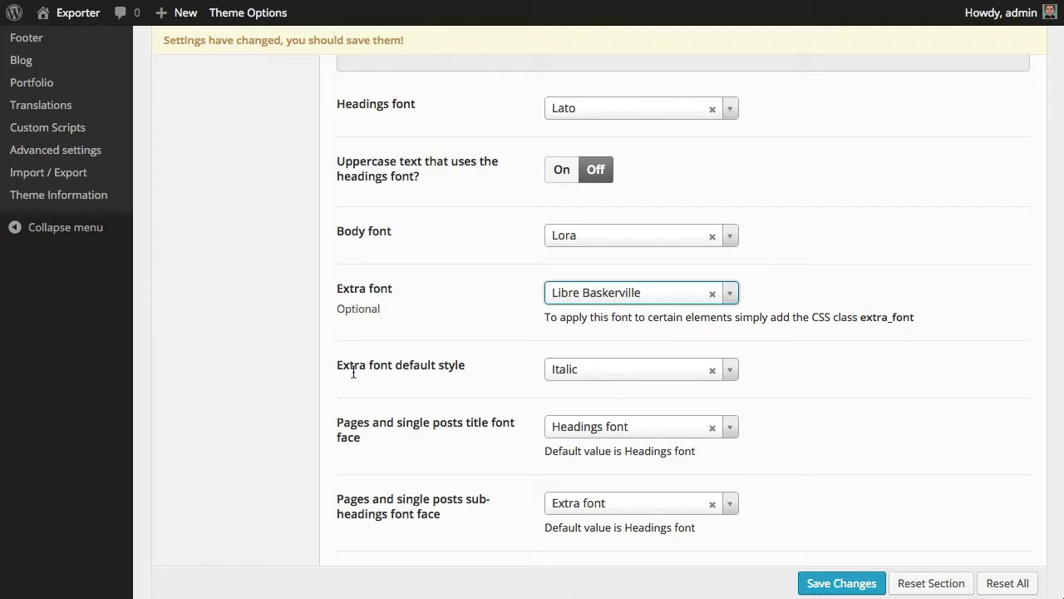
pyautogui.scroll(-2, 358, 370)
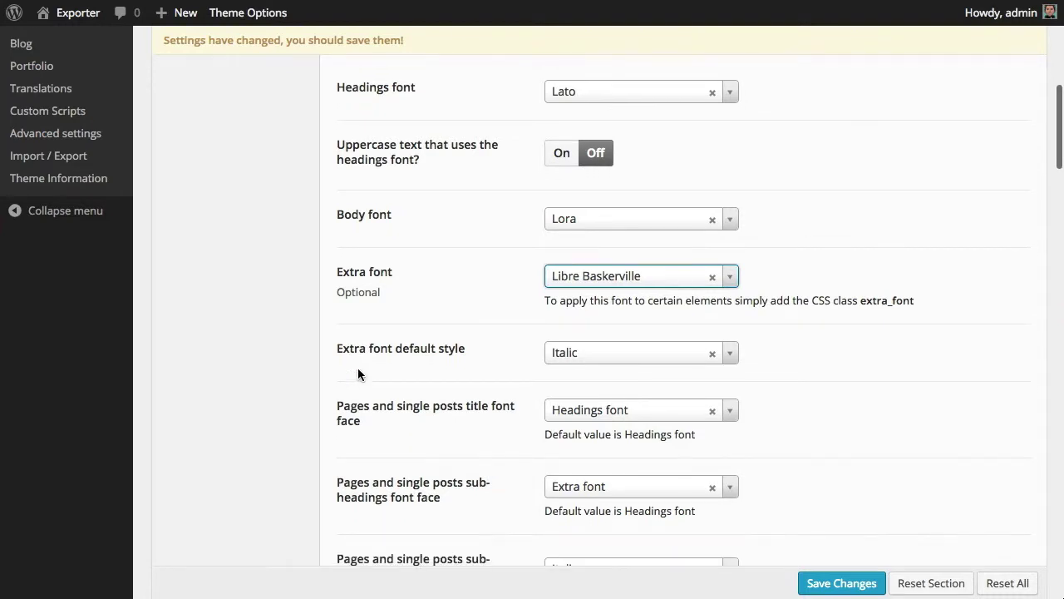
pyautogui.scroll(-2, 359, 372)
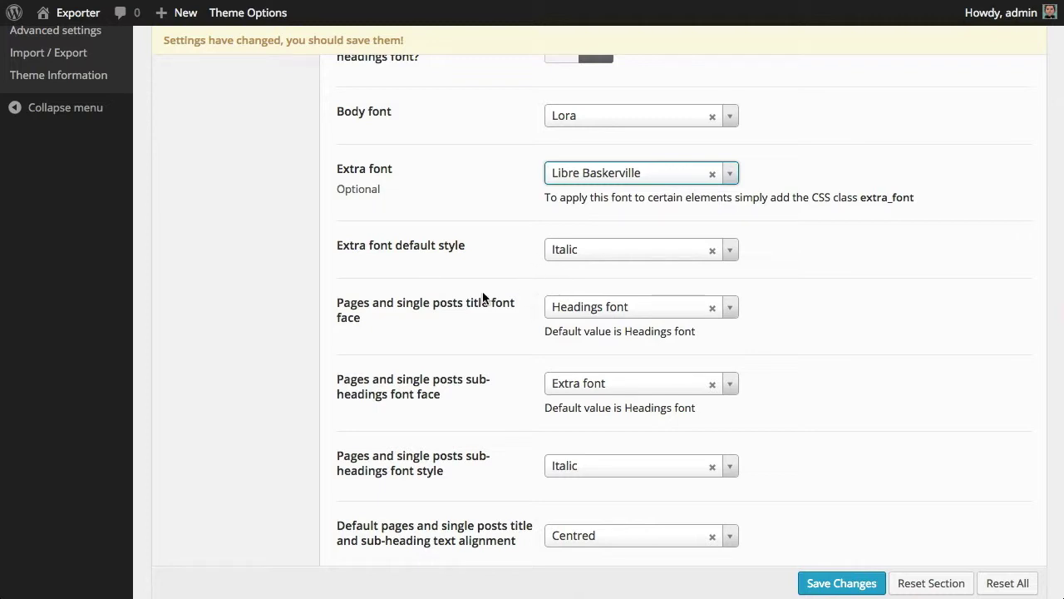
pyautogui.scroll(-1, 482, 296)
pyautogui.scroll(-5, 444, 308)
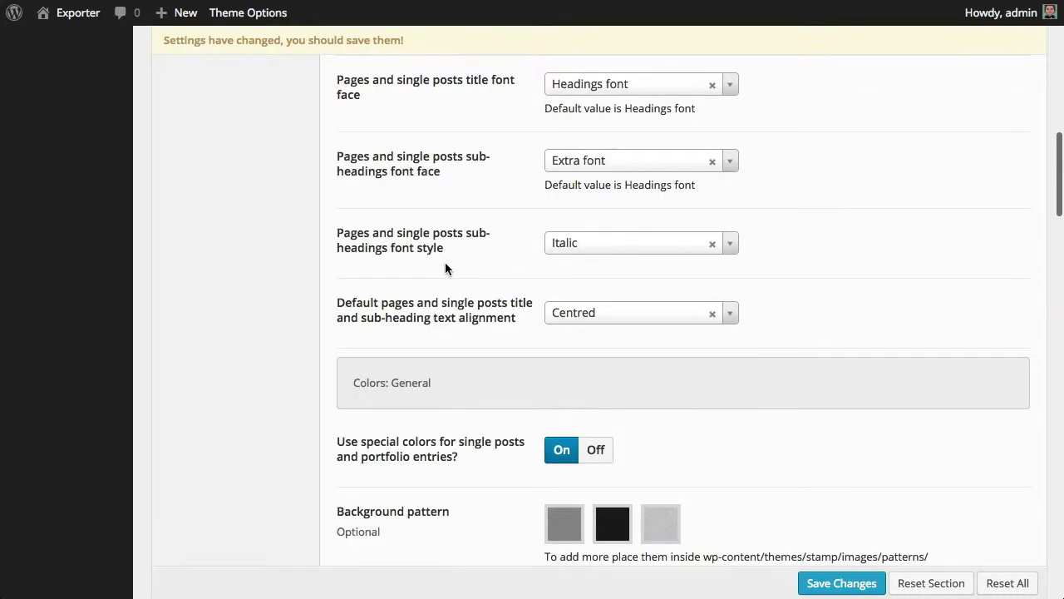
pyautogui.scroll(10, 445, 269)
pyautogui.scroll(-6, 445, 263)
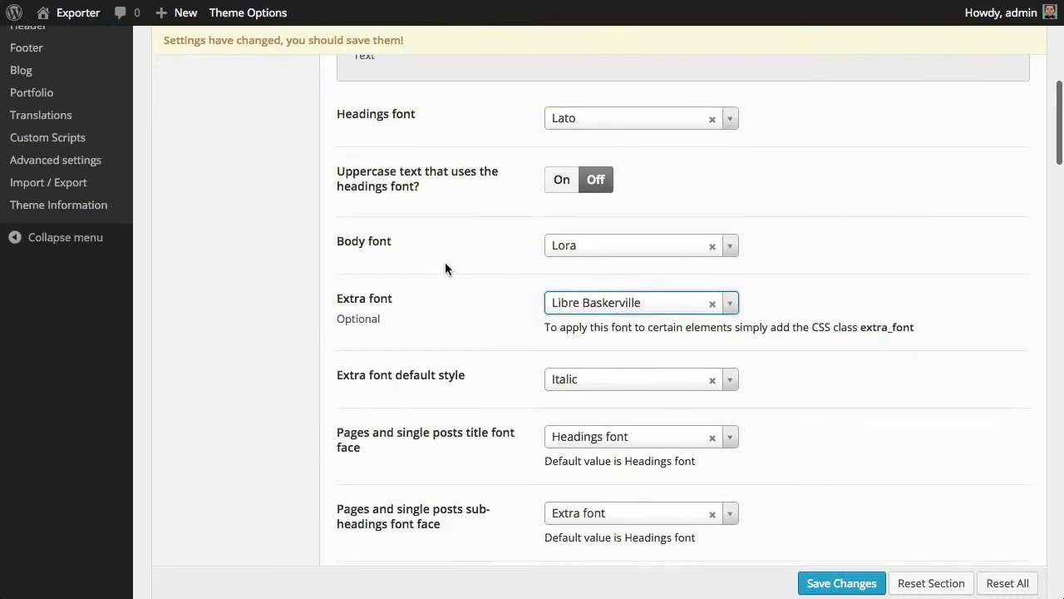
pyautogui.scroll(-5, 445, 267)
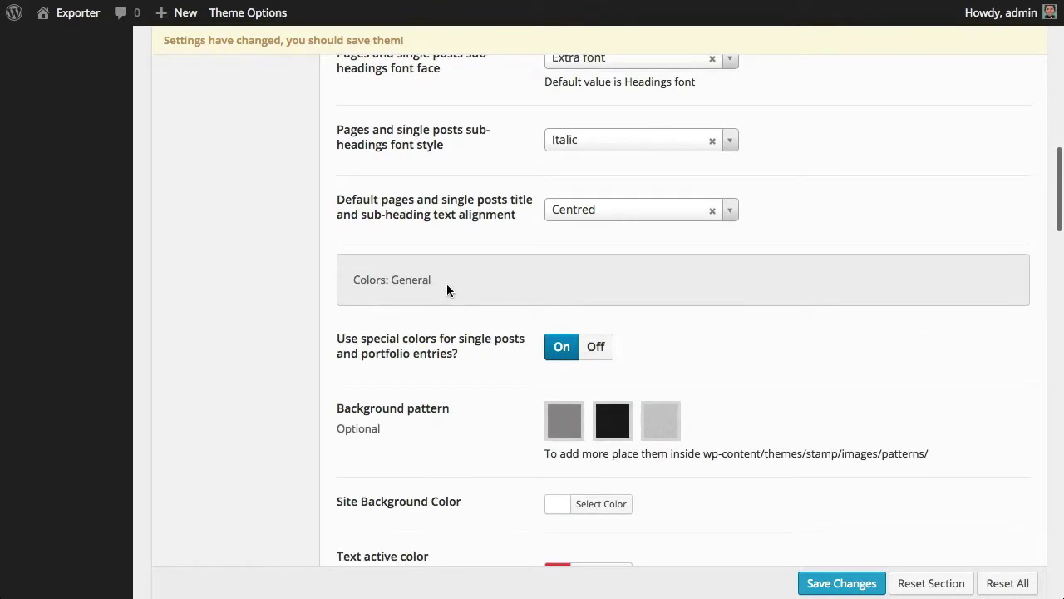
pyautogui.scroll(-3, 446, 283)
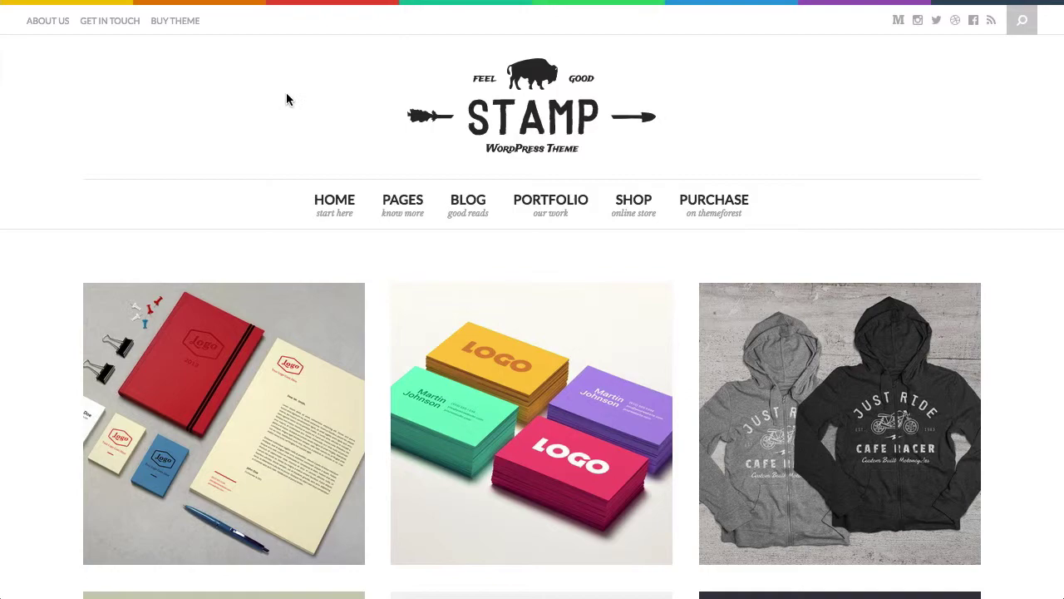
pyautogui.scroll(-5, 286, 95)
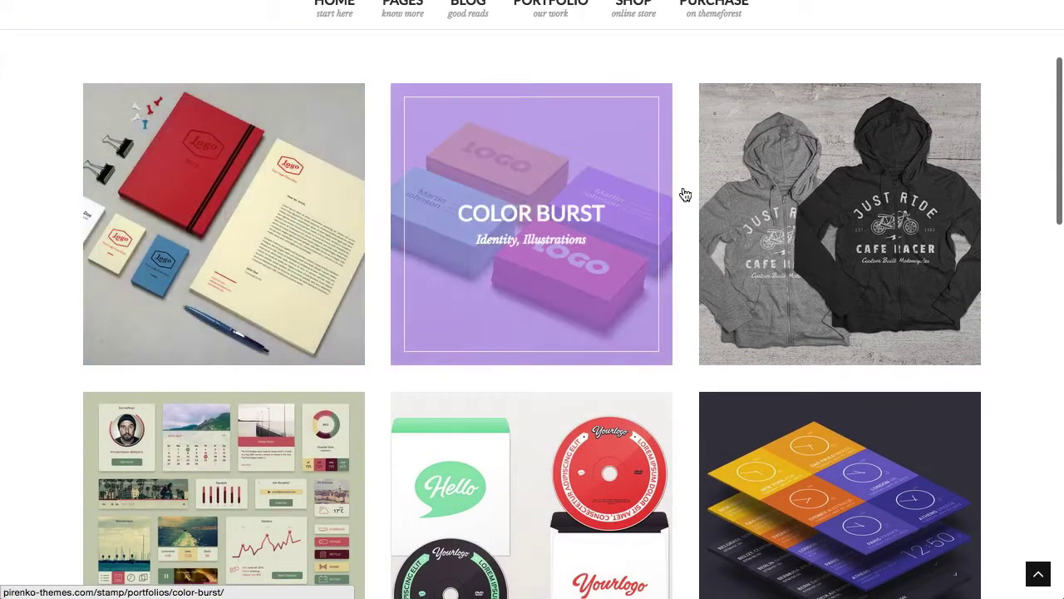
pyautogui.scroll(-5, 773, 233)
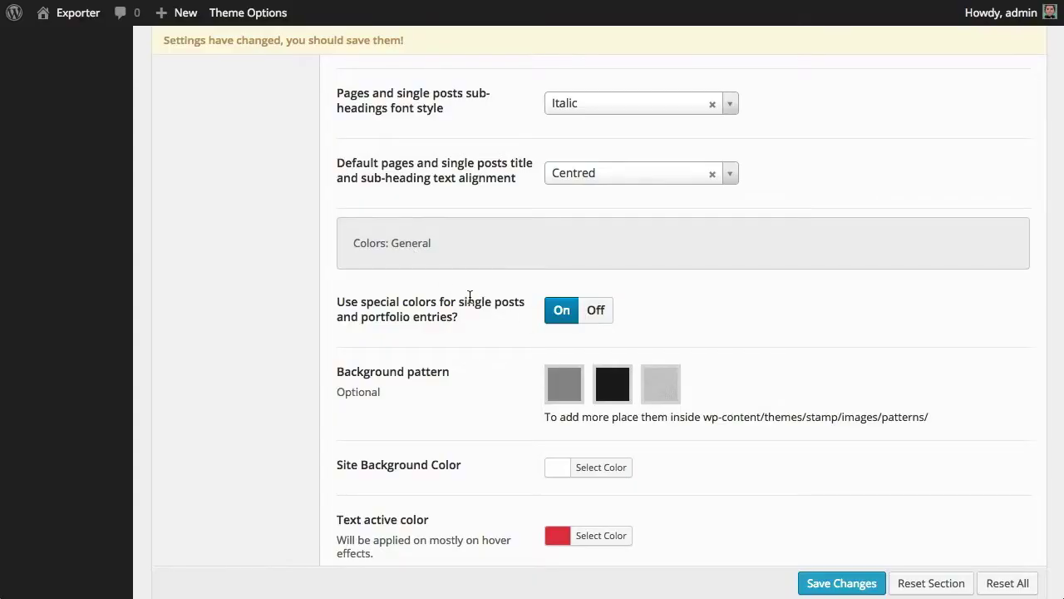
pyautogui.scroll(-1, 490, 304)
pyautogui.scroll(-2, 459, 279)
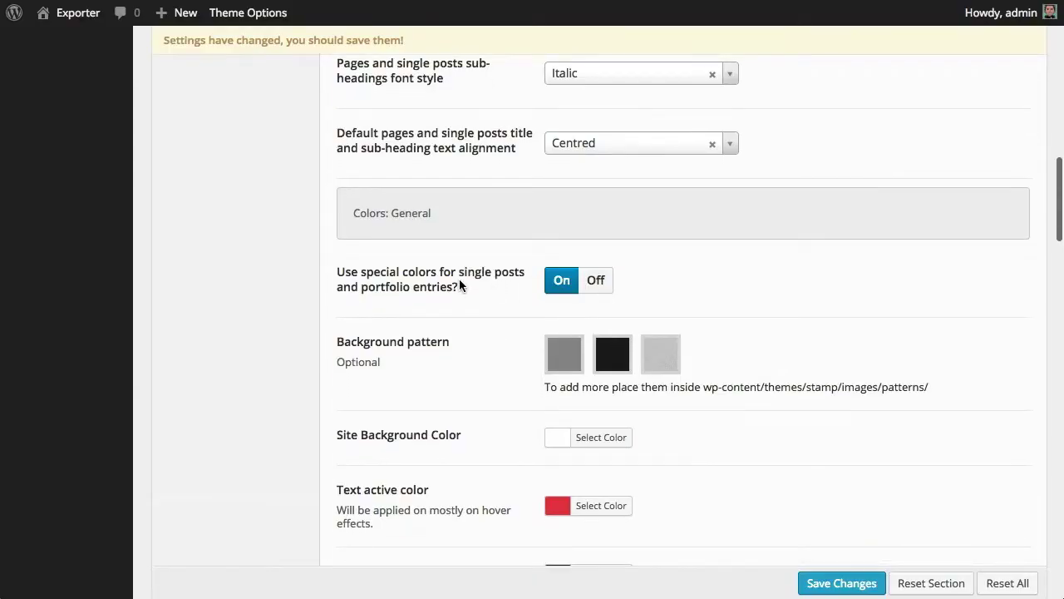
pyautogui.scroll(-3, 457, 284)
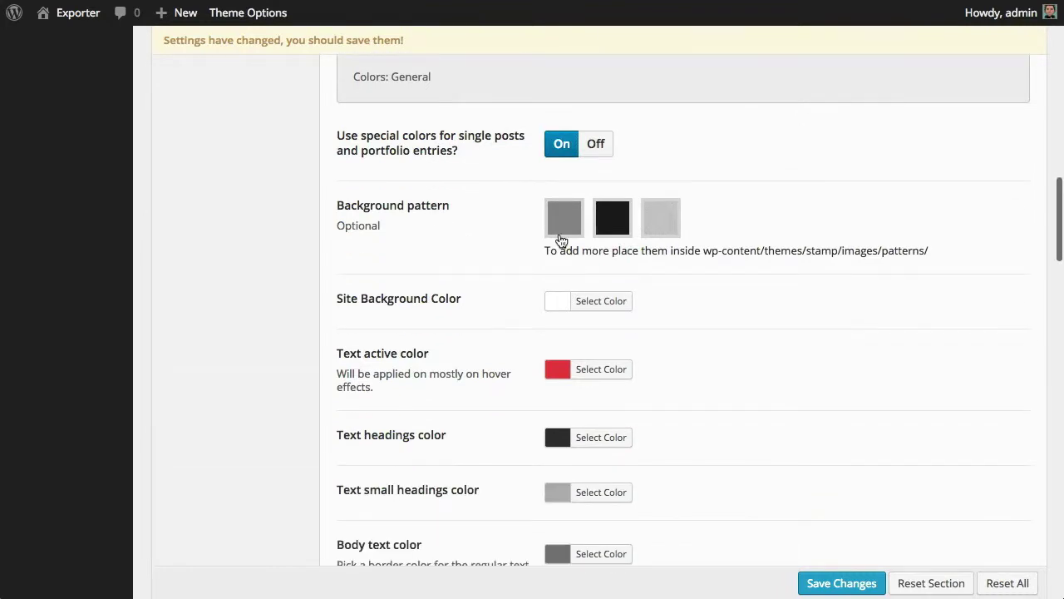
pyautogui.scroll(-1, 473, 241)
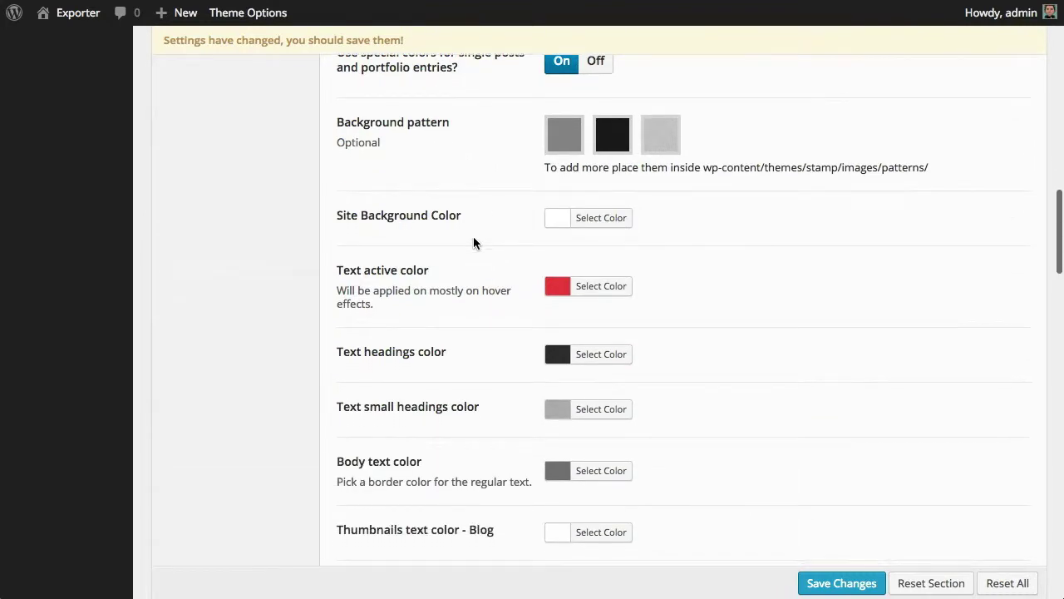
pyautogui.scroll(-1, 449, 233)
pyautogui.scroll(-2, 489, 218)
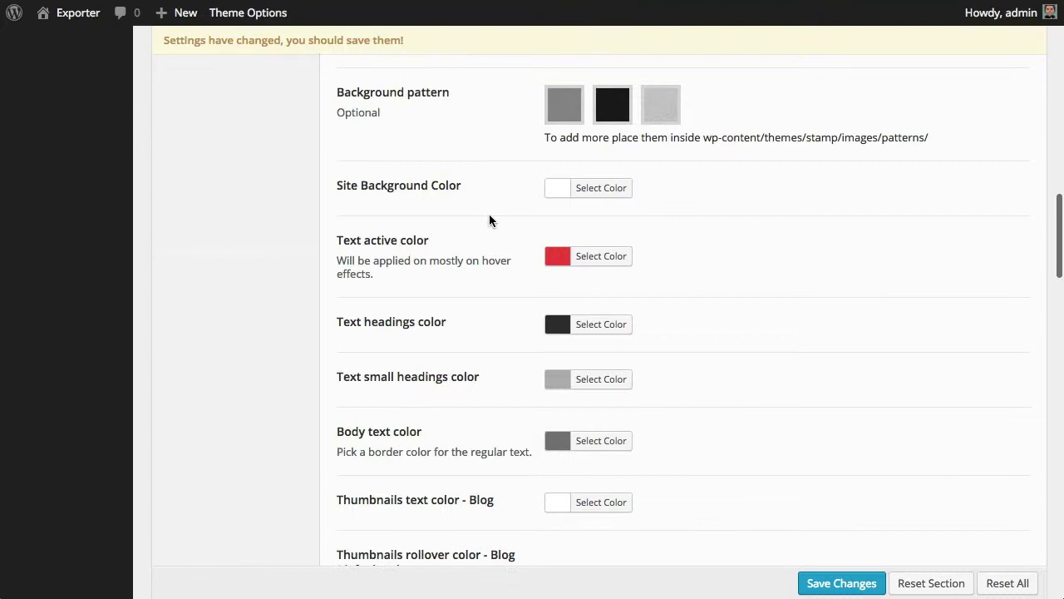
pyautogui.scroll(-1, 468, 216)
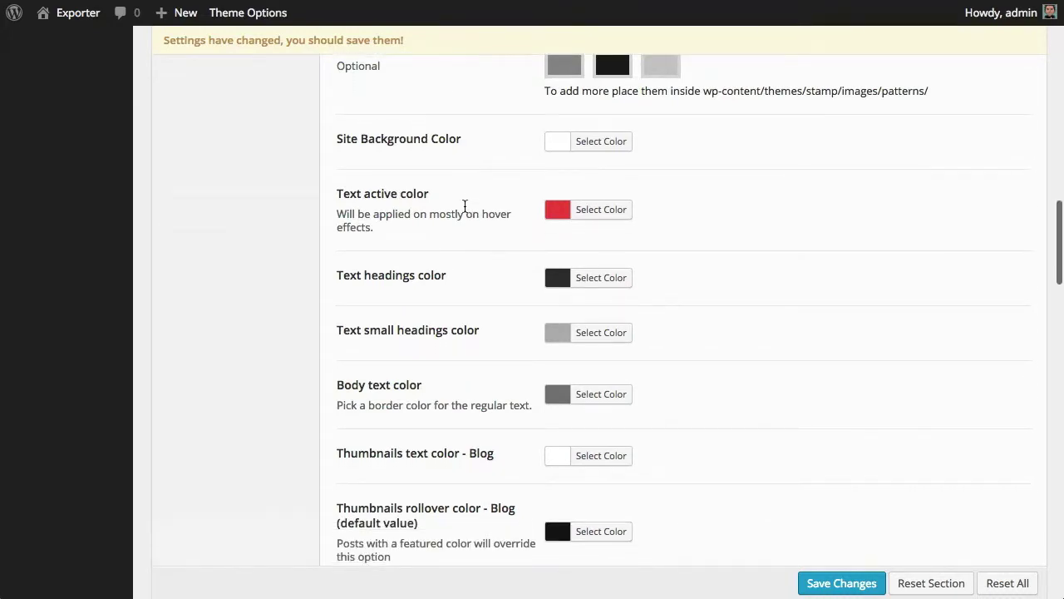
pyautogui.scroll(-4, 392, 176)
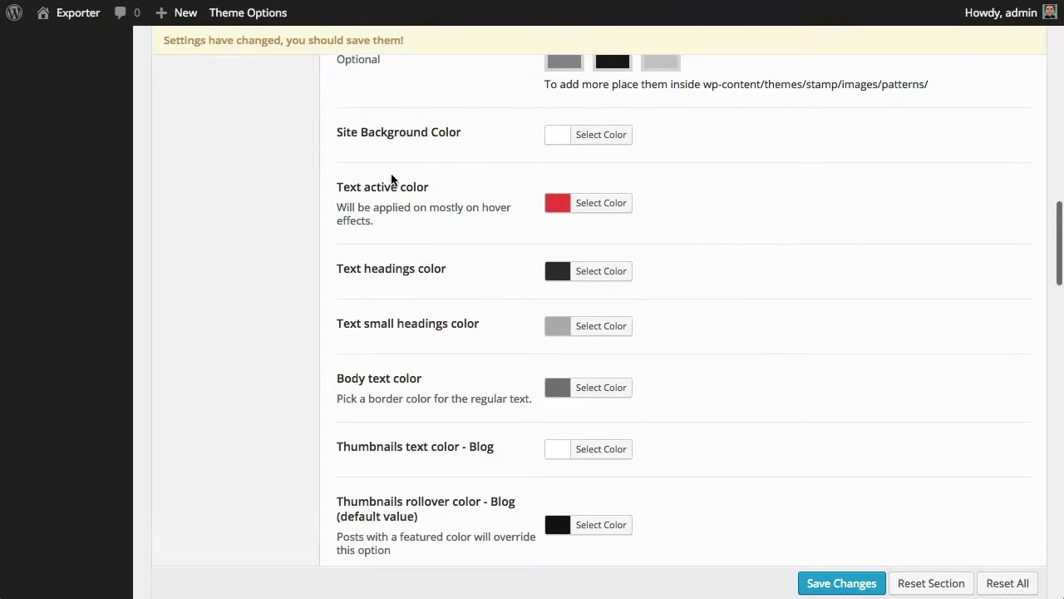
pyautogui.scroll(-5, 391, 176)
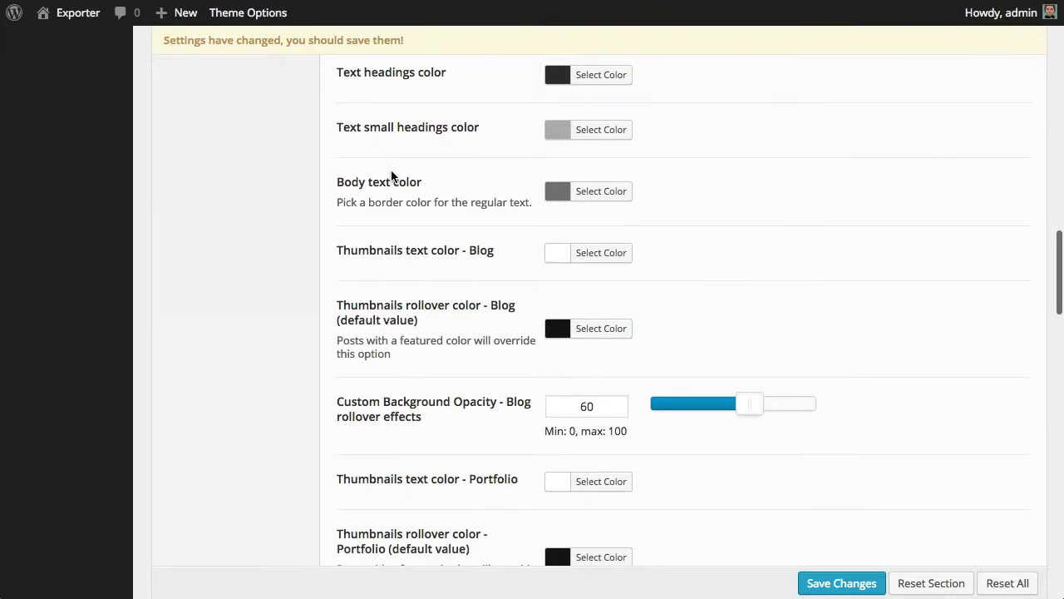
pyautogui.scroll(-4, 392, 176)
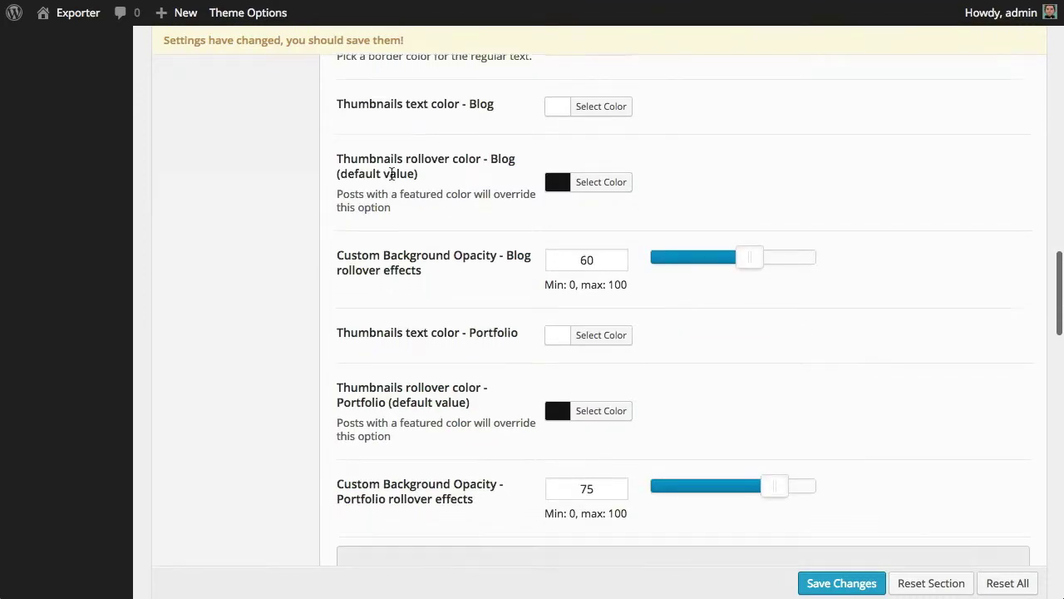
pyautogui.scroll(-12, 403, 187)
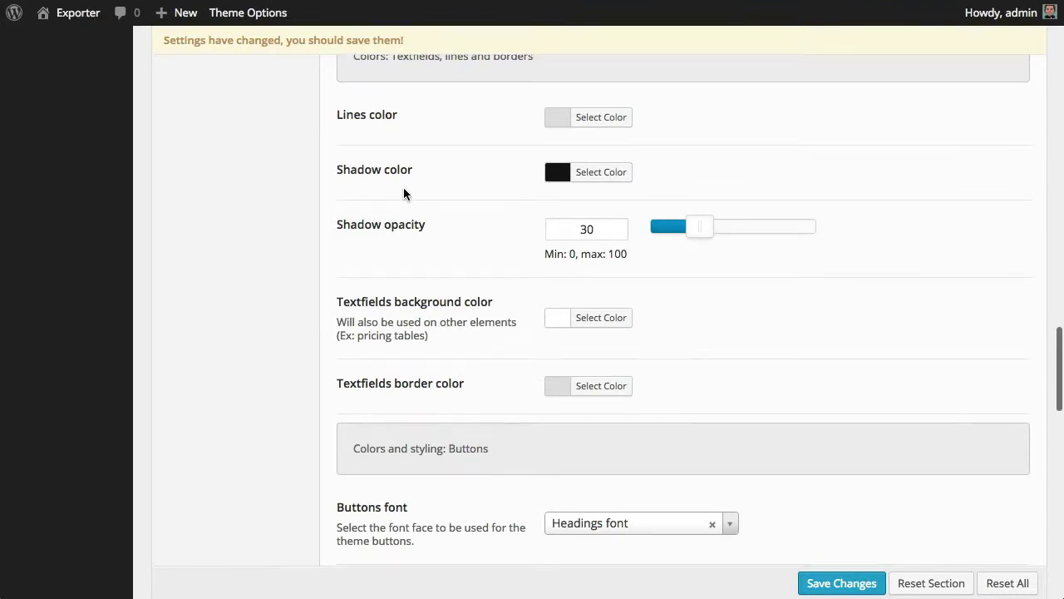
pyautogui.scroll(-1, 404, 193)
pyautogui.scroll(-8, 403, 187)
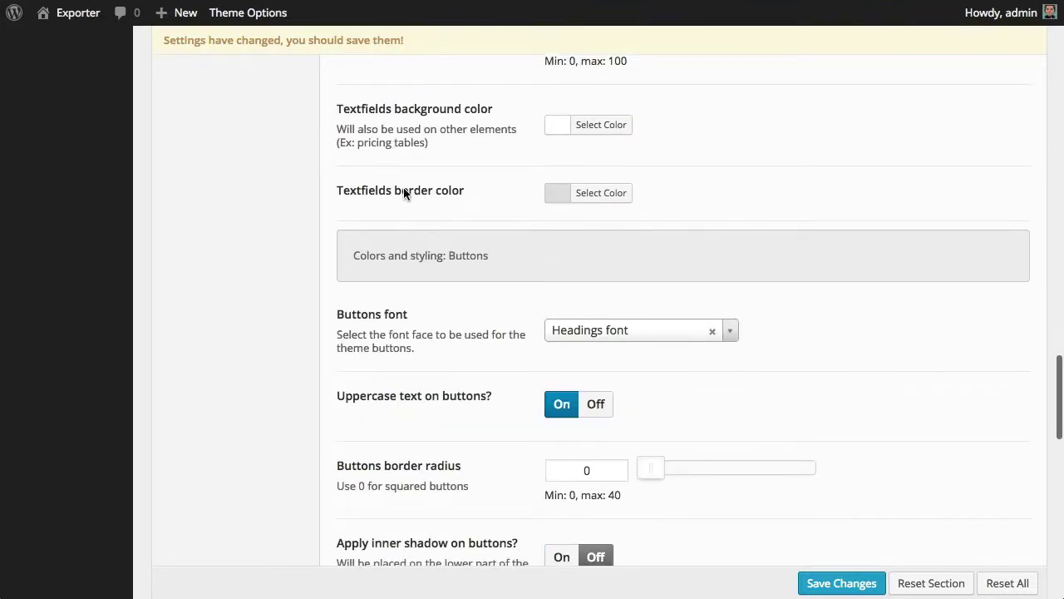
pyautogui.scroll(-3, 403, 191)
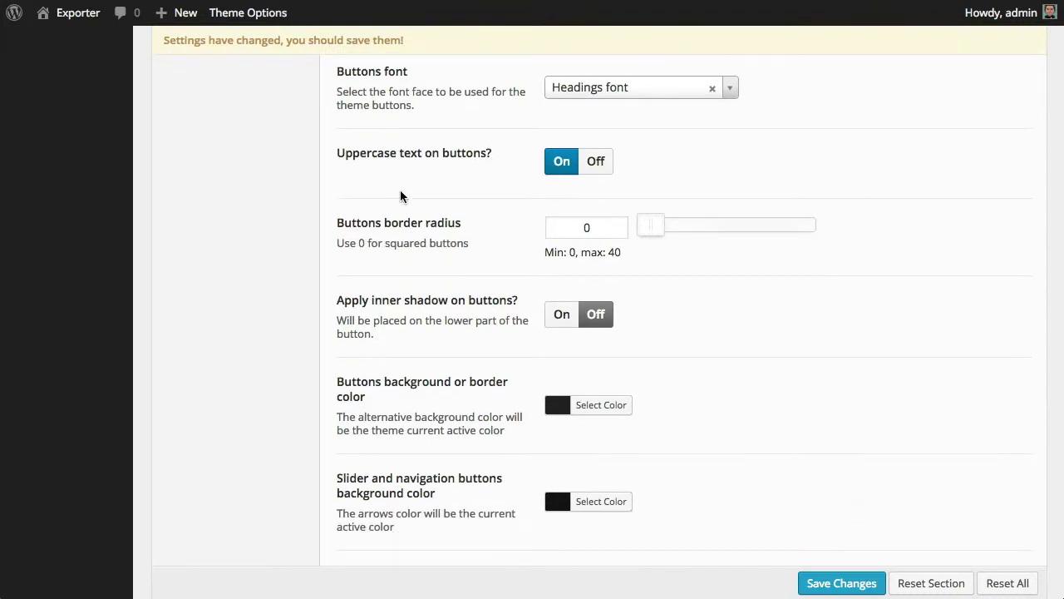
pyautogui.scroll(-1, 401, 195)
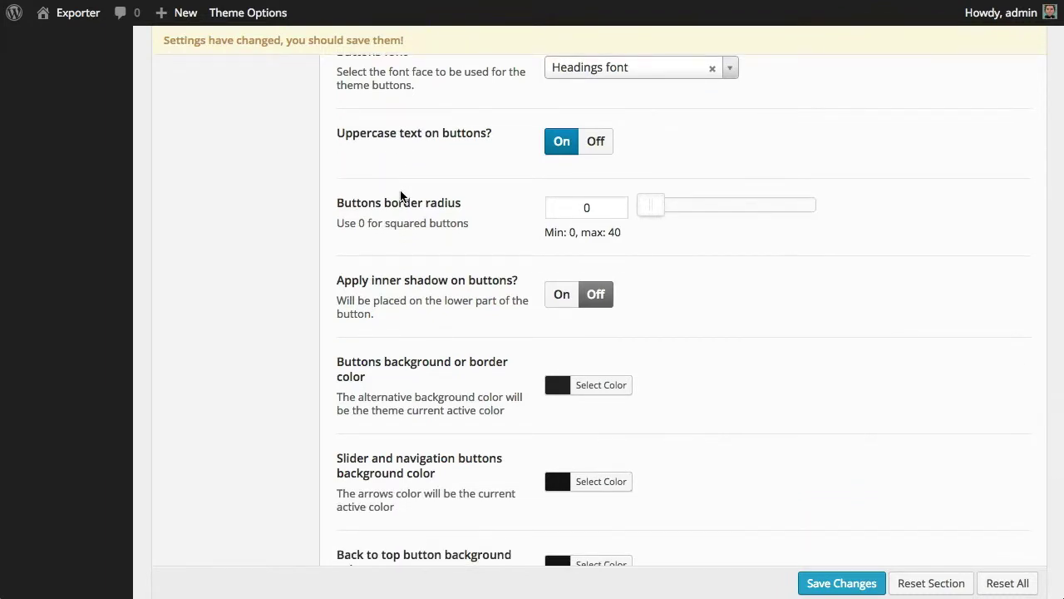
pyautogui.scroll(-2, 401, 196)
pyautogui.scroll(-2, 471, 197)
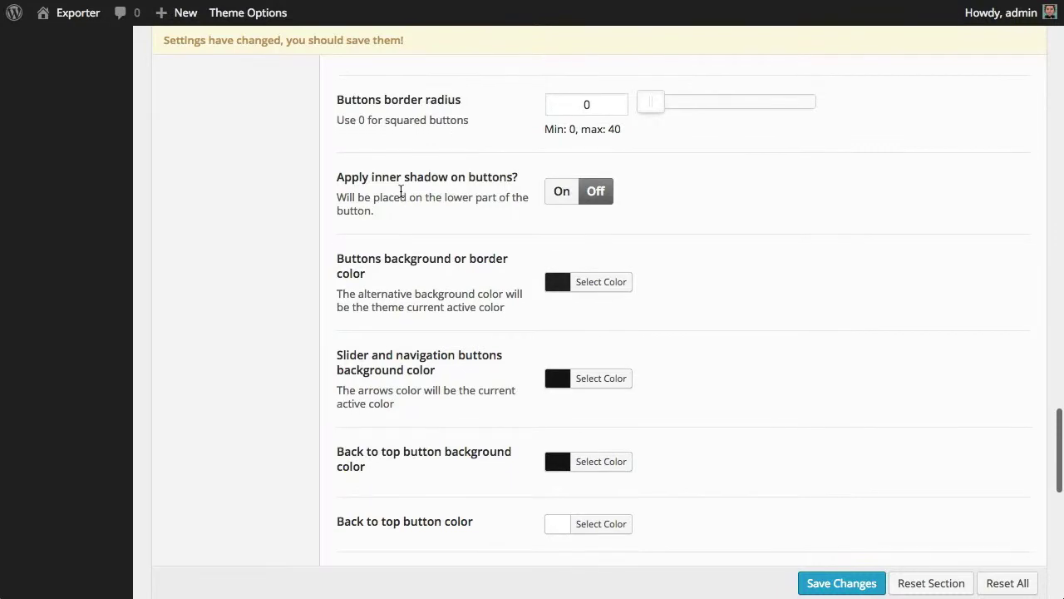
pyautogui.scroll(4, 485, 188)
pyautogui.scroll(-4, 470, 173)
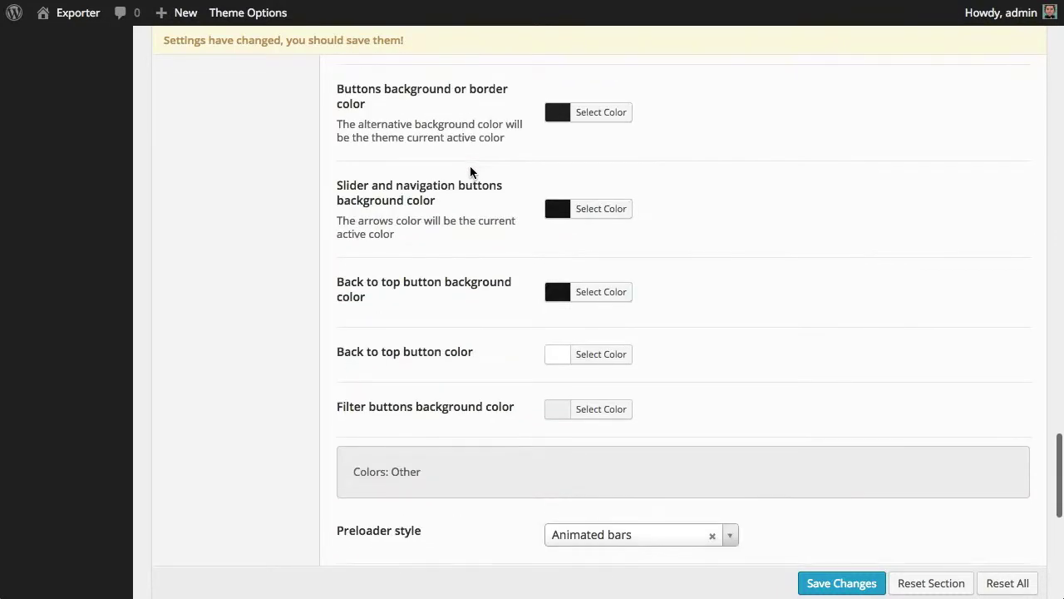
pyautogui.scroll(-4, 469, 167)
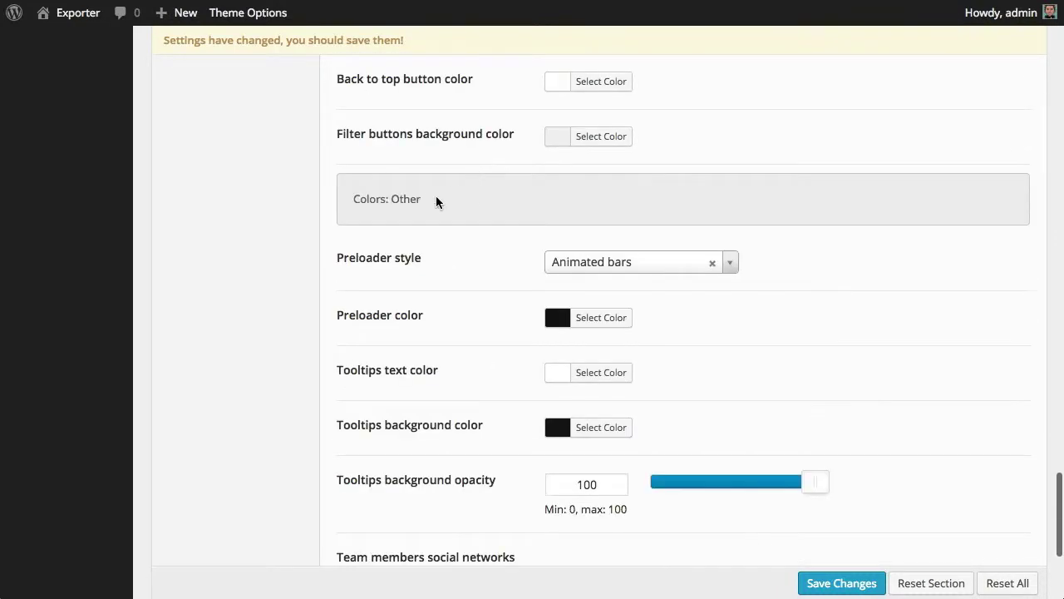
pyautogui.scroll(-1, 434, 198)
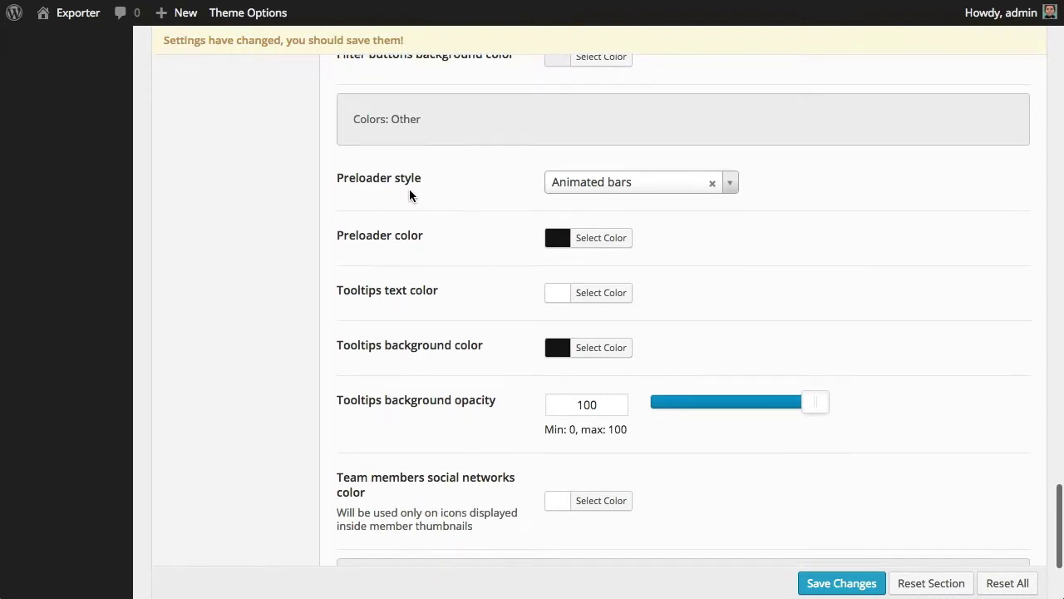
pyautogui.scroll(-1, 409, 192)
pyautogui.scroll(-3, 412, 195)
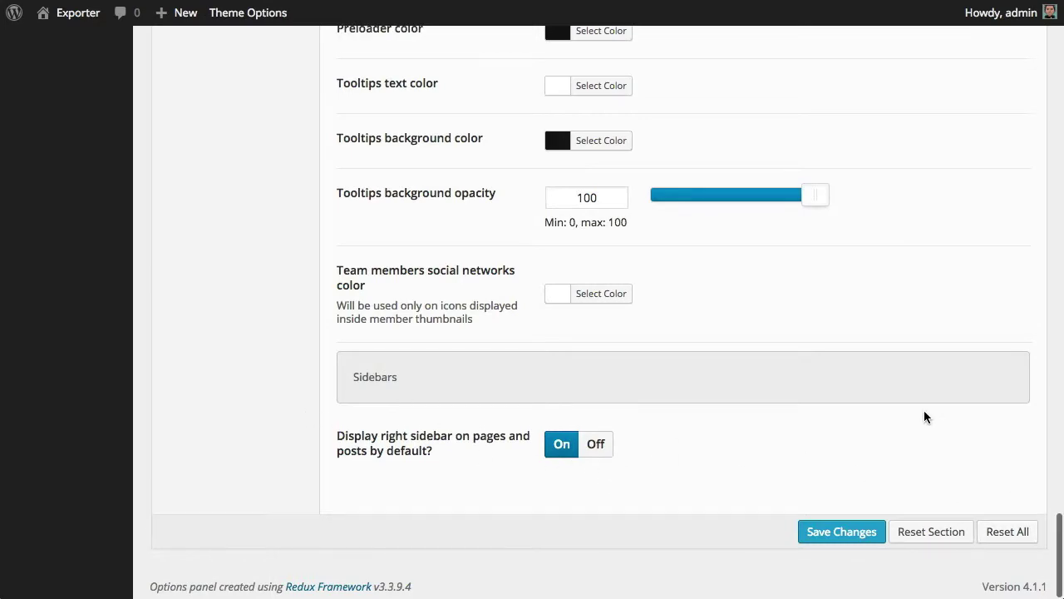
pyautogui.scroll(8, 920, 418)
pyautogui.scroll(10, 916, 412)
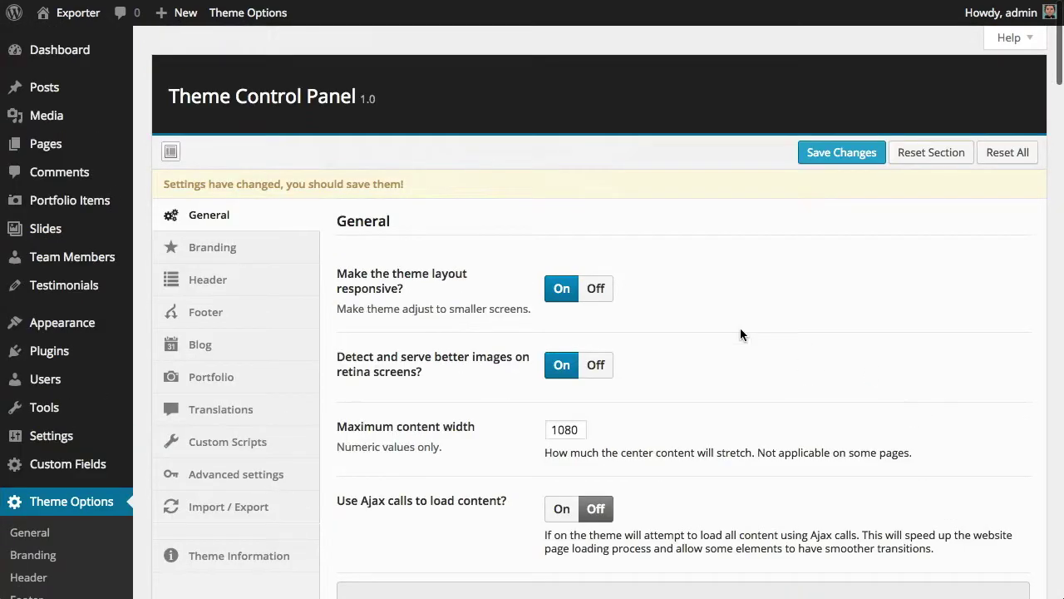
# Review the Branding settings: STAMP logo images with 25 and 20 pixel logo margins
pyautogui.click(258, 261)
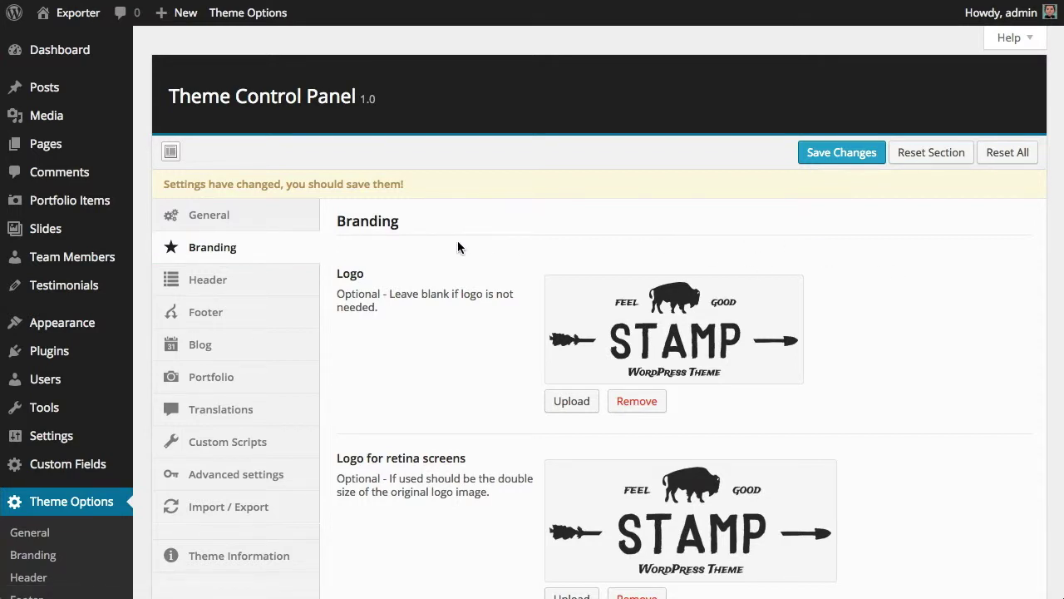
pyautogui.scroll(-1, 458, 247)
pyautogui.scroll(-5, 426, 254)
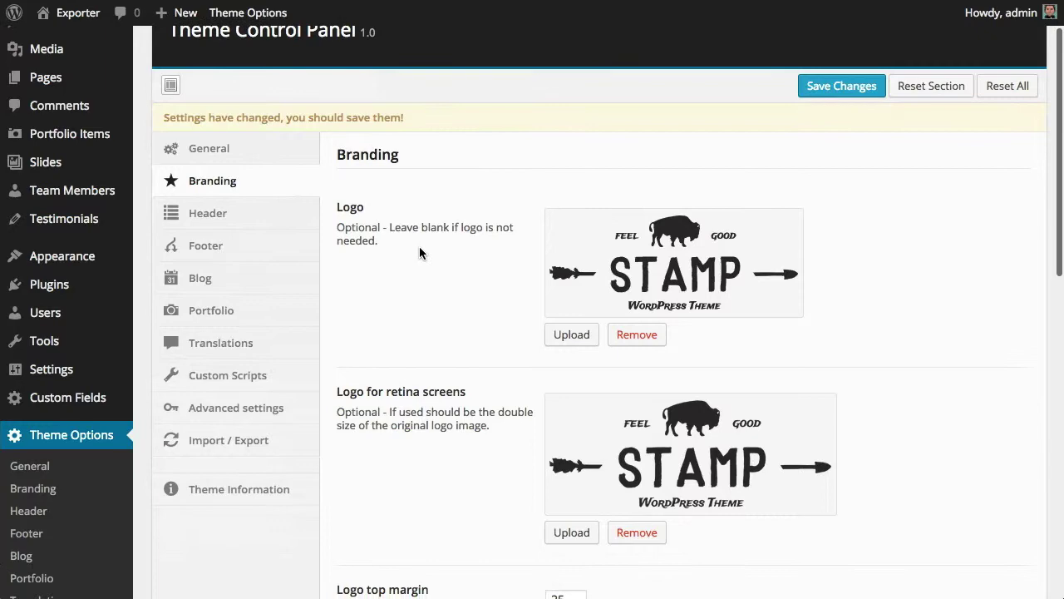
pyautogui.scroll(-3, 419, 252)
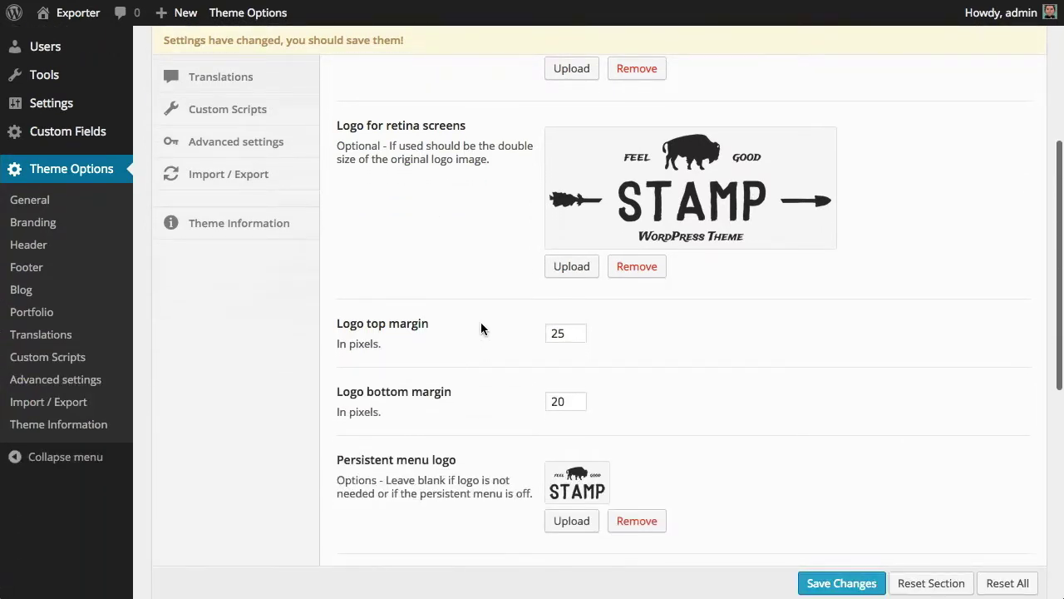
pyautogui.scroll(10, 444, 370)
pyautogui.scroll(-2, 438, 336)
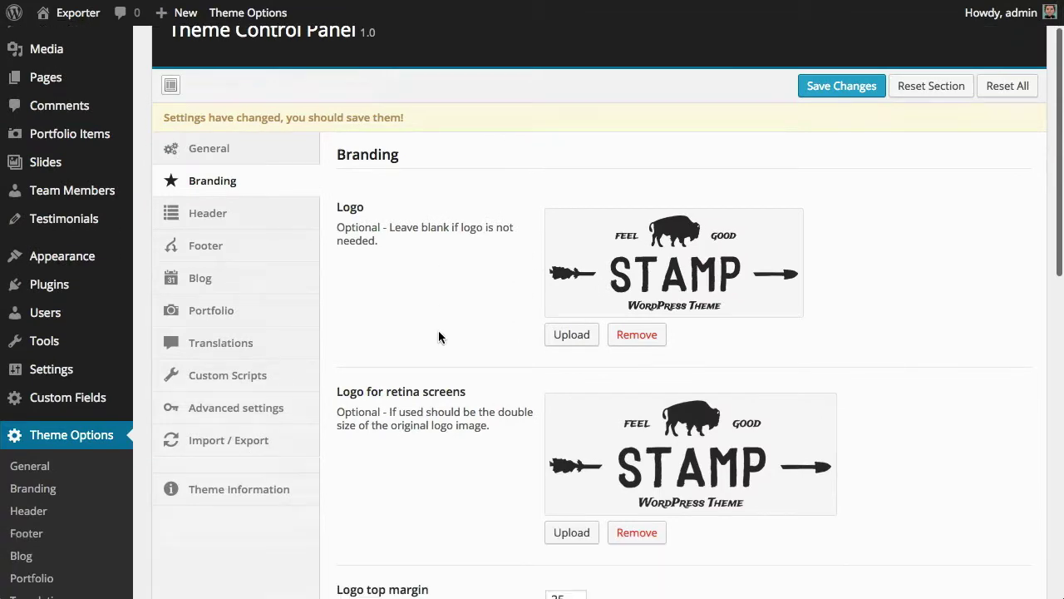
pyautogui.scroll(-3, 438, 335)
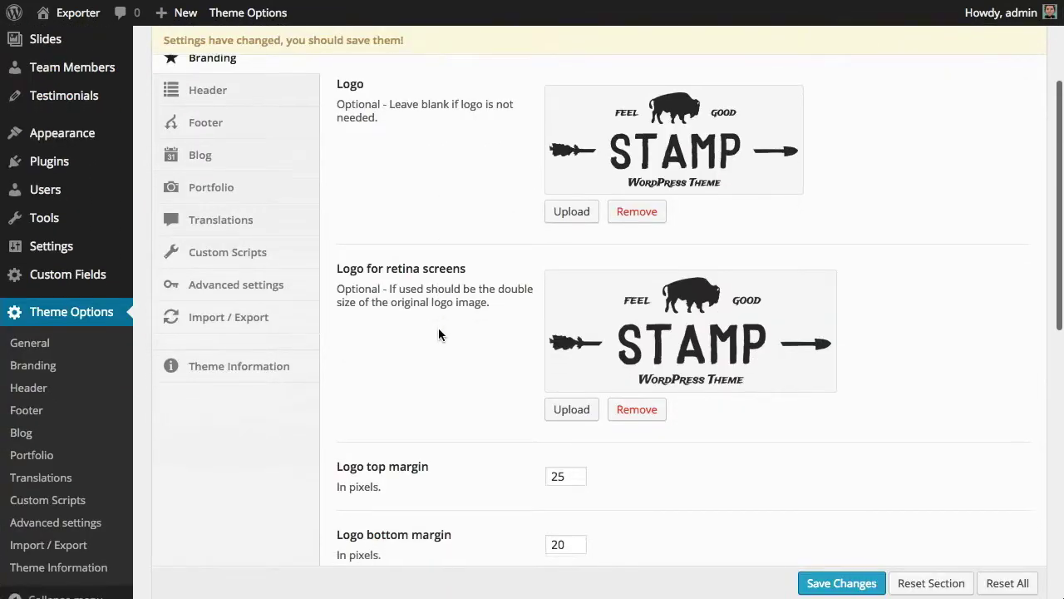
pyautogui.scroll(-5, 438, 334)
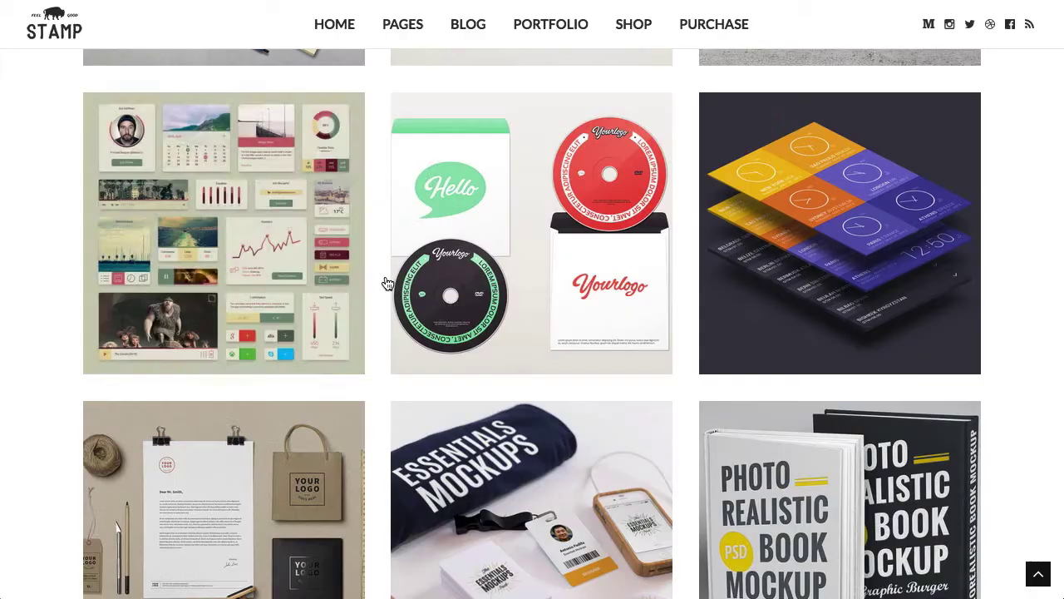
pyautogui.scroll(-5, 385, 283)
pyautogui.scroll(10, 382, 266)
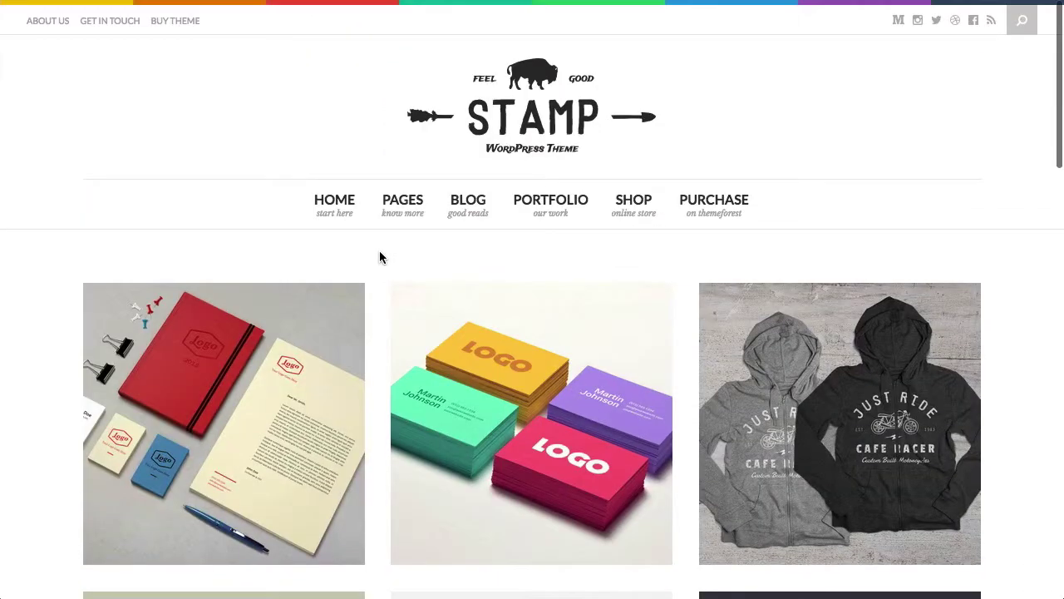
pyautogui.scroll(-5, 380, 257)
pyautogui.scroll(-3, 381, 258)
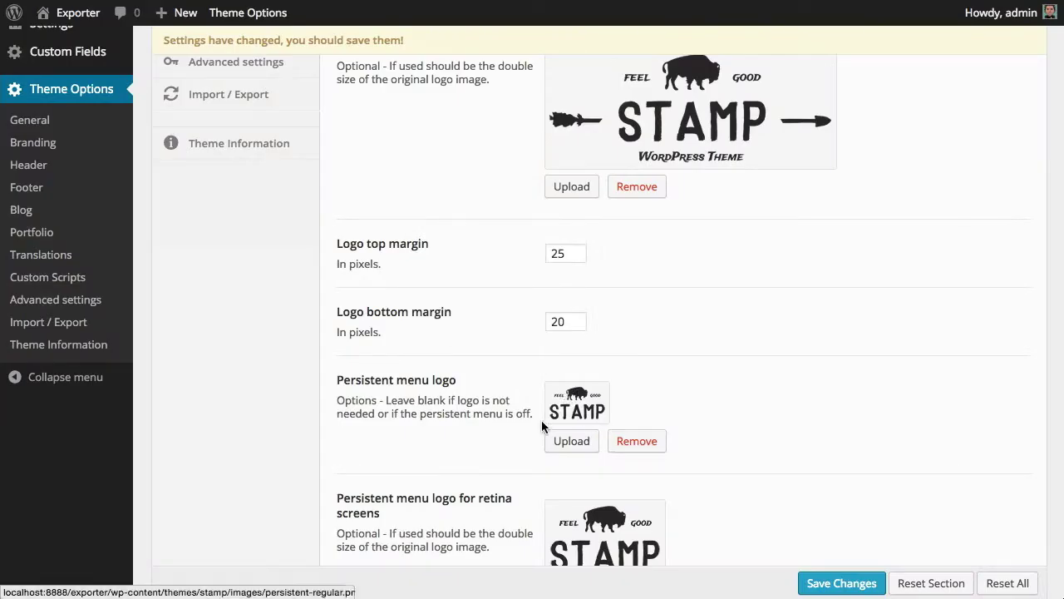
pyautogui.scroll(-1, 542, 414)
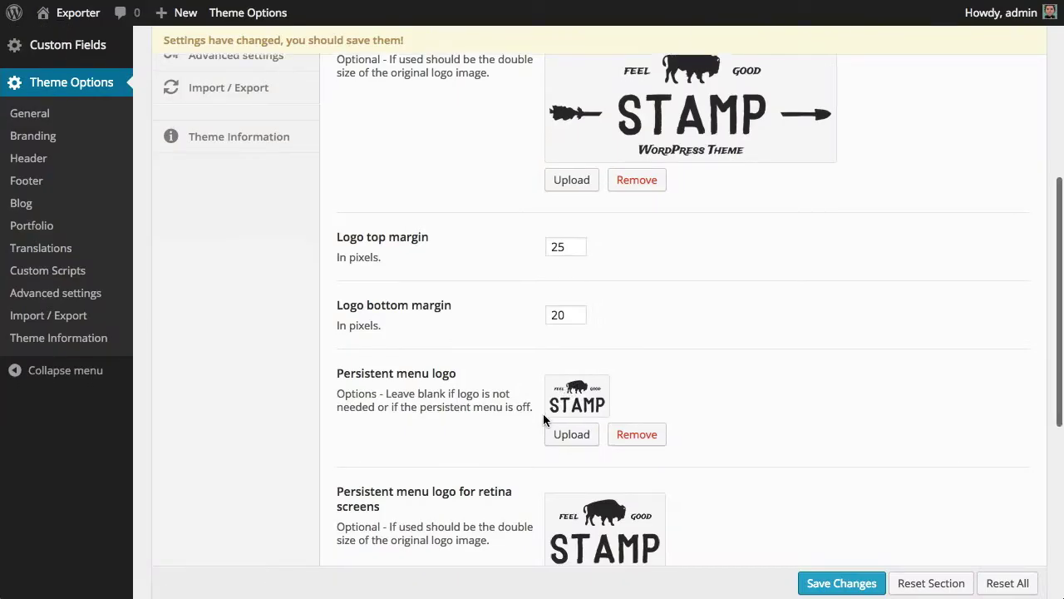
pyautogui.scroll(-3, 542, 416)
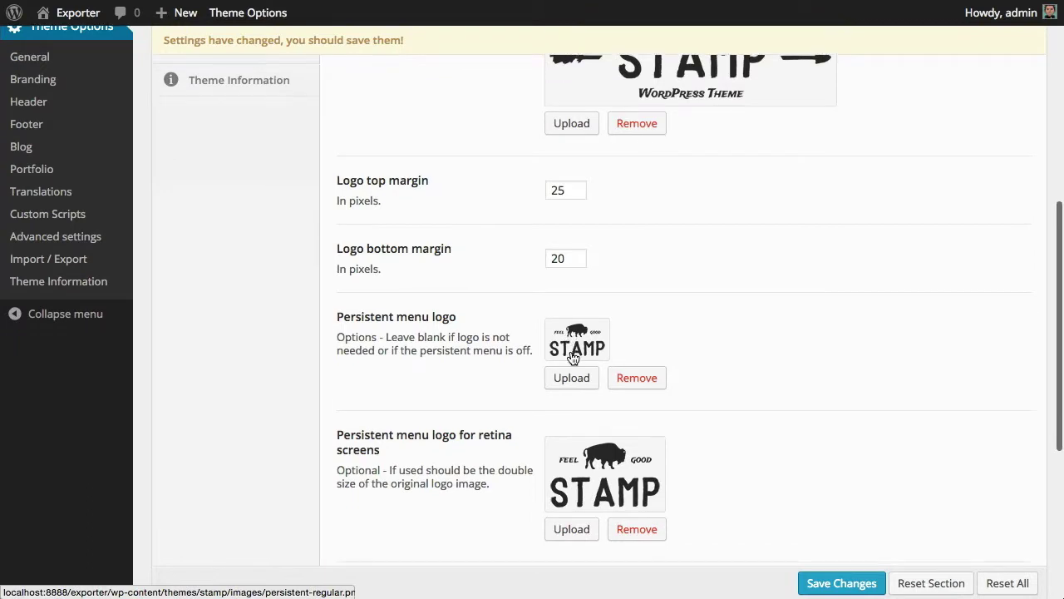
pyautogui.scroll(-4, 574, 416)
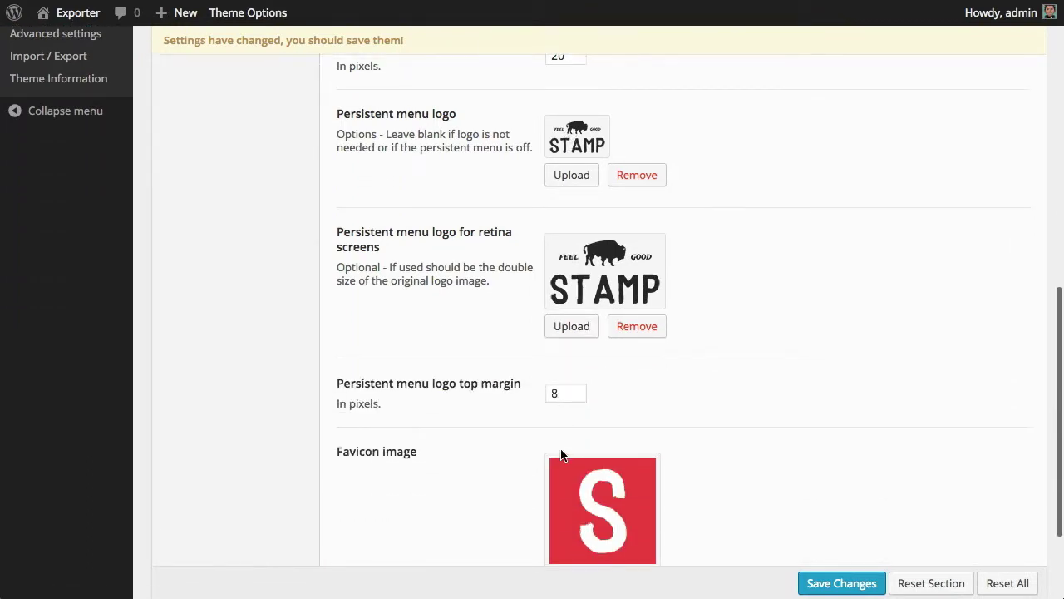
pyautogui.scroll(-2, 556, 421)
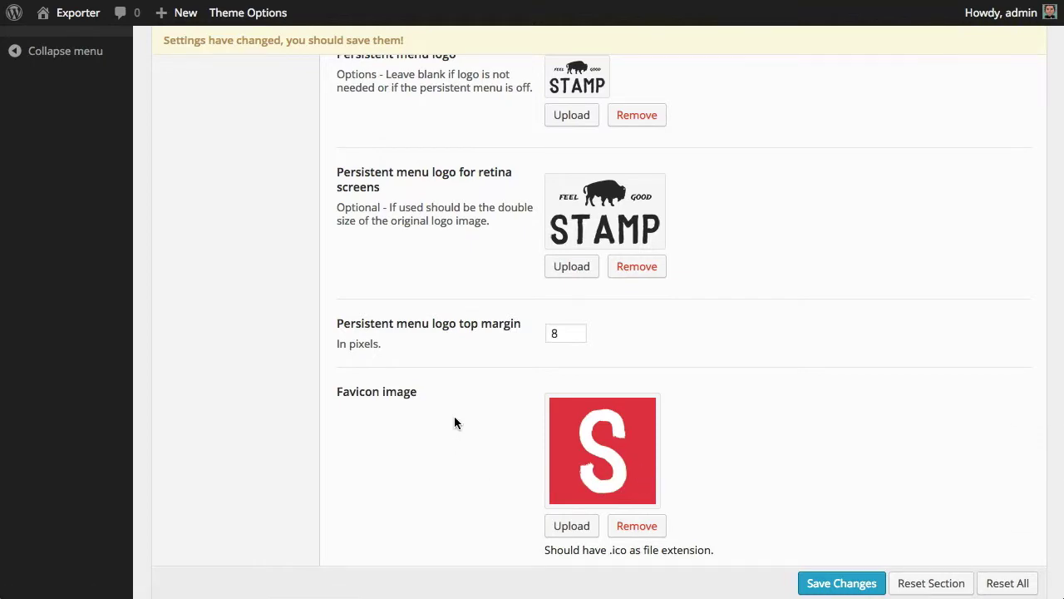
pyautogui.press('Home')
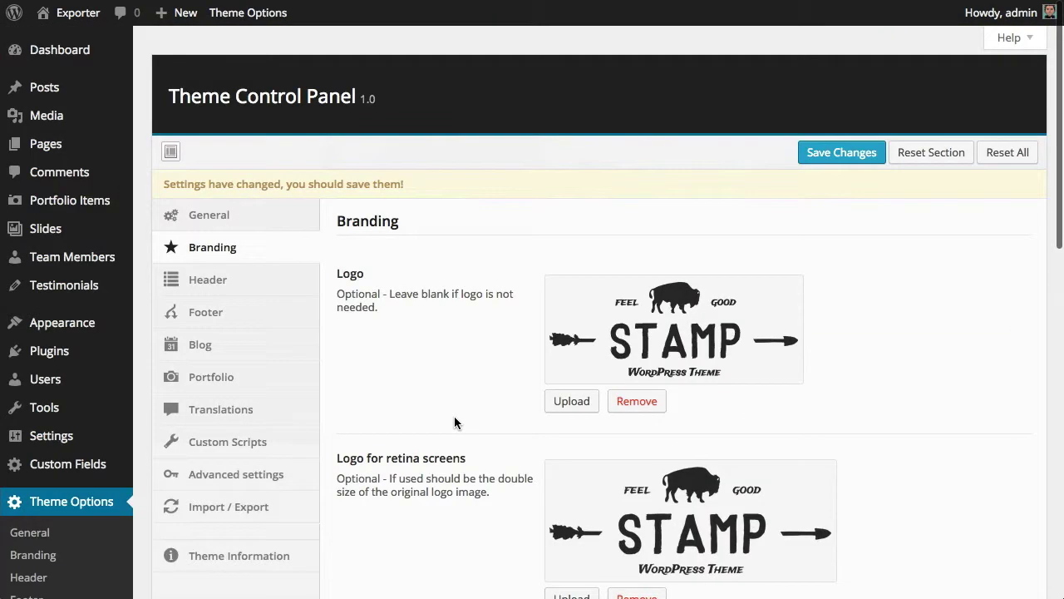
# Review the Header settings: 7-pixel multi-coloured top border, small bar and scrollable top bar
pyautogui.click(282, 283)
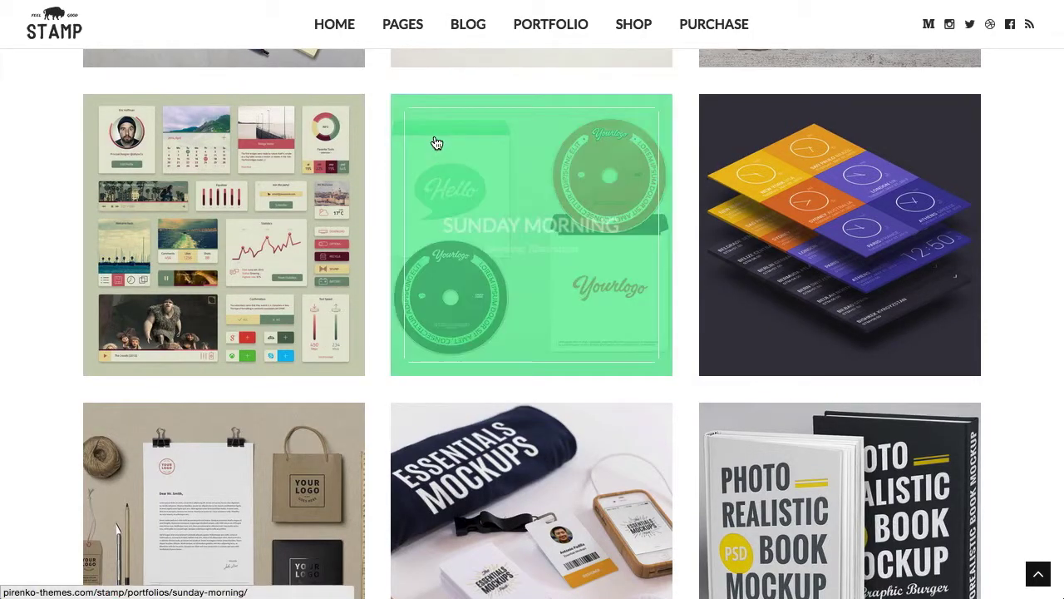
pyautogui.scroll(10, 435, 143)
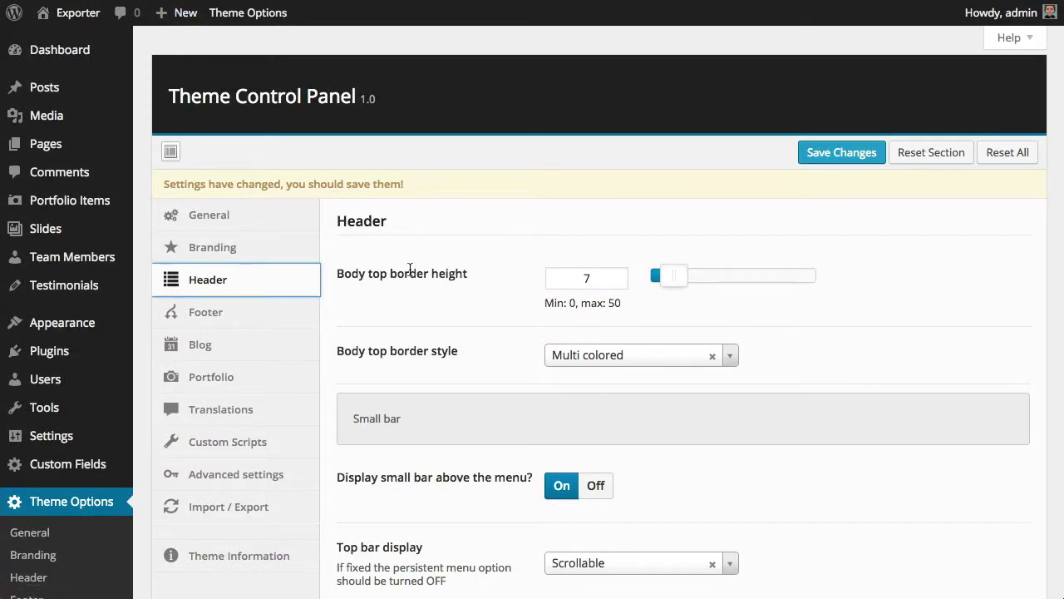
pyautogui.scroll(-1, 409, 268)
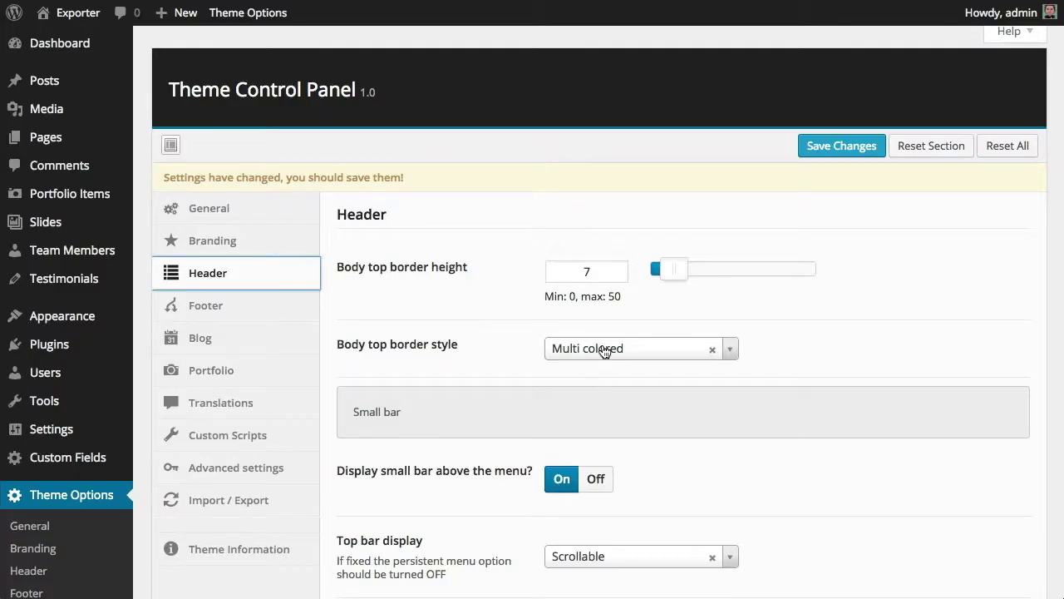
pyautogui.click(604, 351)
pyautogui.click(606, 353)
pyautogui.scroll(-1, 439, 355)
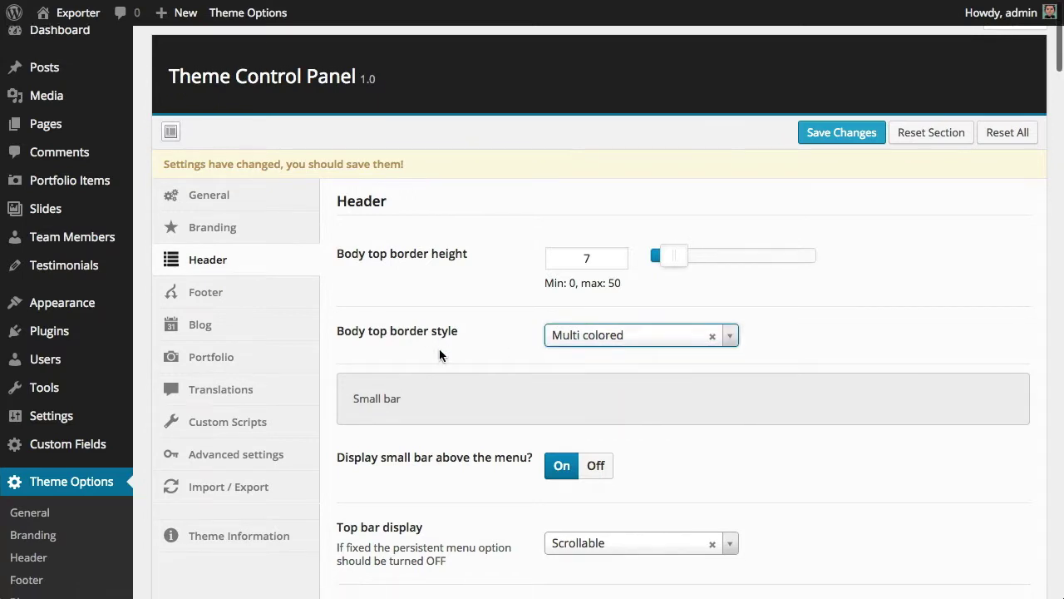
pyautogui.scroll(-3, 439, 355)
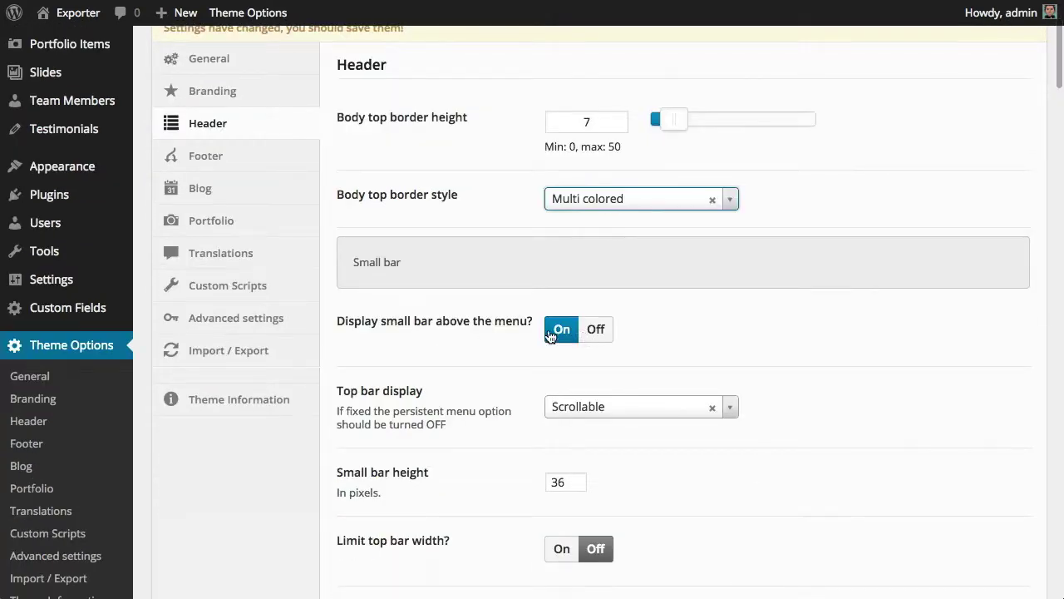
pyautogui.scroll(-3, 471, 320)
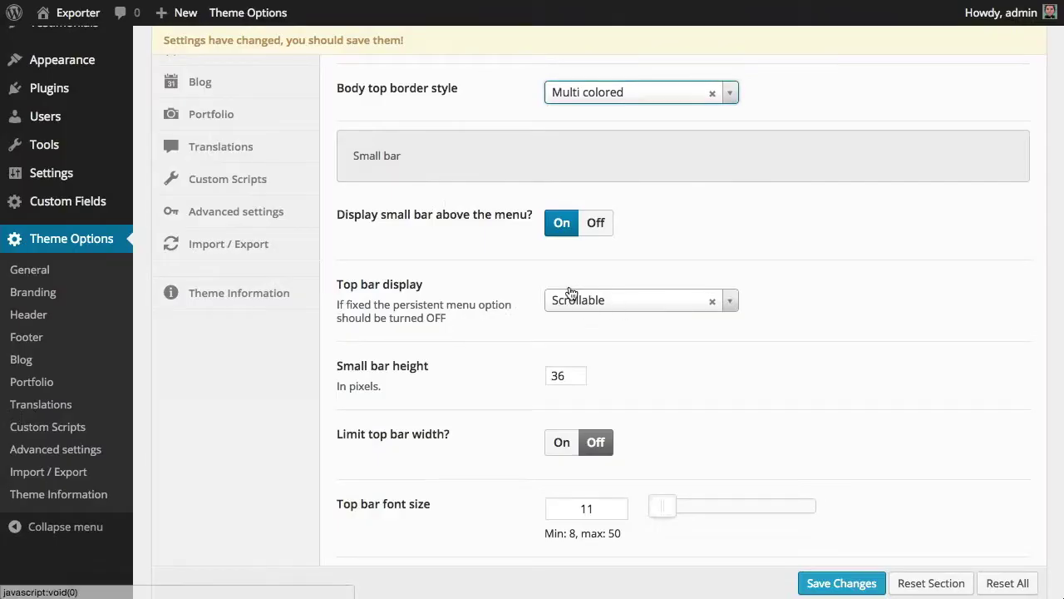
pyautogui.scroll(-2, 532, 283)
pyautogui.scroll(-1, 532, 287)
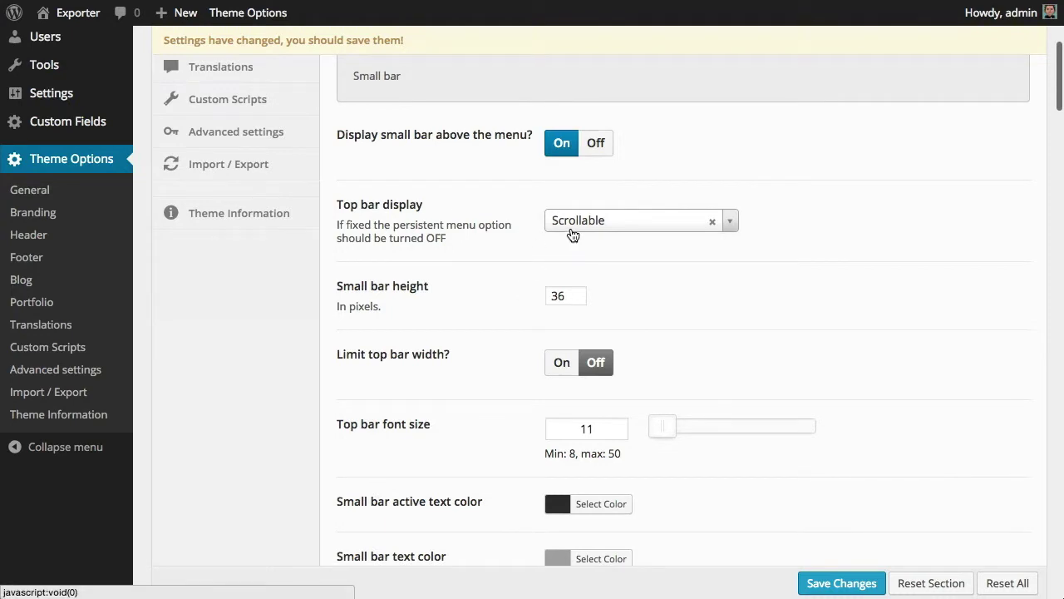
pyautogui.scroll(-3, 494, 269)
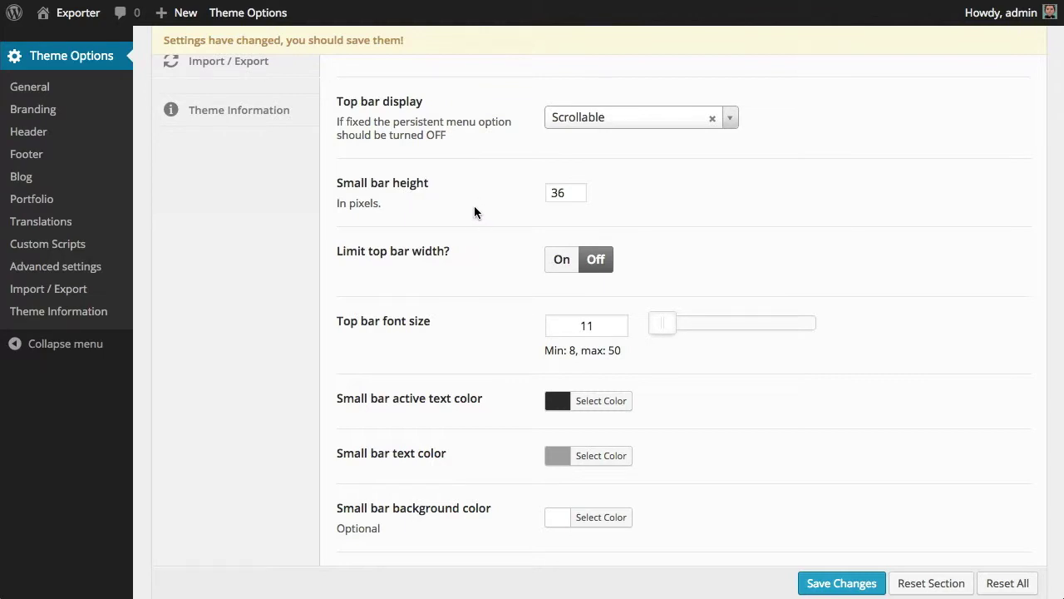
pyautogui.scroll(-2, 474, 201)
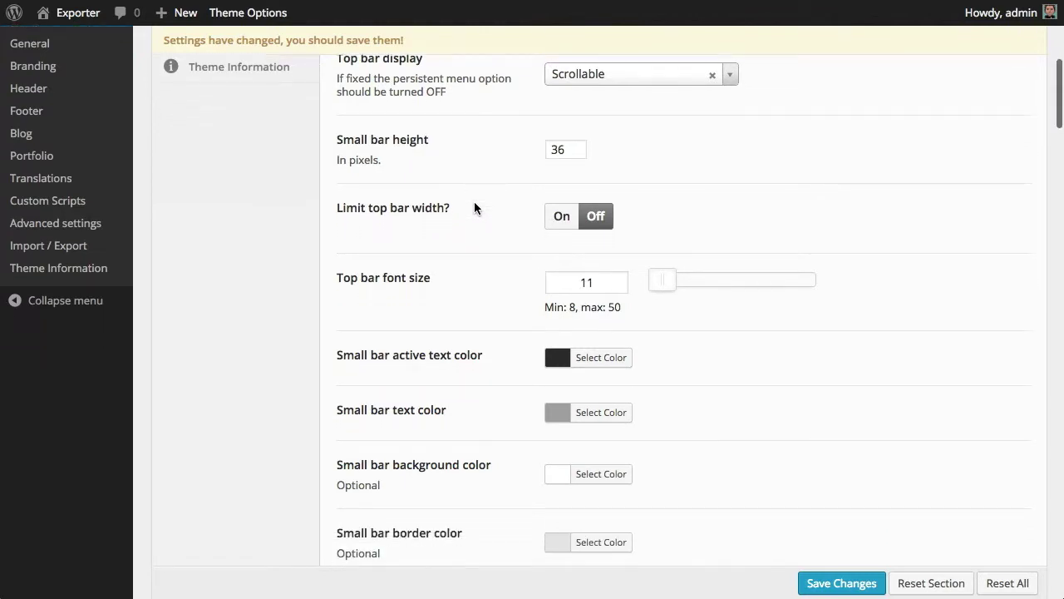
pyautogui.scroll(-10, 474, 204)
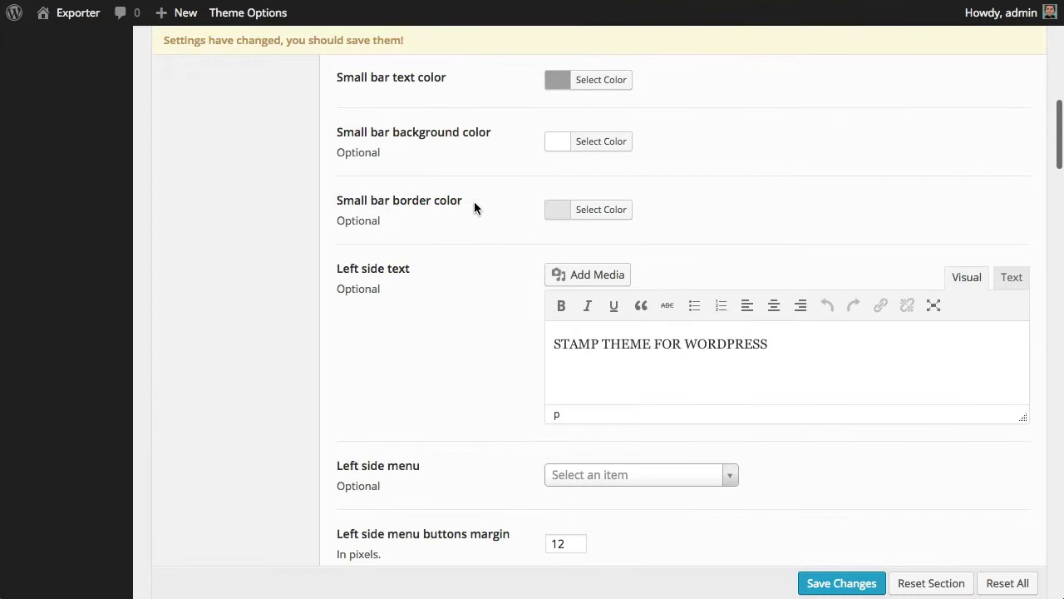
pyautogui.scroll(-1, 474, 202)
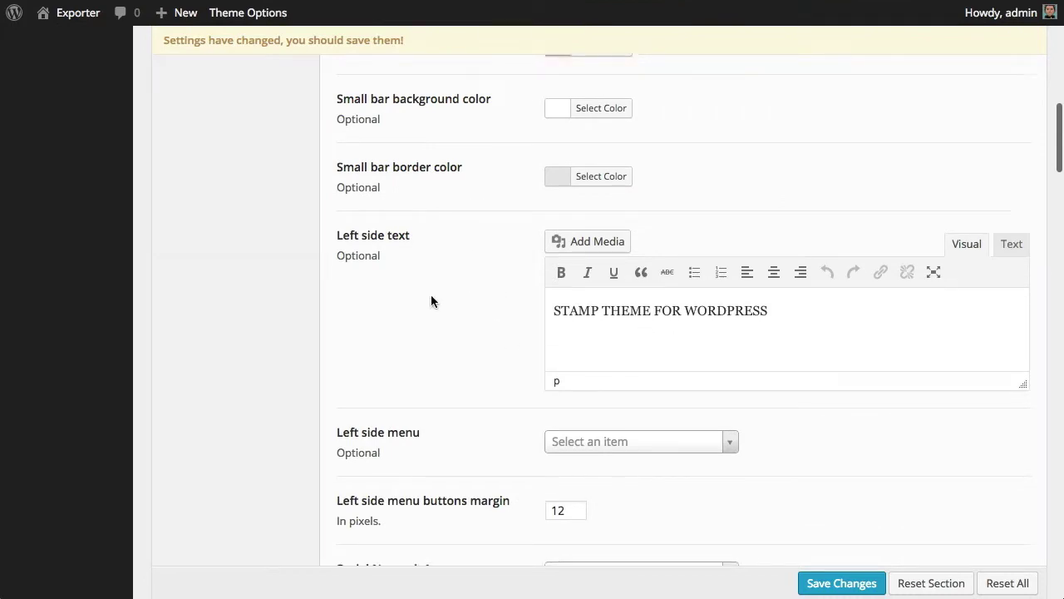
pyautogui.scroll(-3, 430, 299)
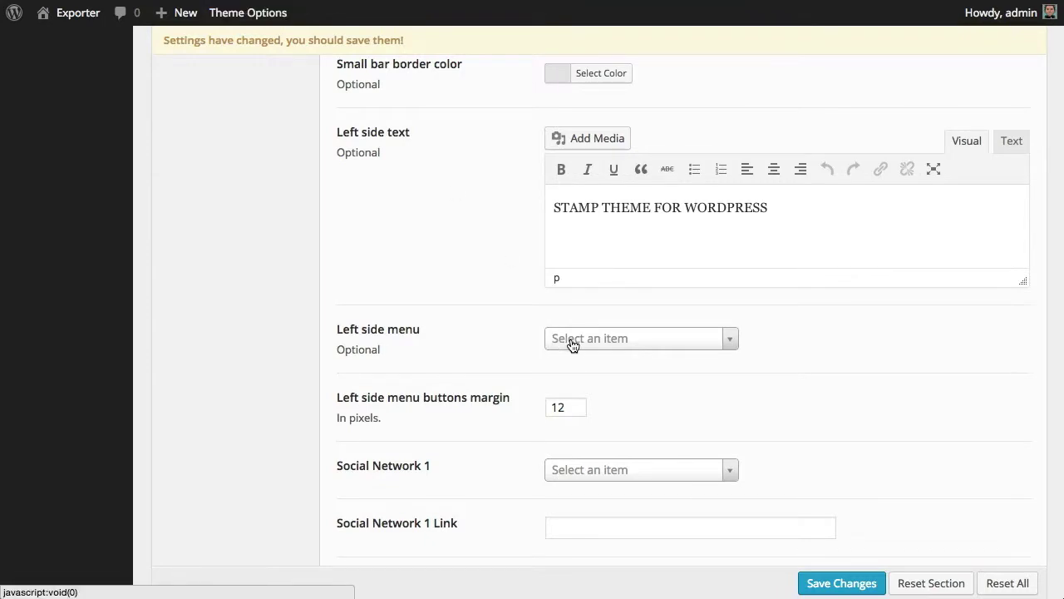
pyautogui.click(572, 344)
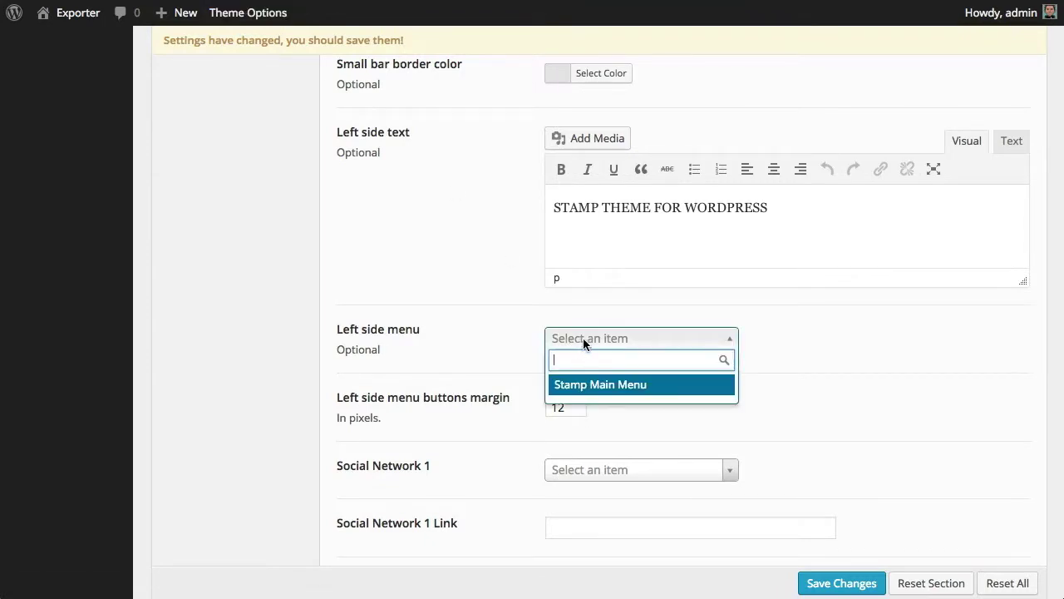
pyautogui.click(583, 337)
pyautogui.scroll(-2, 470, 343)
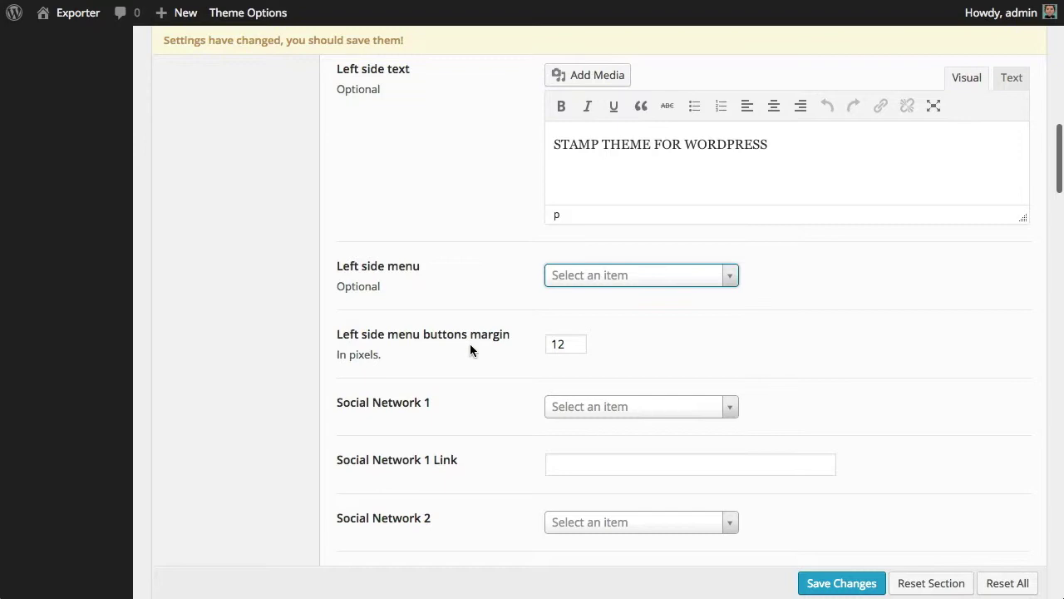
pyautogui.scroll(-1, 464, 299)
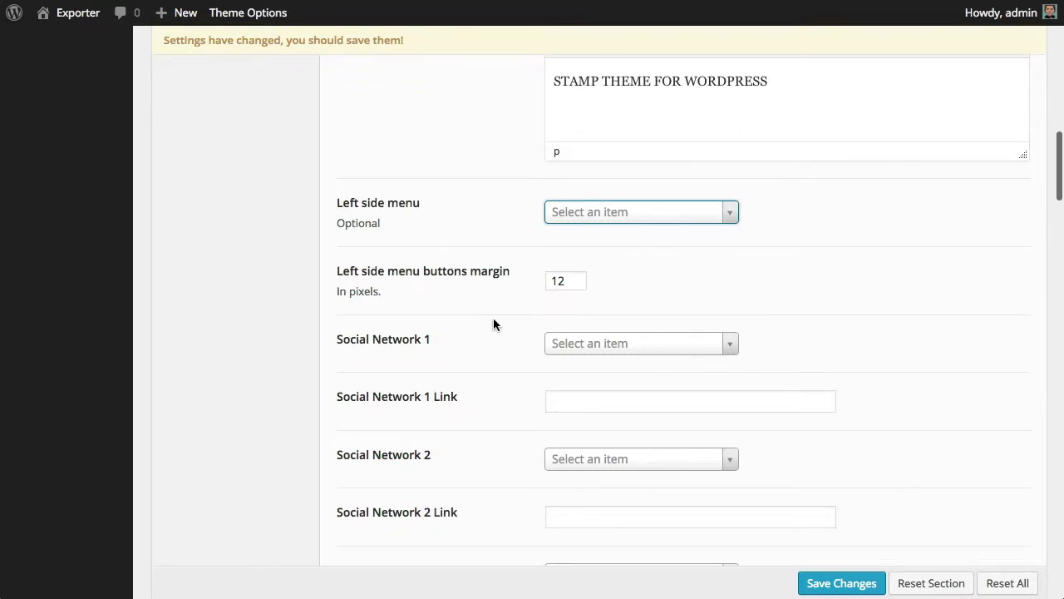
pyautogui.scroll(-6, 493, 323)
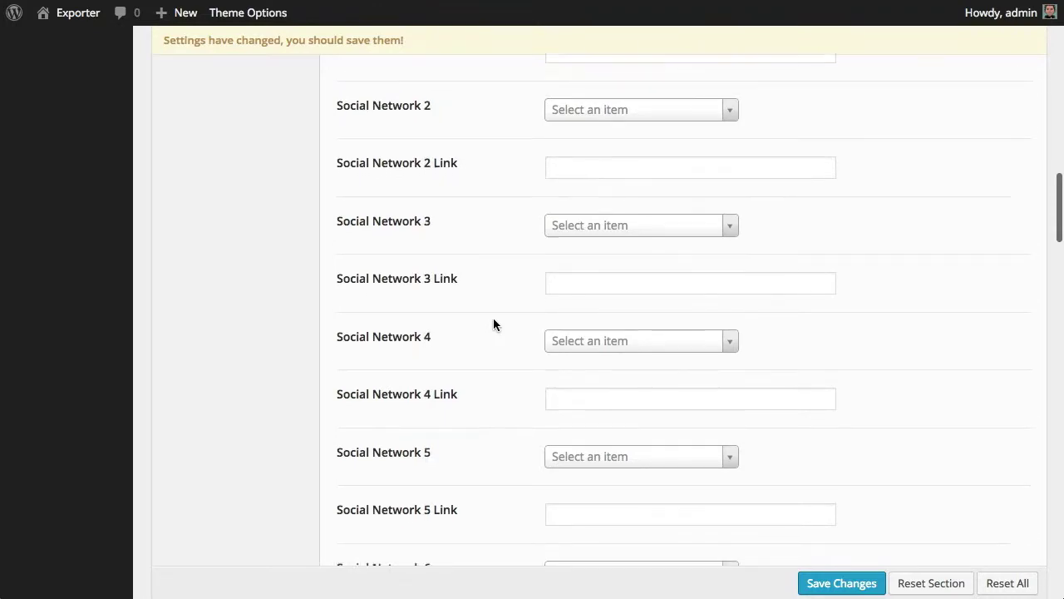
pyautogui.scroll(-7, 493, 323)
pyautogui.scroll(1, 493, 320)
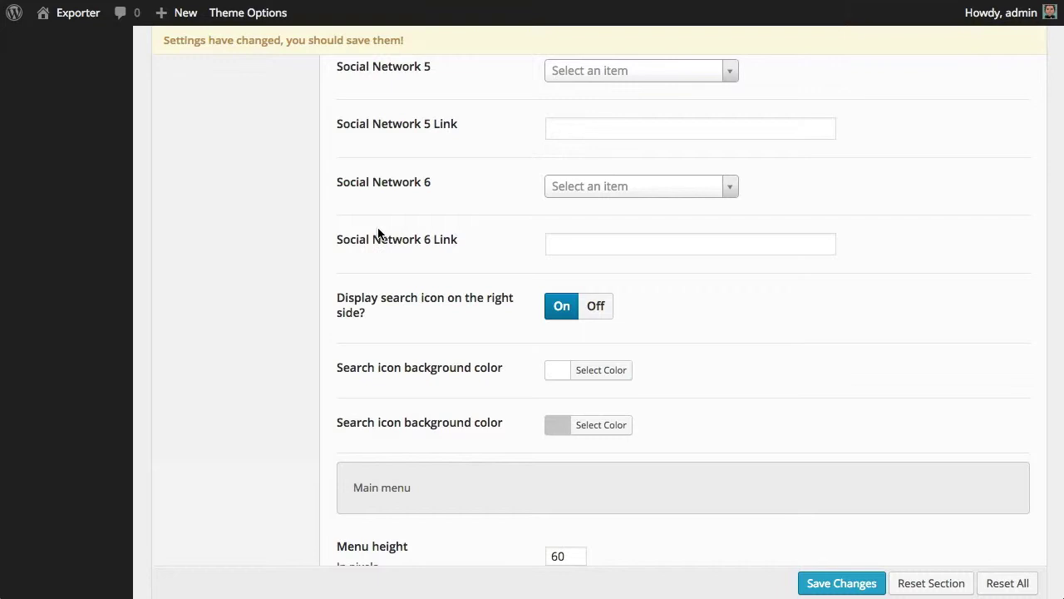
pyautogui.scroll(-1, 380, 233)
pyautogui.scroll(-1, 610, 303)
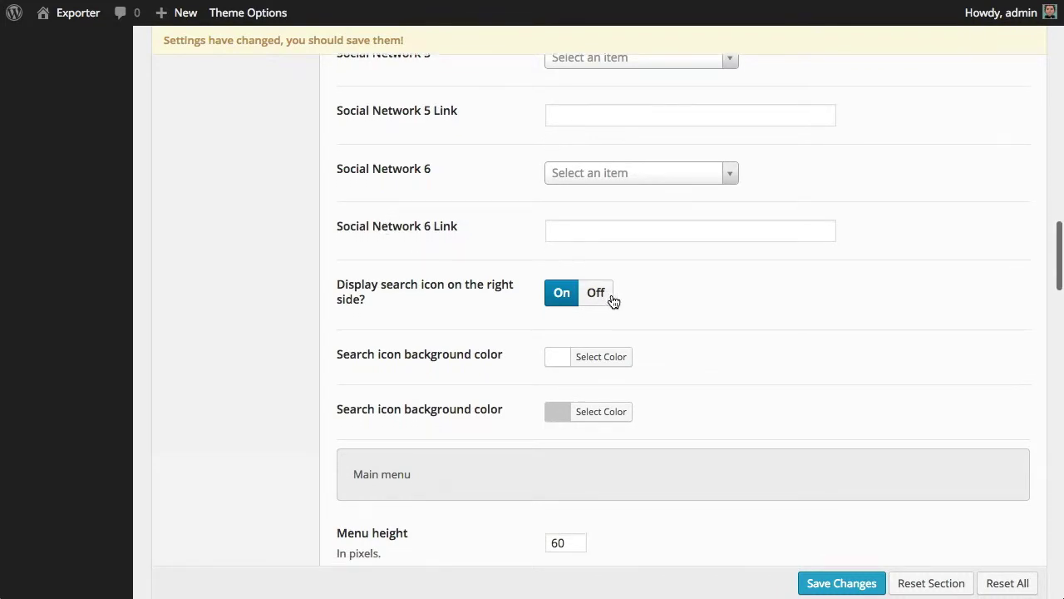
pyautogui.scroll(-3, 500, 321)
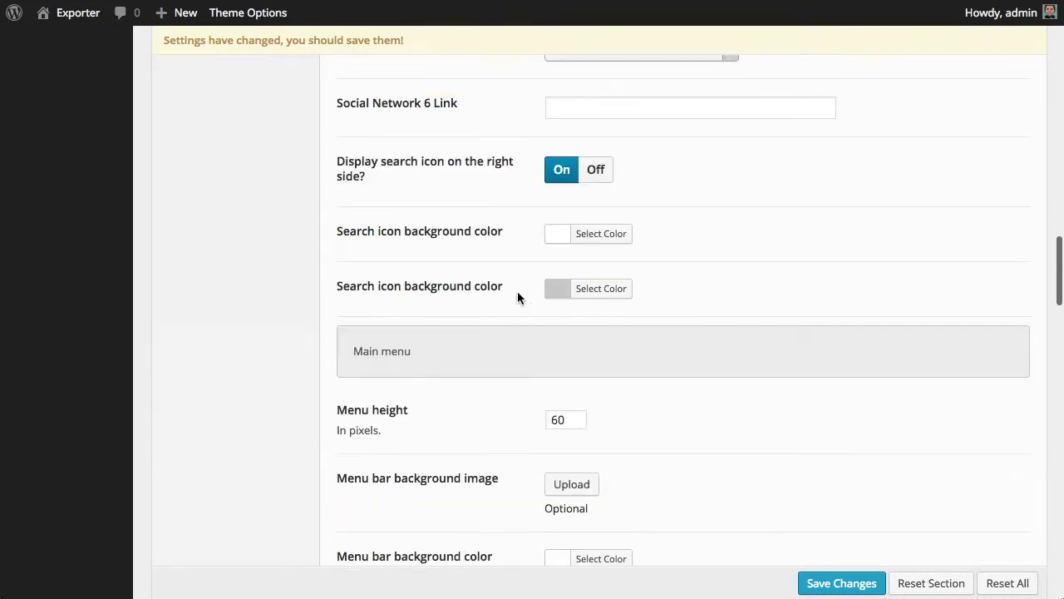
pyautogui.scroll(-3, 411, 308)
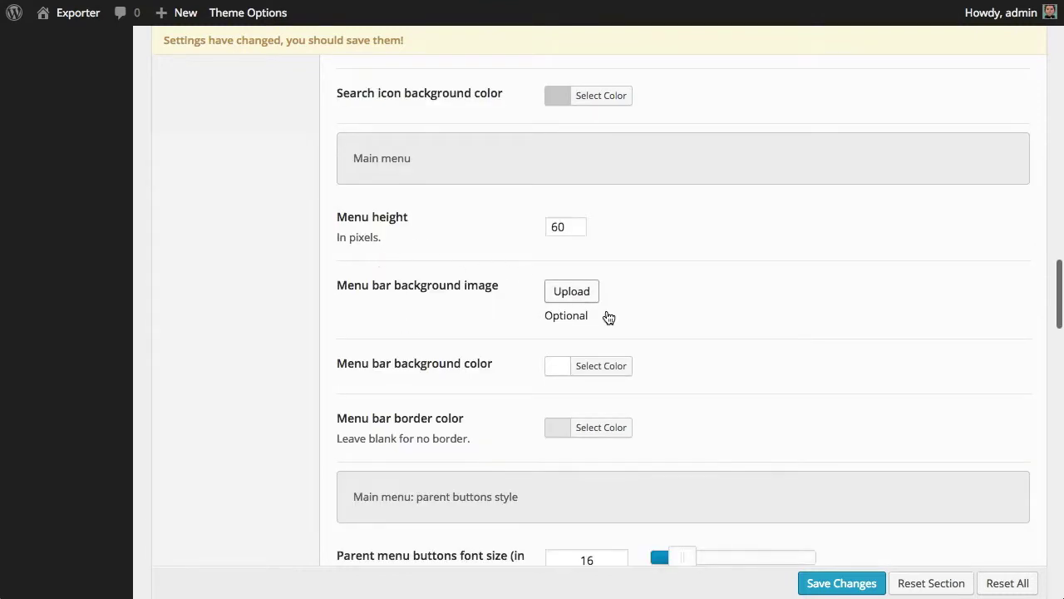
pyautogui.scroll(-1, 742, 320)
pyautogui.scroll(-2, 741, 320)
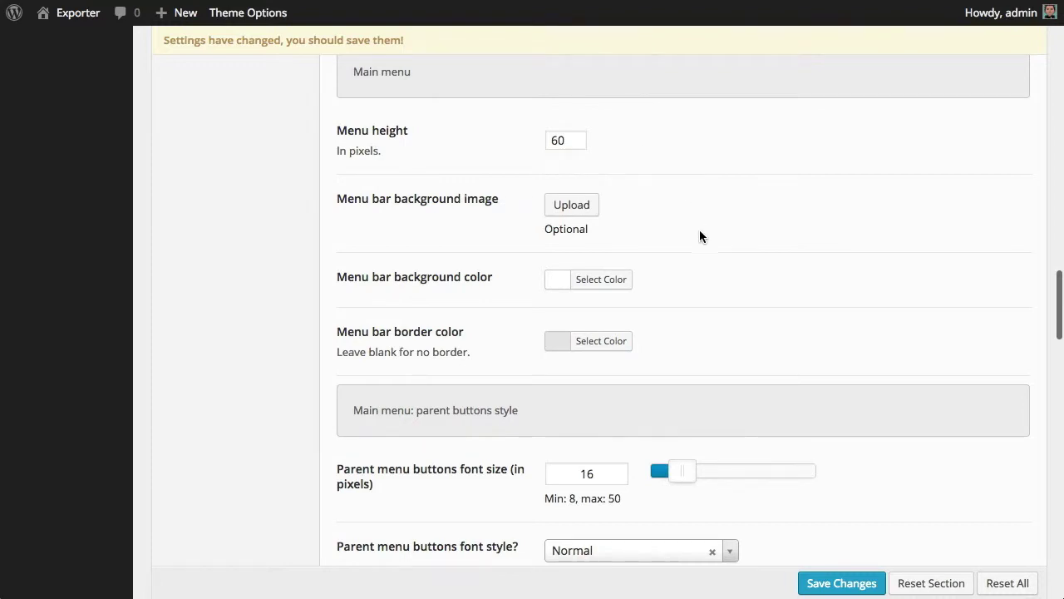
pyautogui.scroll(-4, 701, 245)
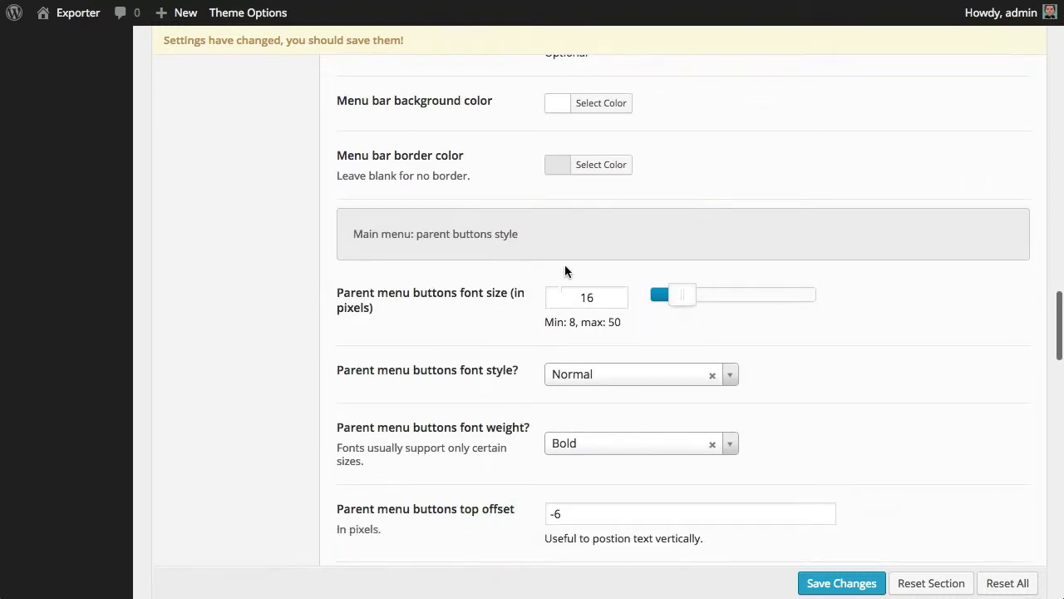
pyautogui.scroll(-3, 565, 271)
pyautogui.scroll(-1, 591, 321)
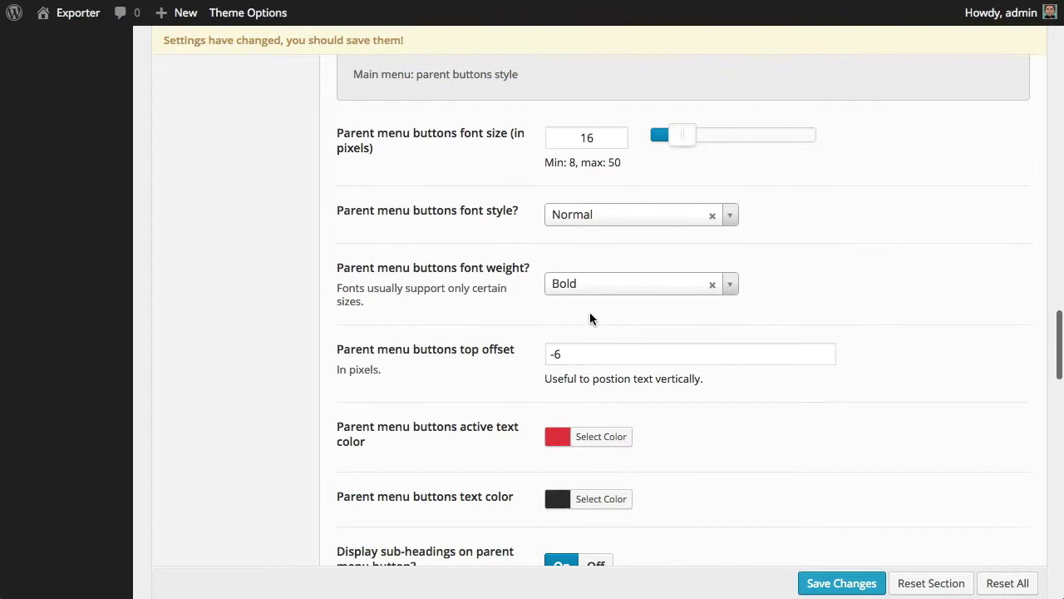
pyautogui.scroll(-1, 589, 311)
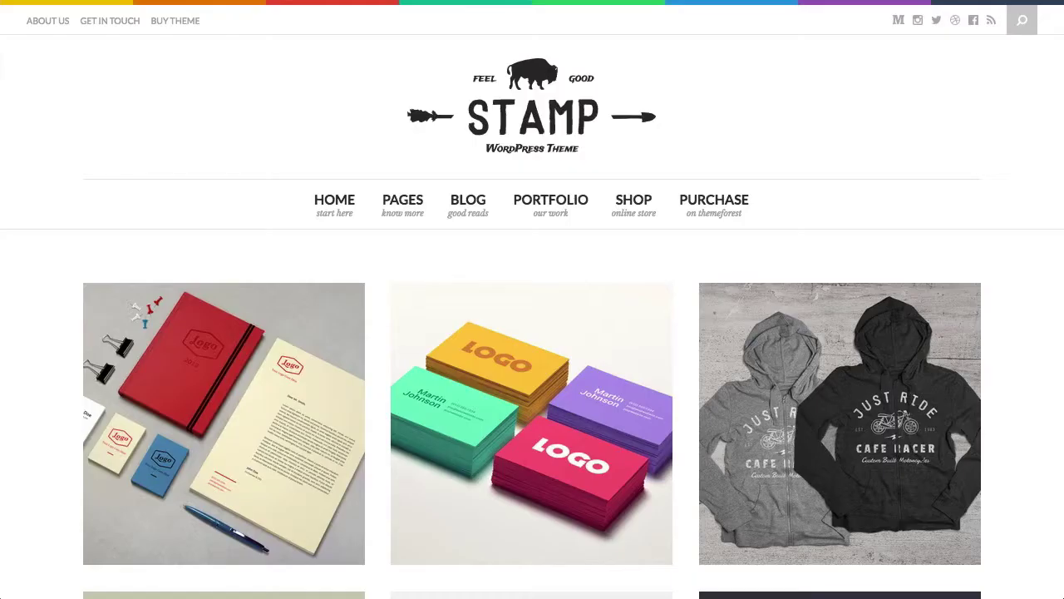
pyautogui.moveTo(409, 223)
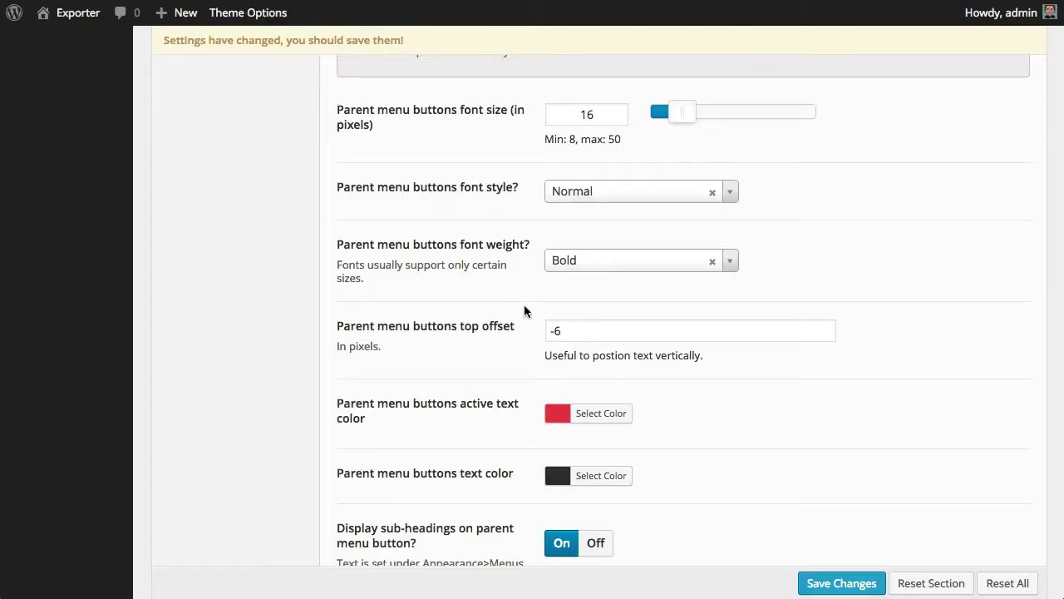
pyautogui.scroll(-1, 525, 313)
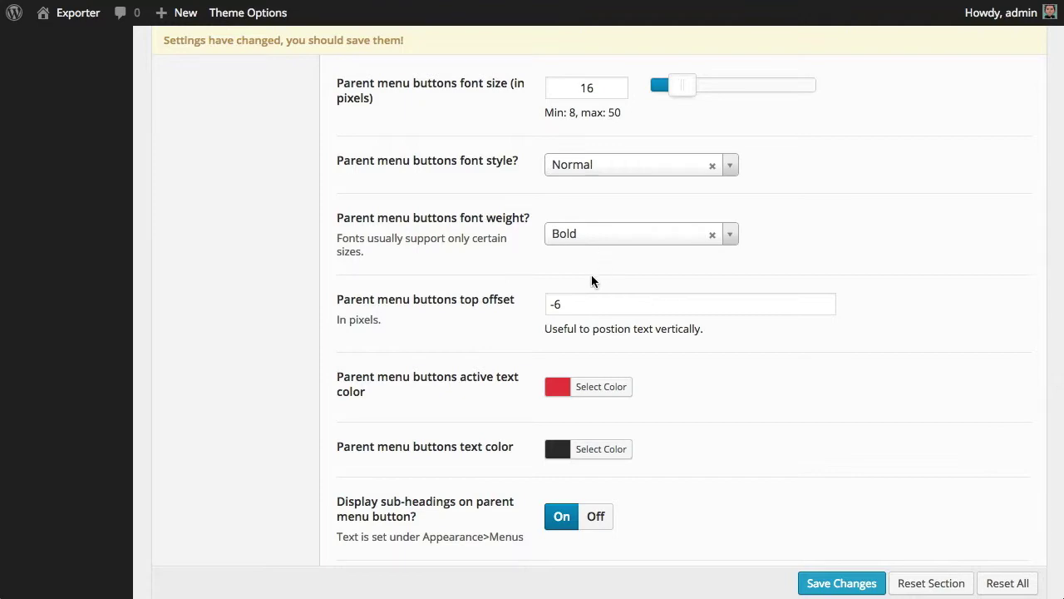
pyautogui.scroll(-3, 594, 280)
pyautogui.scroll(-9, 614, 284)
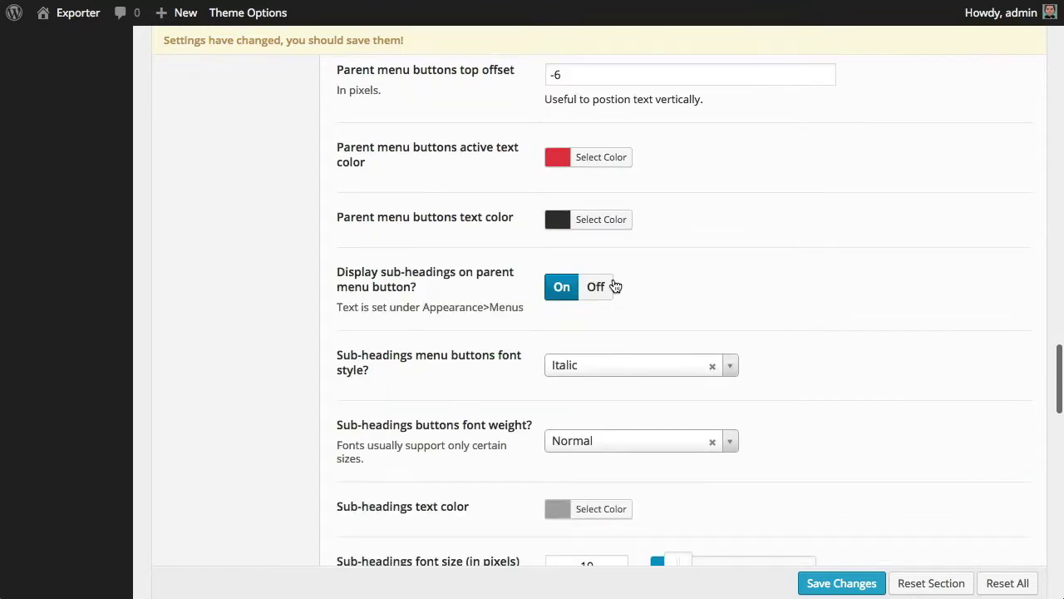
pyautogui.scroll(-15, 613, 284)
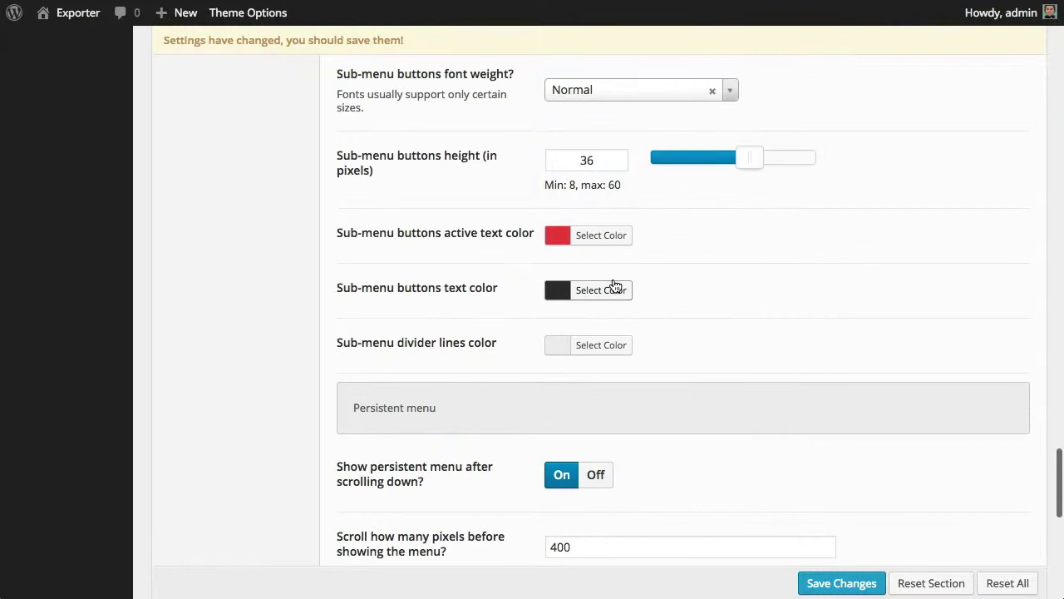
pyautogui.scroll(2, 615, 286)
pyautogui.scroll(5, 613, 286)
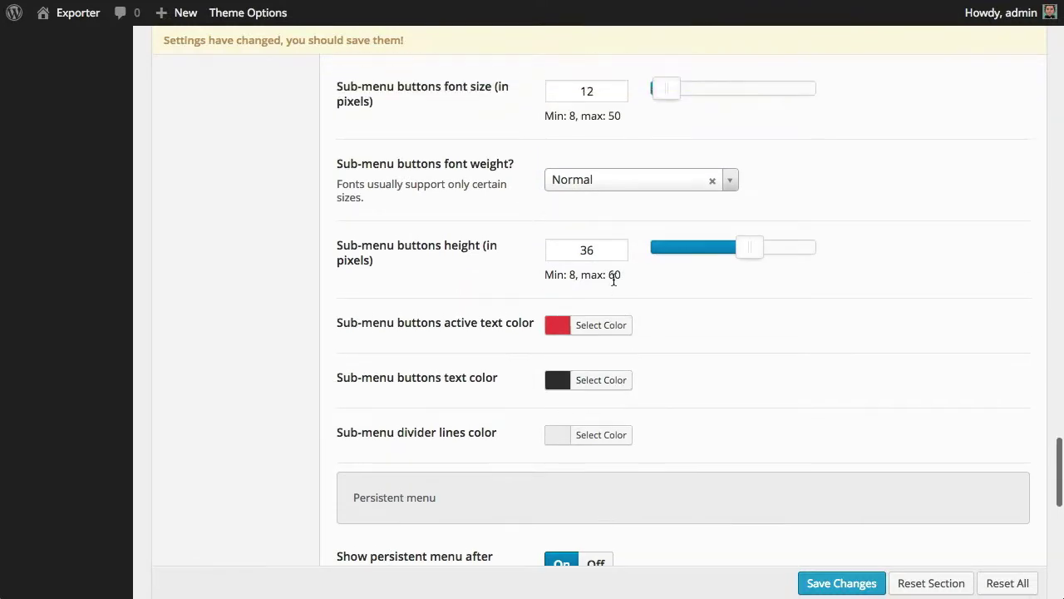
pyautogui.scroll(-2, 613, 285)
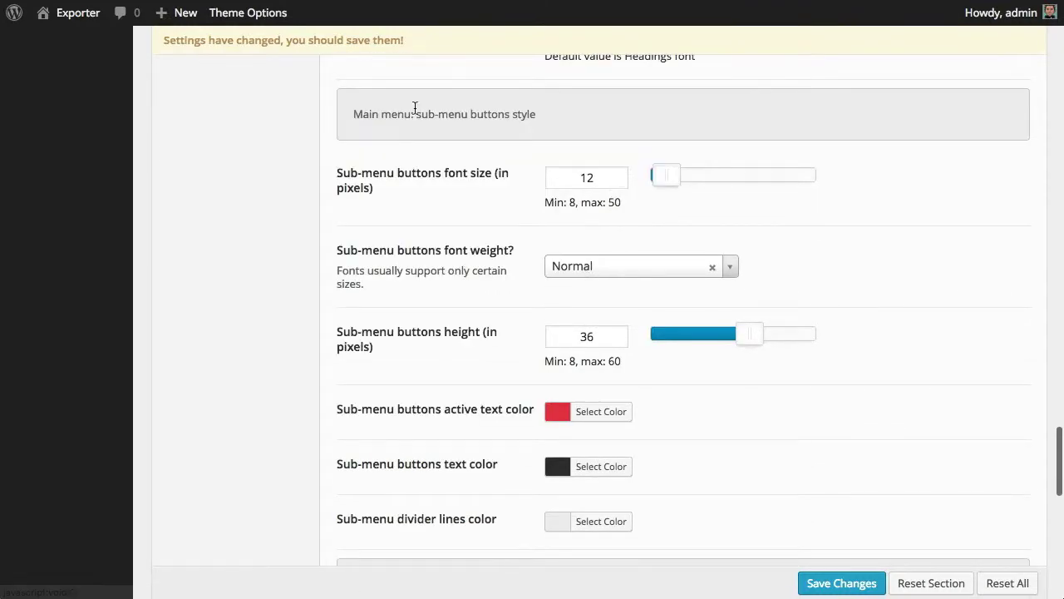
pyautogui.scroll(-7, 514, 144)
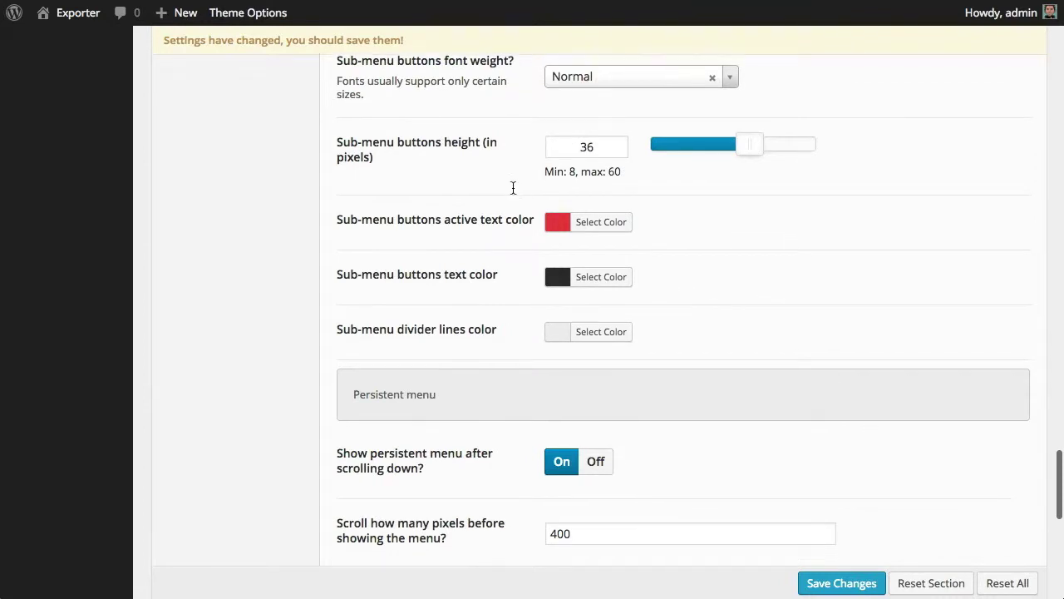
pyautogui.scroll(-2, 487, 268)
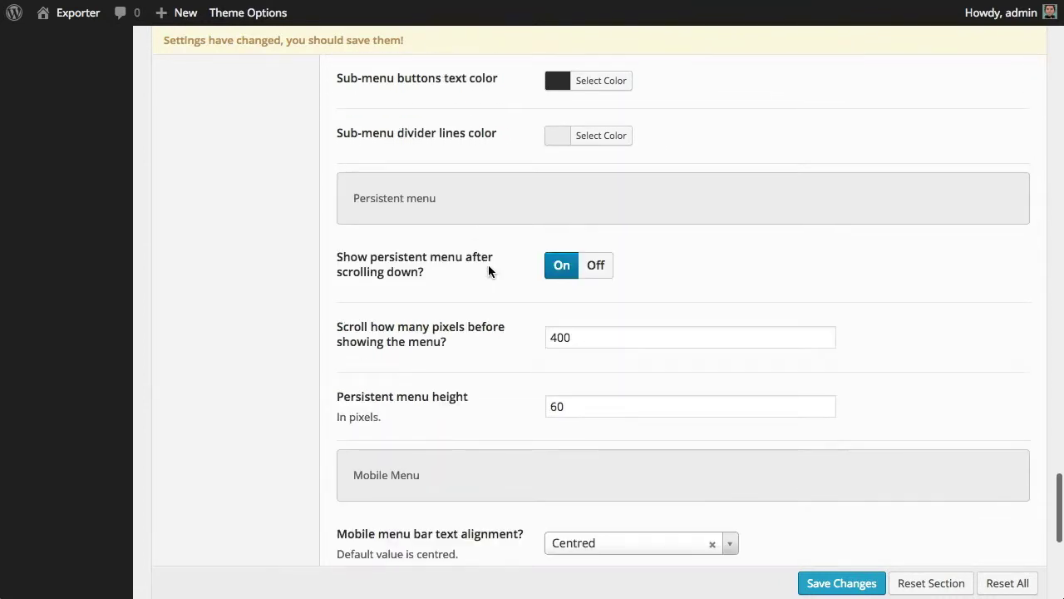
pyautogui.scroll(-1, 488, 268)
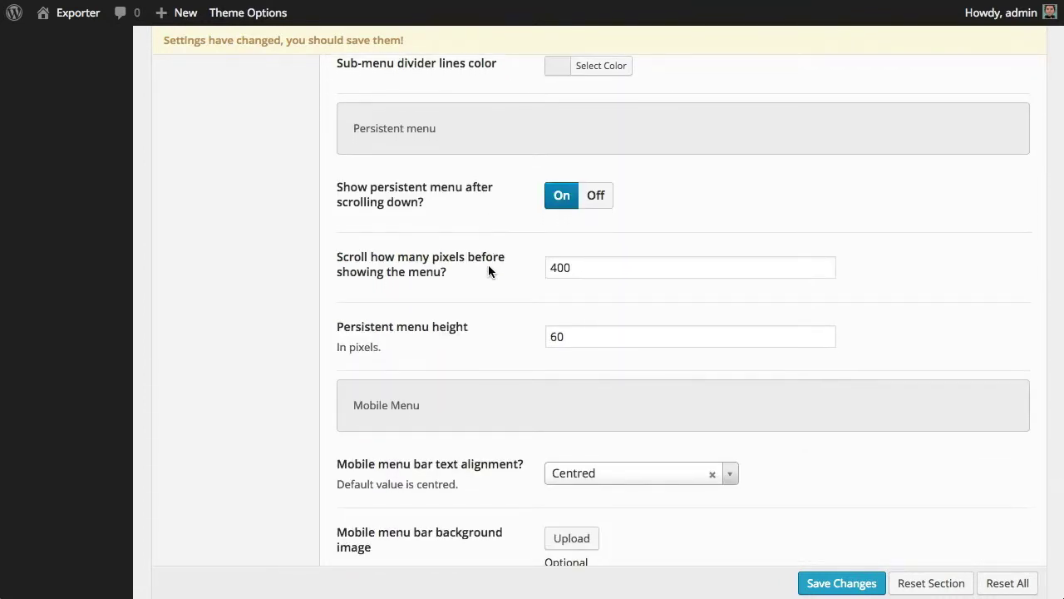
pyautogui.scroll(-2, 489, 268)
pyautogui.scroll(-2, 488, 267)
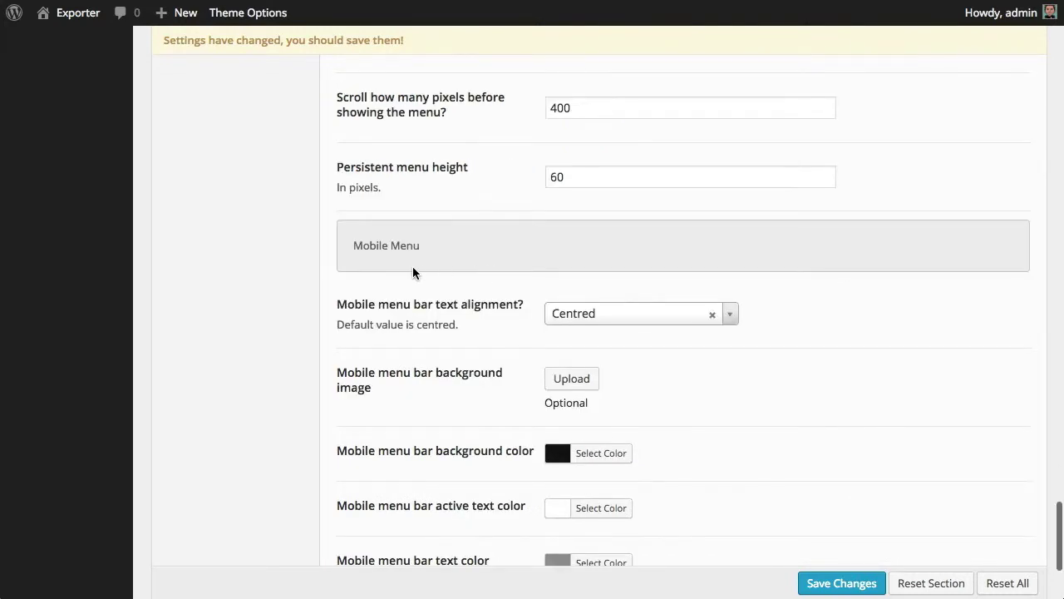
pyautogui.scroll(-2, 441, 264)
pyautogui.scroll(-1, 405, 263)
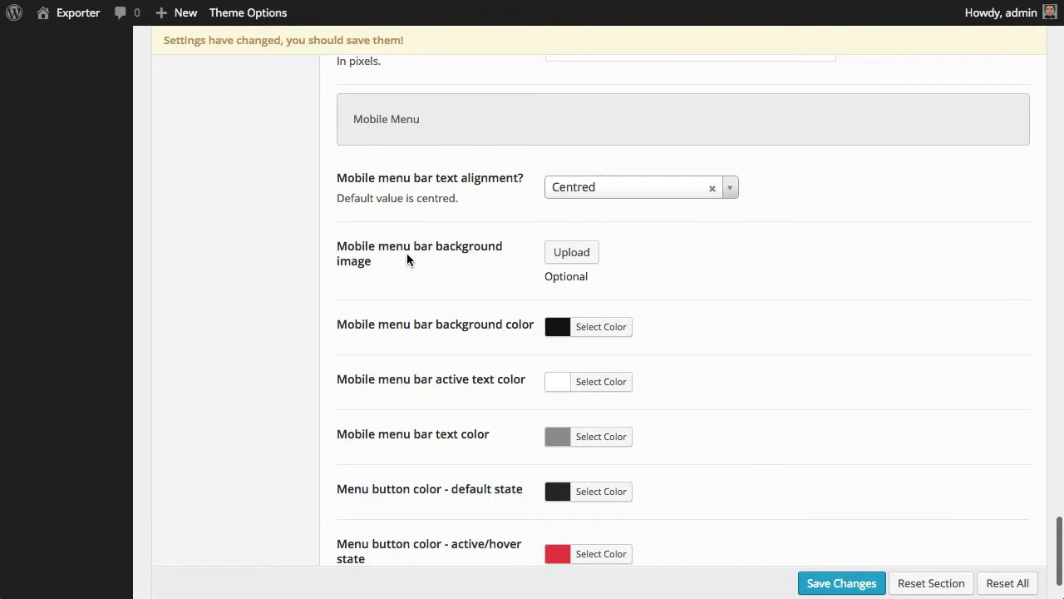
pyautogui.scroll(-2, 406, 262)
pyautogui.scroll(-1, 417, 286)
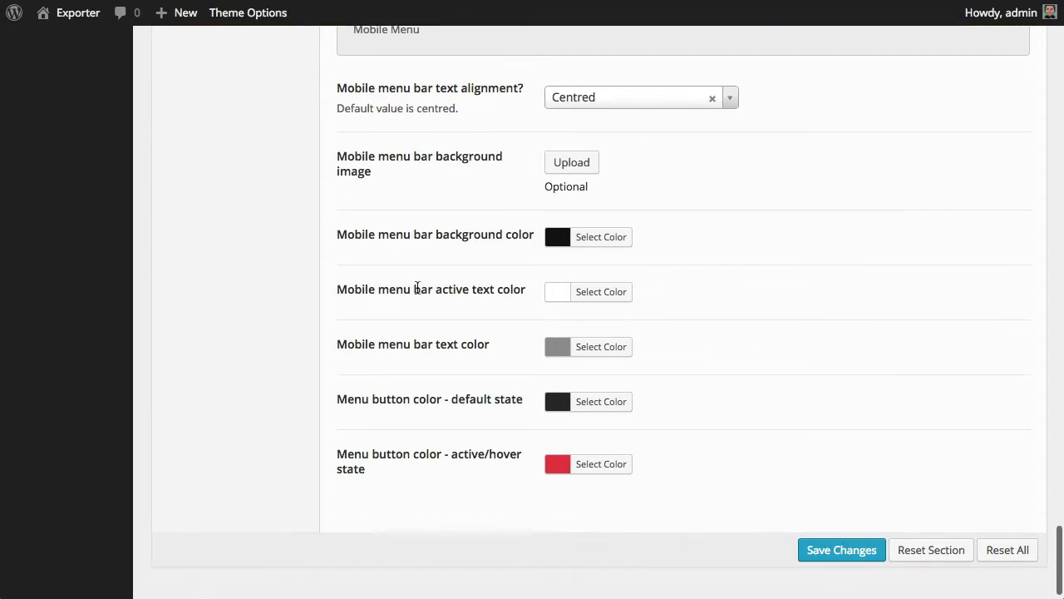
pyautogui.scroll(-1, 469, 402)
pyautogui.scroll(6, 470, 402)
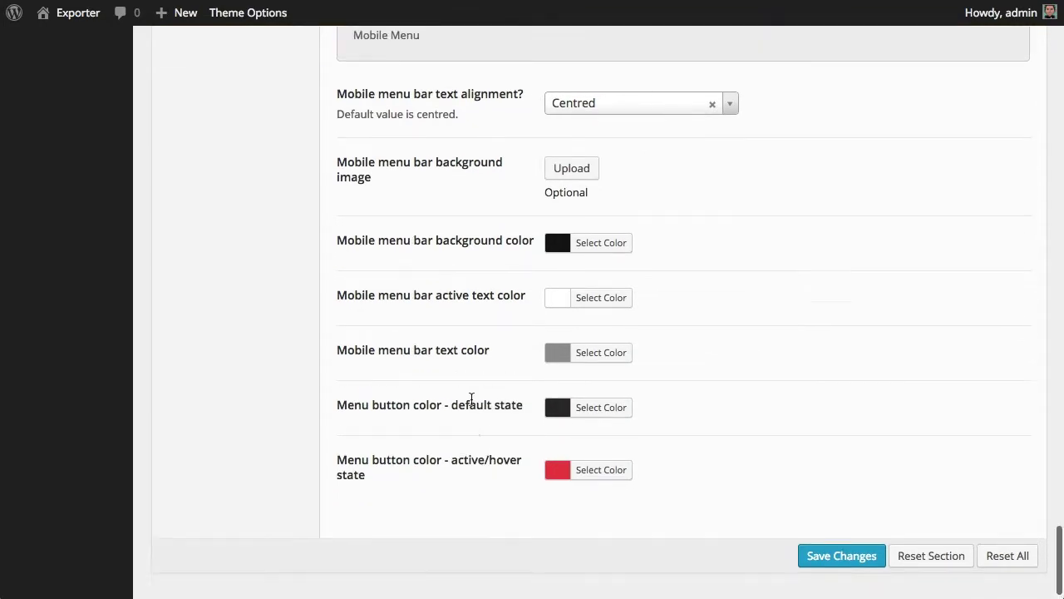
pyautogui.scroll(3, 470, 403)
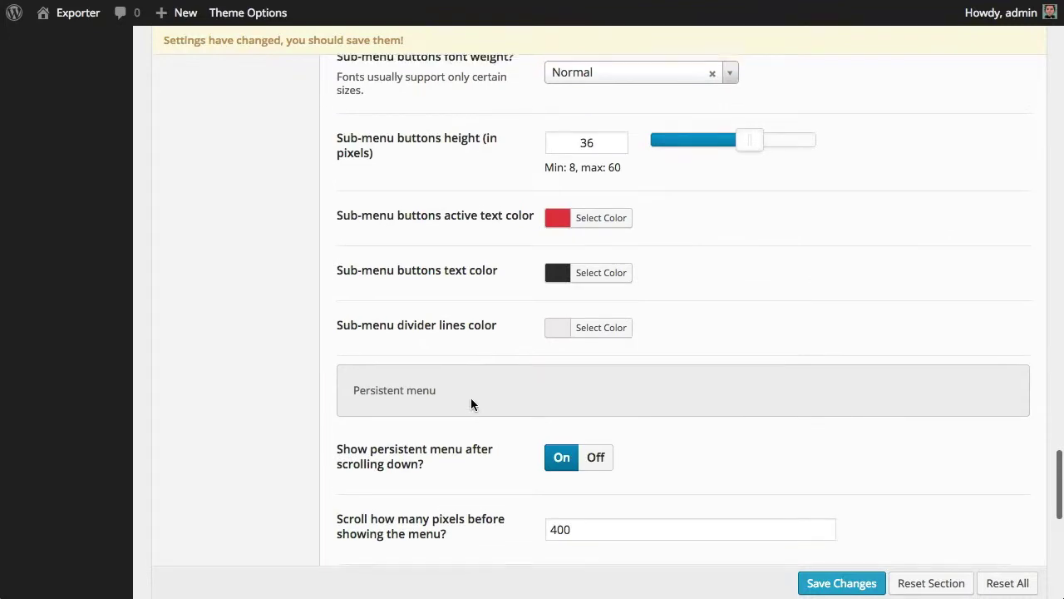
pyautogui.scroll(9, 471, 398)
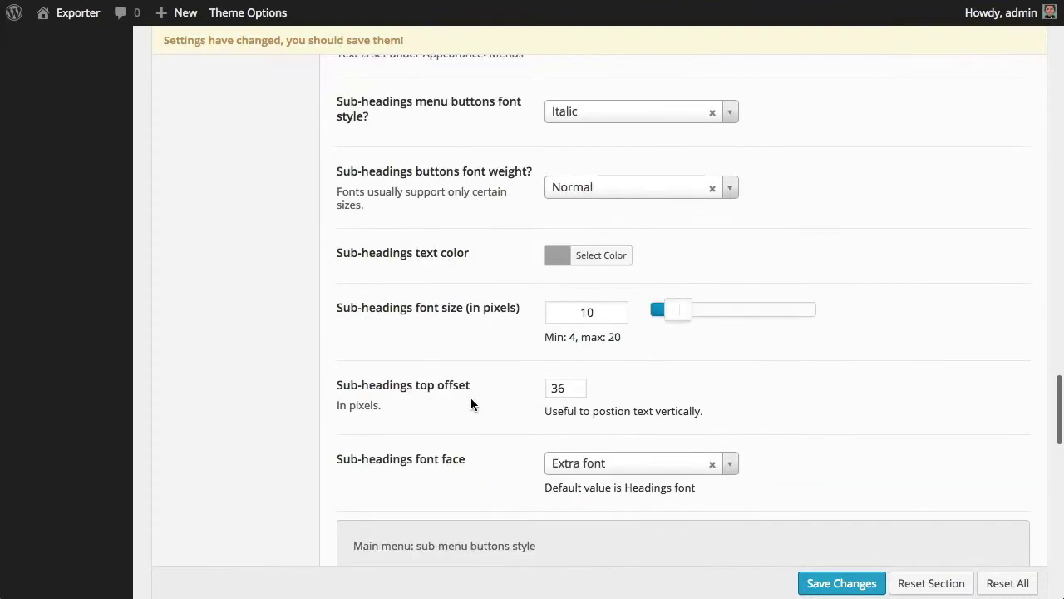
pyautogui.scroll(12, 470, 404)
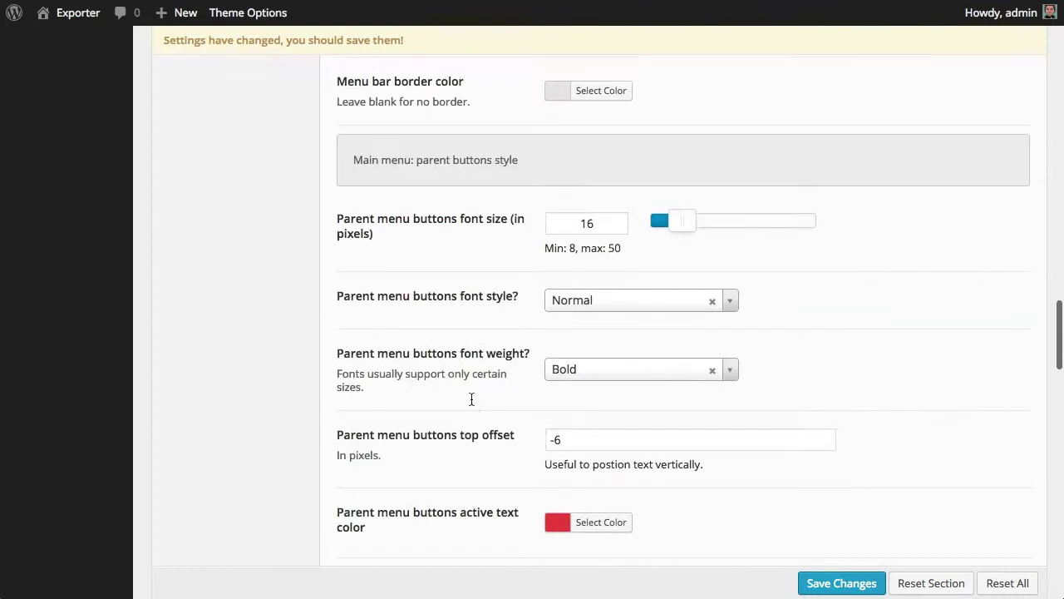
pyautogui.scroll(13, 471, 404)
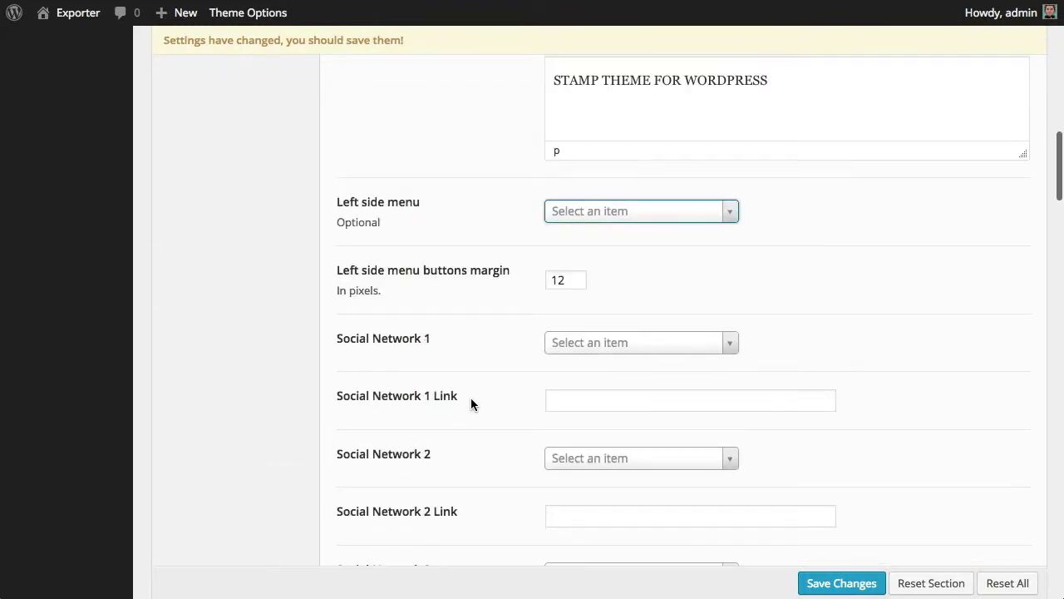
pyautogui.scroll(10, 471, 404)
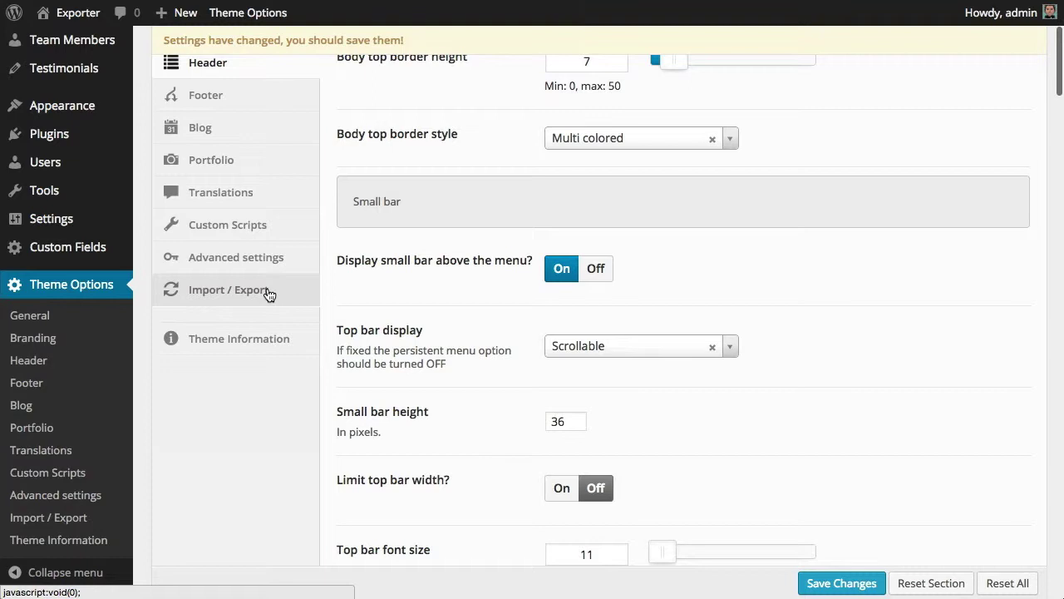
# Look over the Import / Export options, then move on to the Footer settings
pyautogui.click(269, 292)
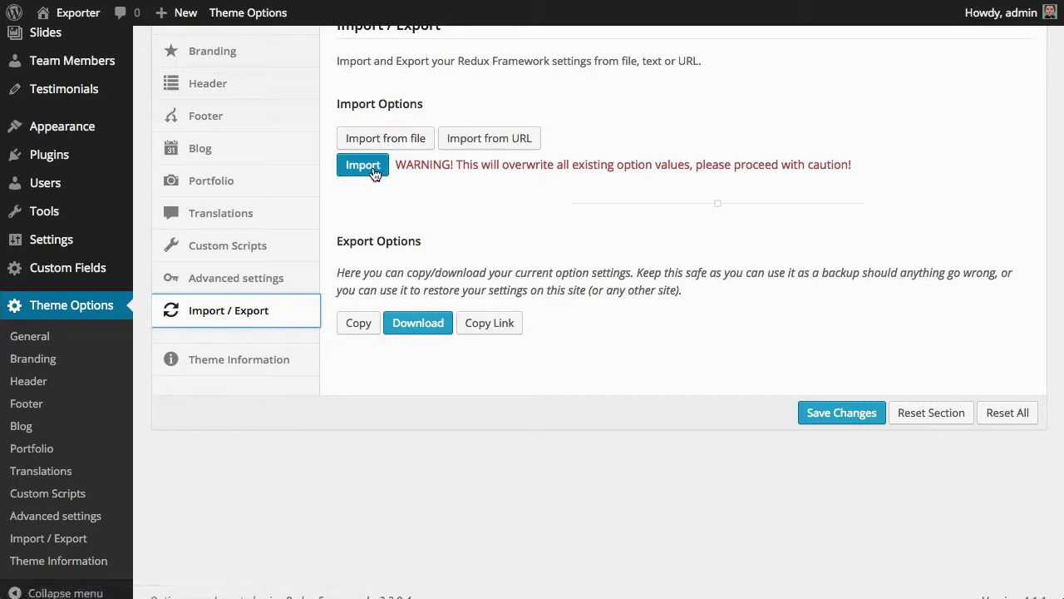
pyautogui.scroll(1, 387, 209)
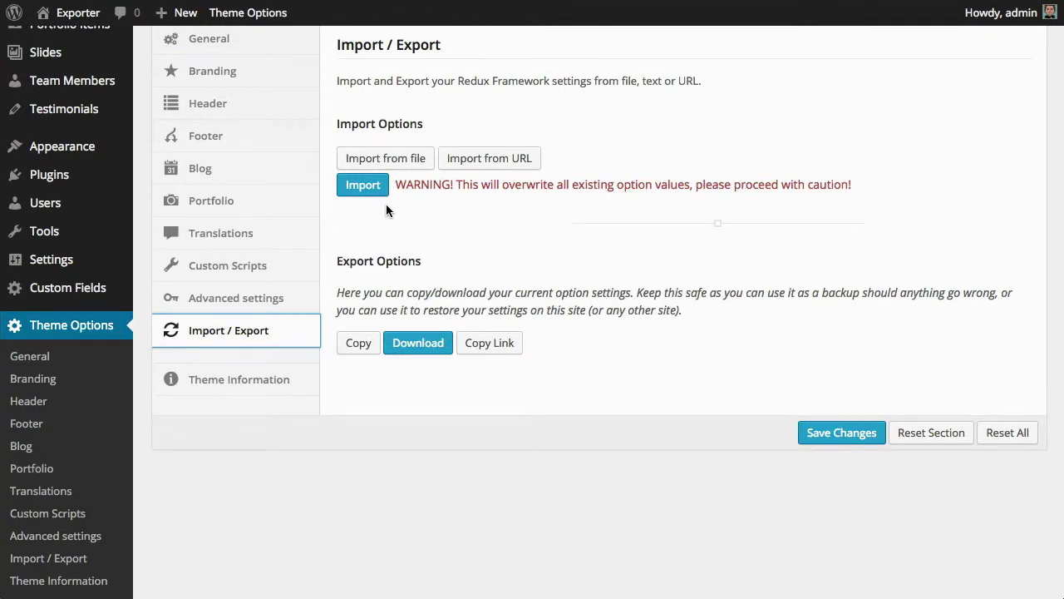
pyautogui.scroll(2, 385, 204)
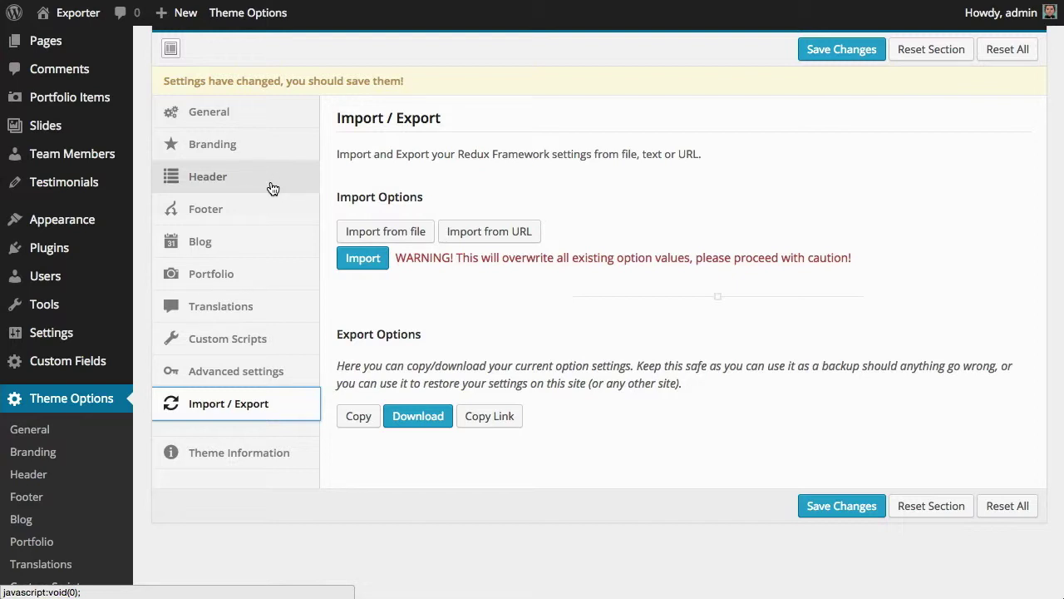
pyautogui.click(274, 210)
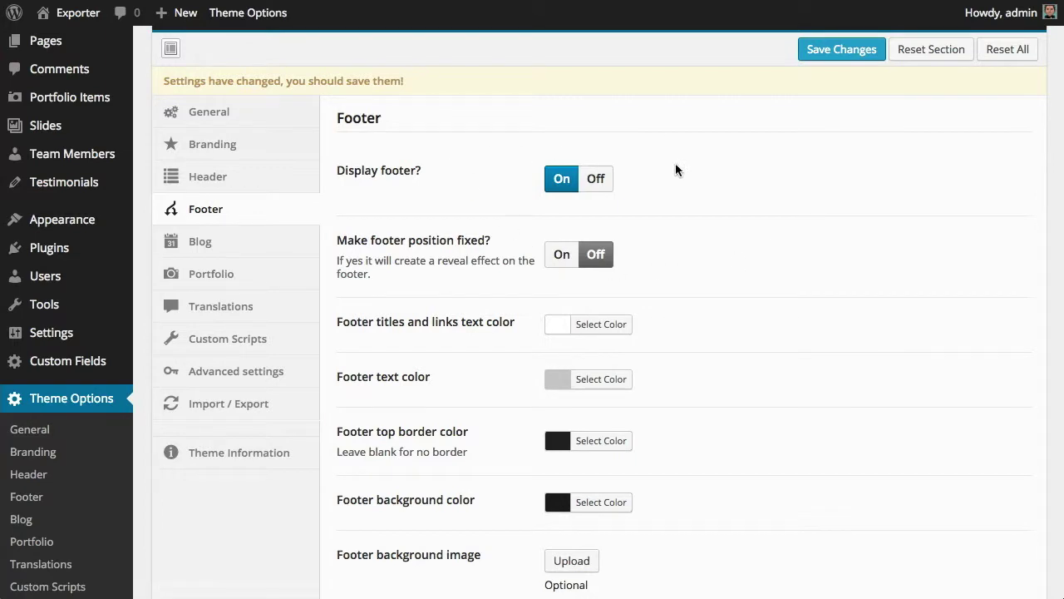
# Review the Footer settings: footer sidebar on, four widgets per row, special page content off
pyautogui.scroll(-1, 684, 178)
pyautogui.scroll(-3, 590, 175)
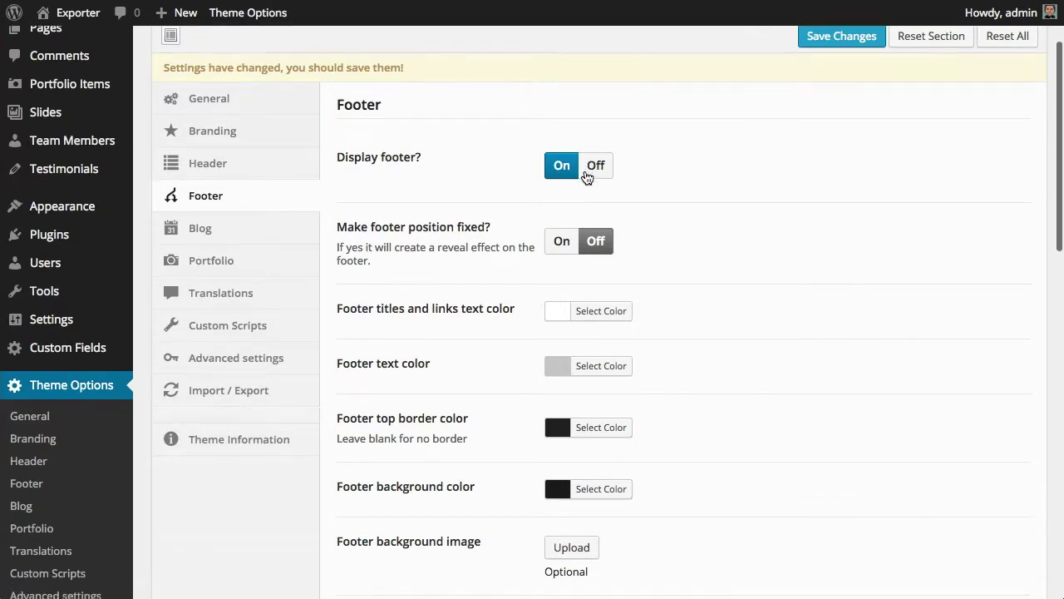
pyautogui.scroll(-5, 681, 216)
pyautogui.scroll(2, 681, 216)
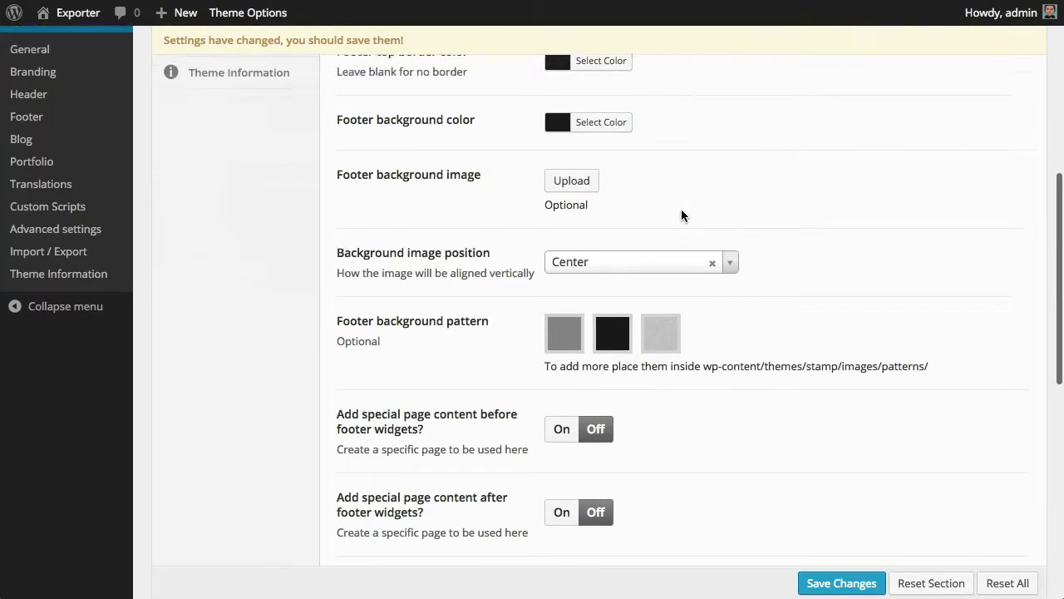
pyautogui.scroll(-2, 681, 217)
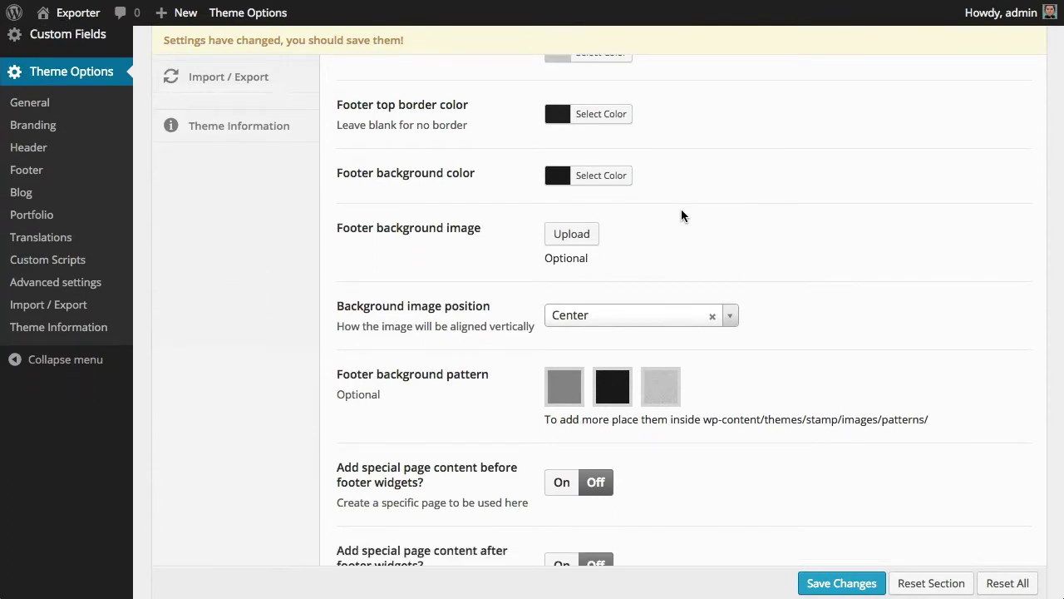
pyautogui.scroll(-5, 681, 210)
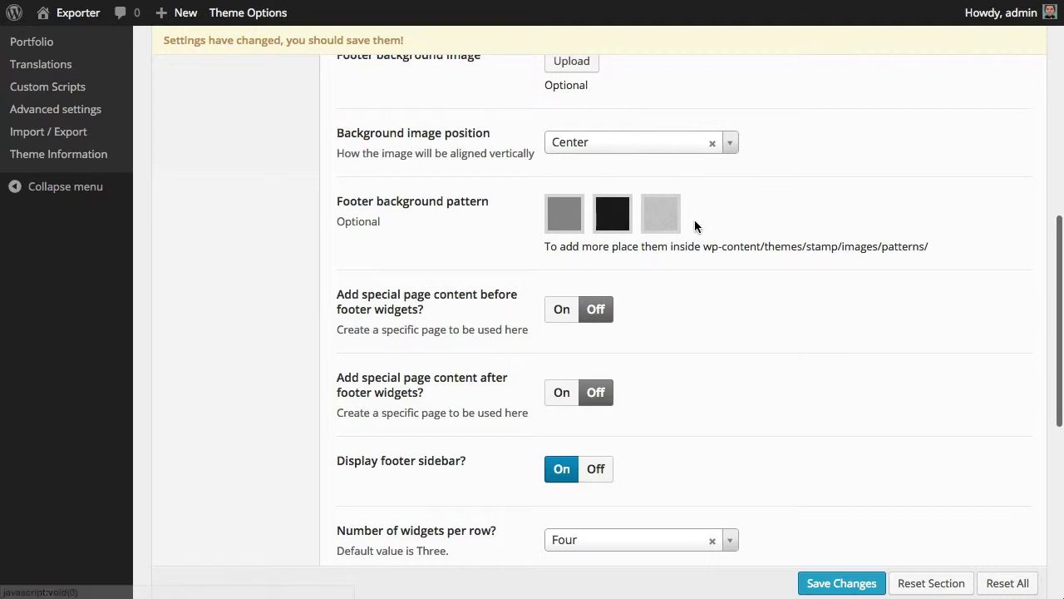
pyautogui.scroll(-2, 681, 249)
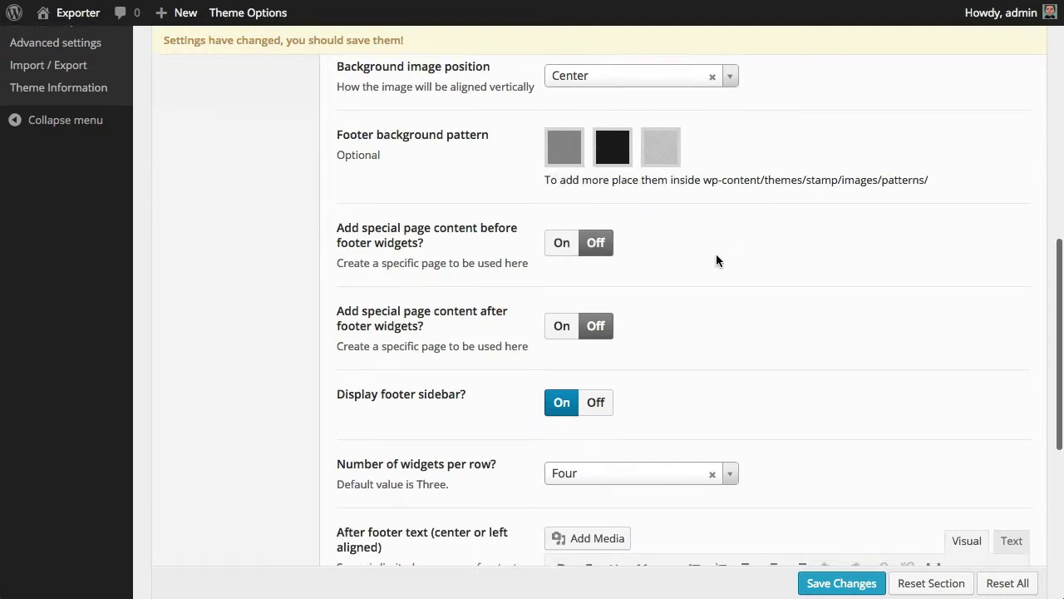
pyautogui.scroll(-2, 716, 254)
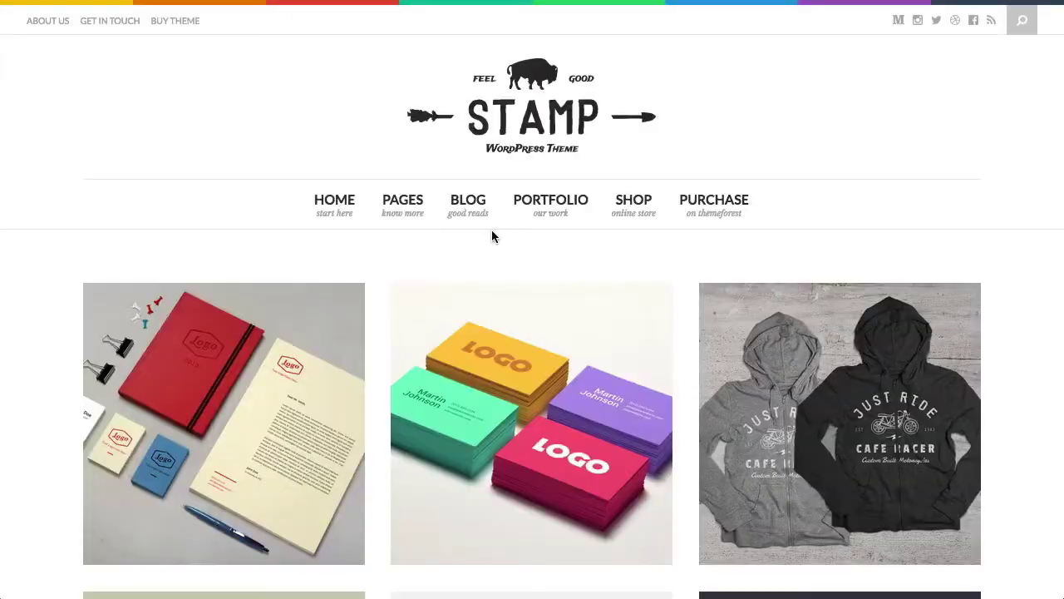
# Scroll the live homepage to inspect its four footer widget columns
pyautogui.scroll(-15, 491, 237)
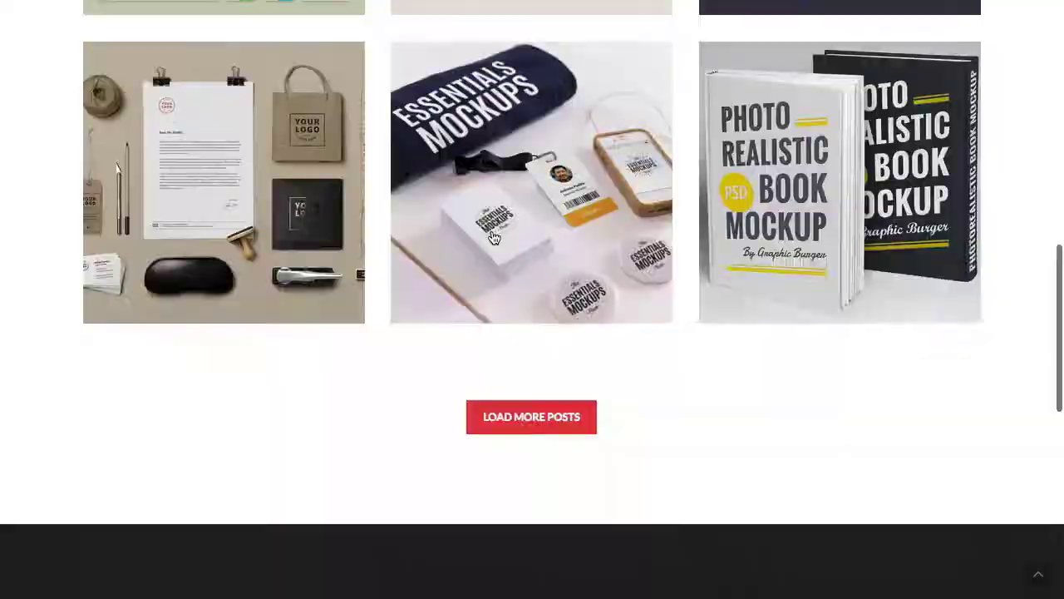
pyautogui.scroll(2, 492, 232)
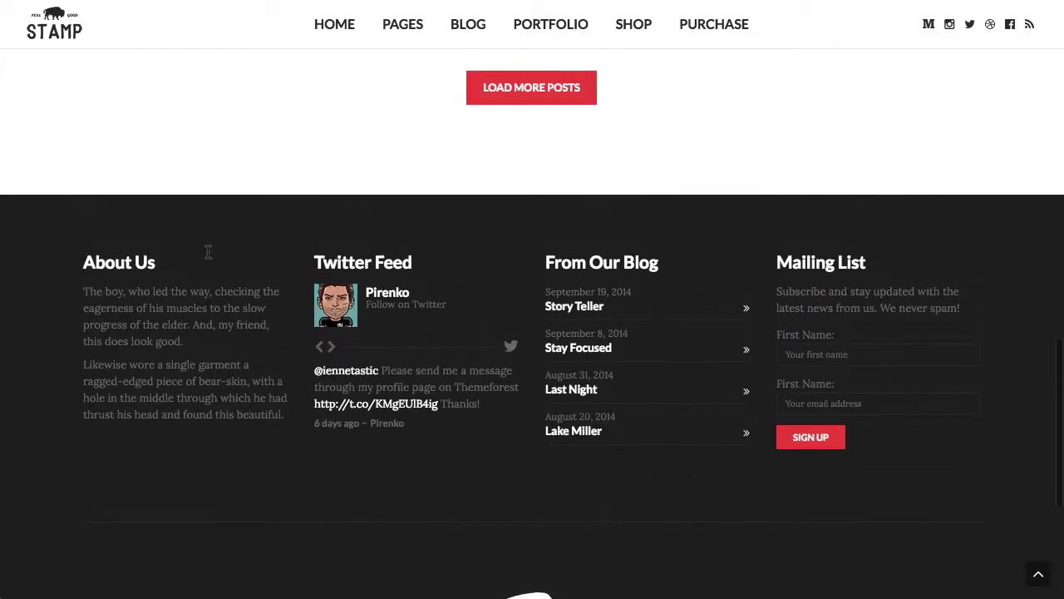
pyautogui.scroll(-4, 629, 423)
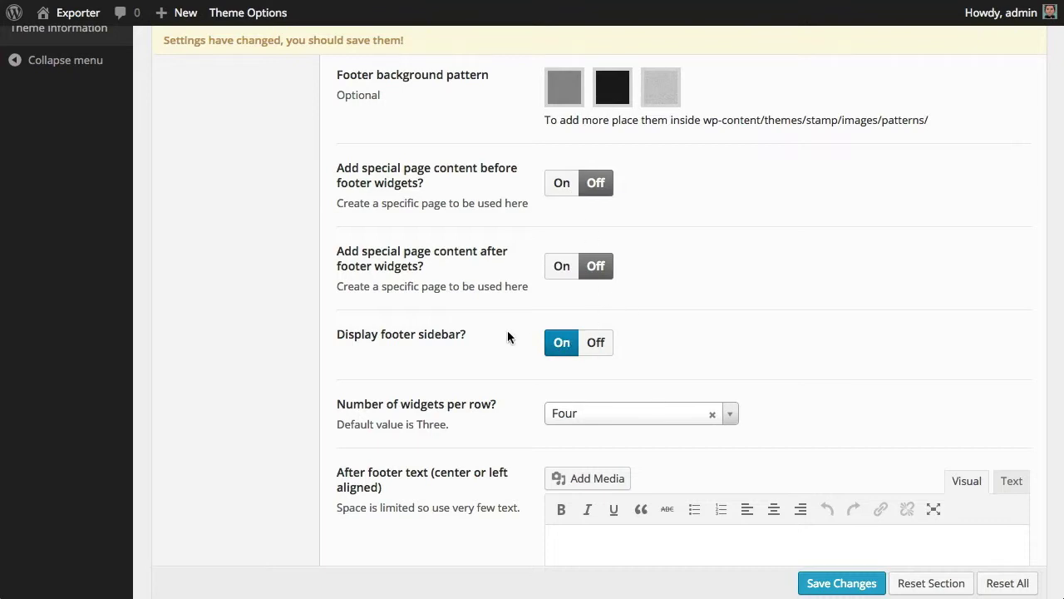
pyautogui.click(562, 183)
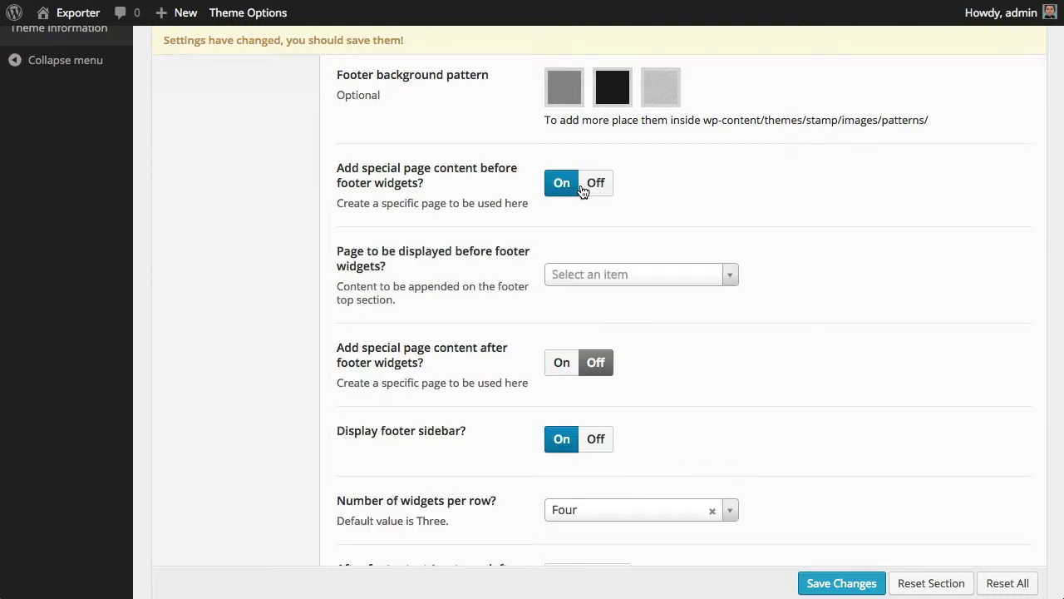
pyautogui.click(690, 286)
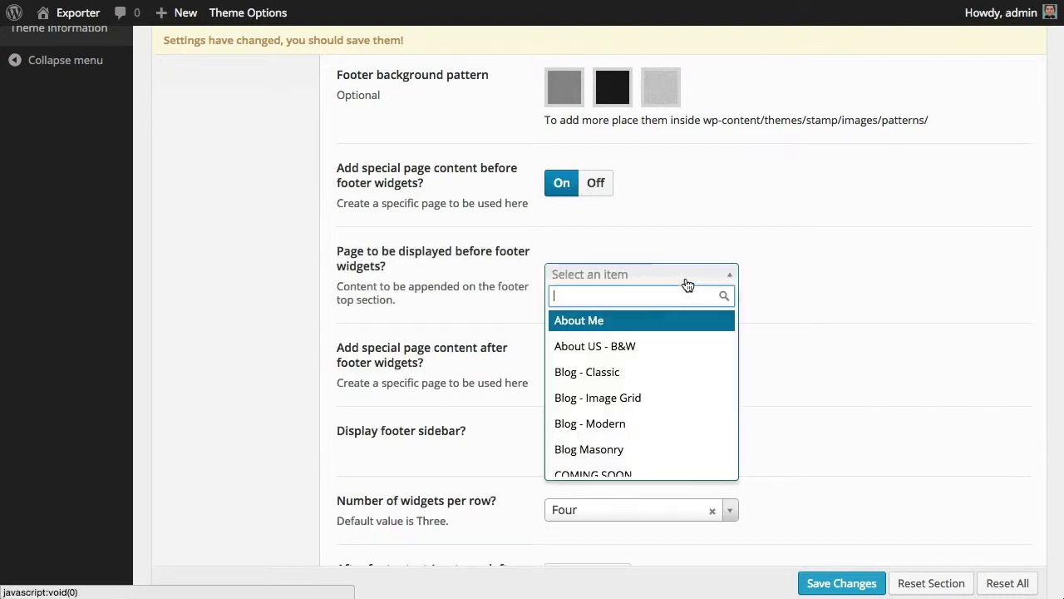
pyautogui.click(802, 249)
pyautogui.click(596, 184)
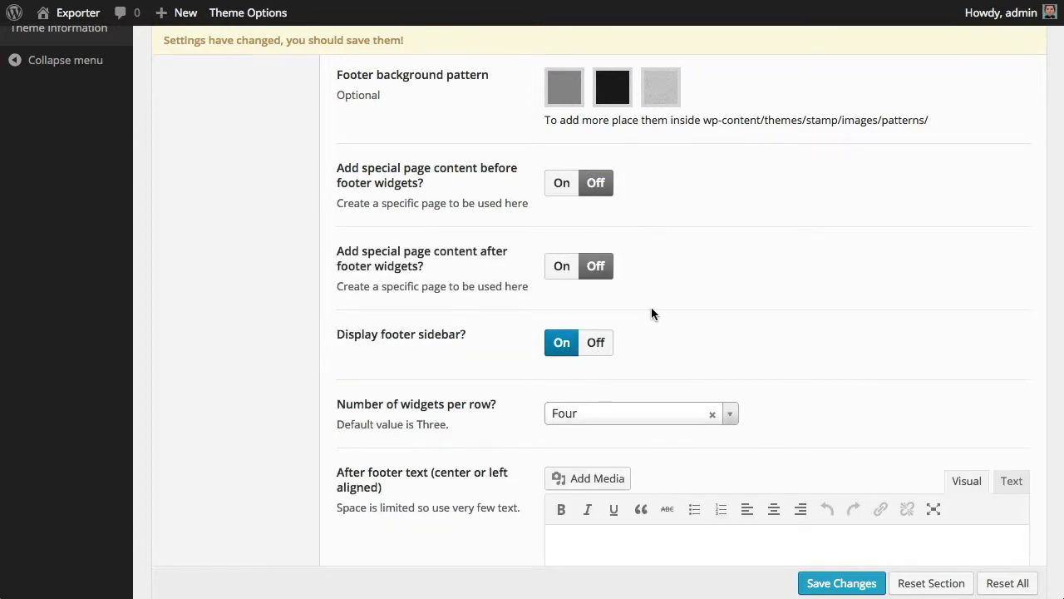
pyautogui.scroll(-1, 651, 308)
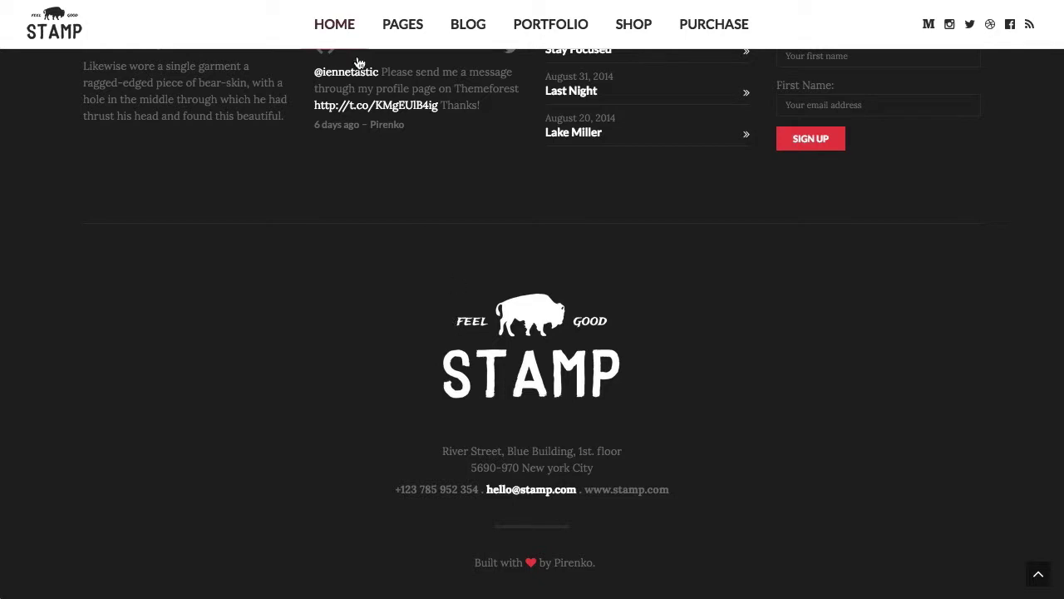
pyautogui.scroll(5, 430, 205)
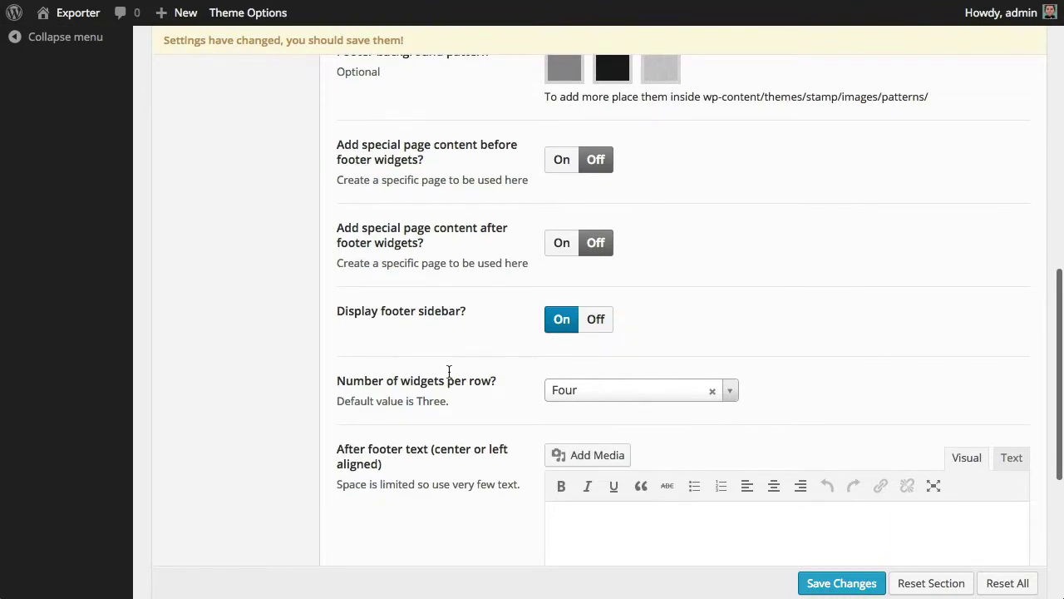
pyautogui.scroll(-5, 448, 370)
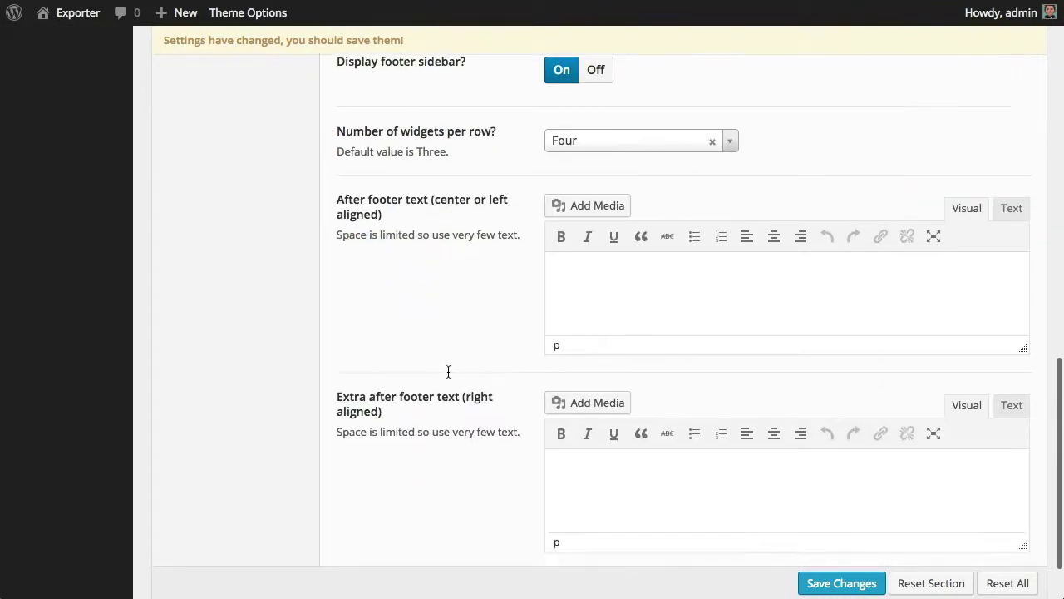
pyautogui.scroll(-1, 447, 370)
pyautogui.scroll(15, 446, 366)
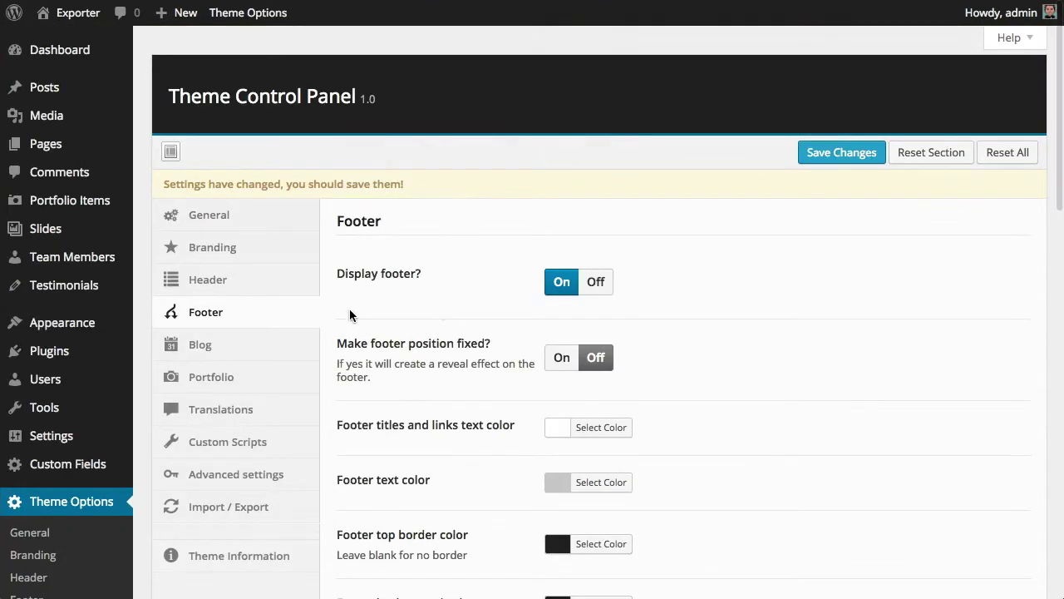
# Review the Blog settings: content width 1080, slideshow with 6500 ms delay, sharing buttons on
pyautogui.click(285, 344)
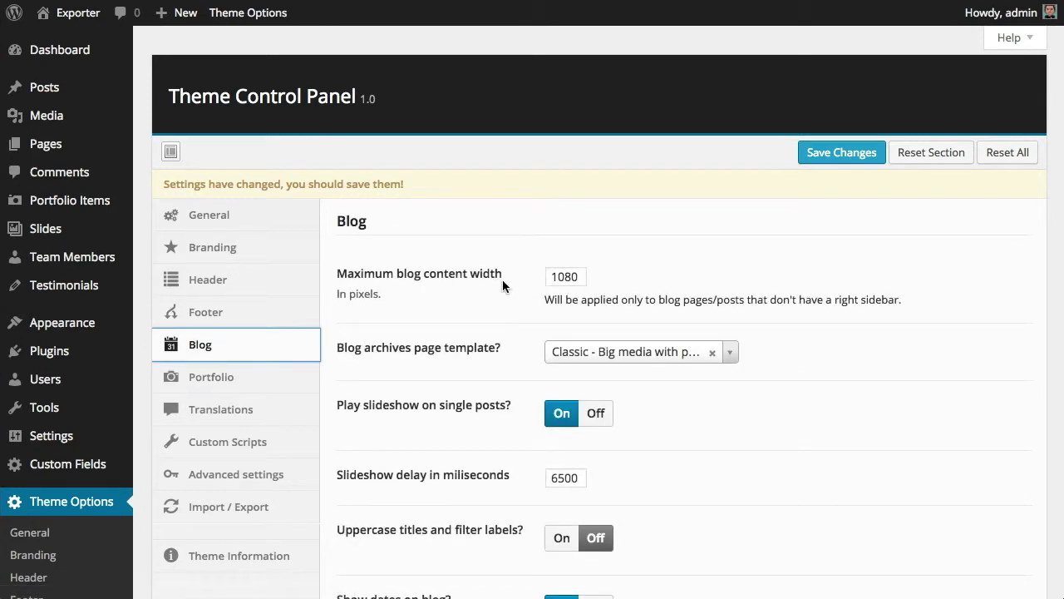
pyautogui.scroll(-1, 502, 282)
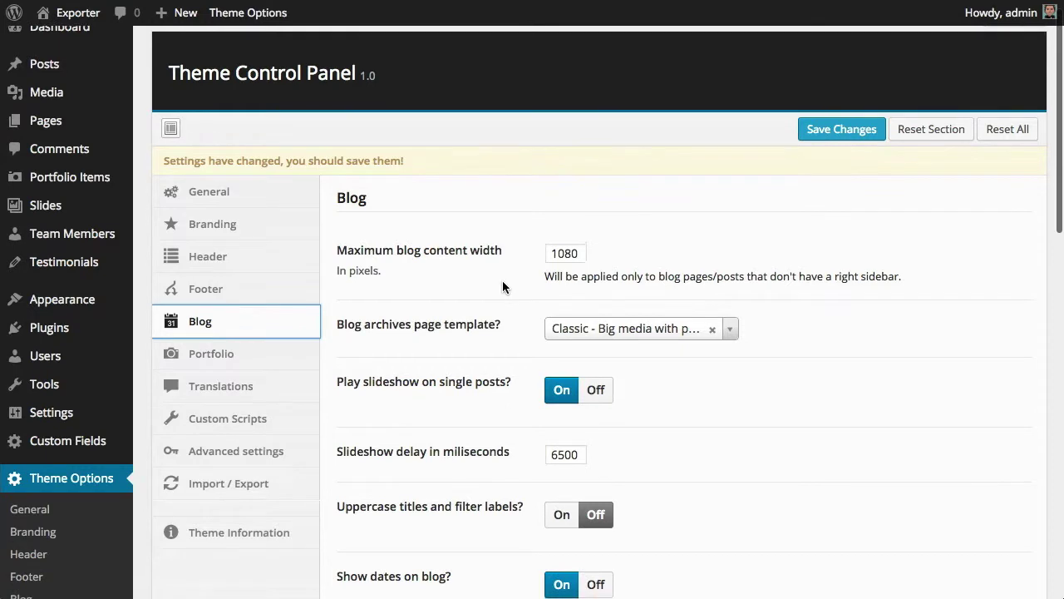
pyautogui.scroll(-1, 463, 271)
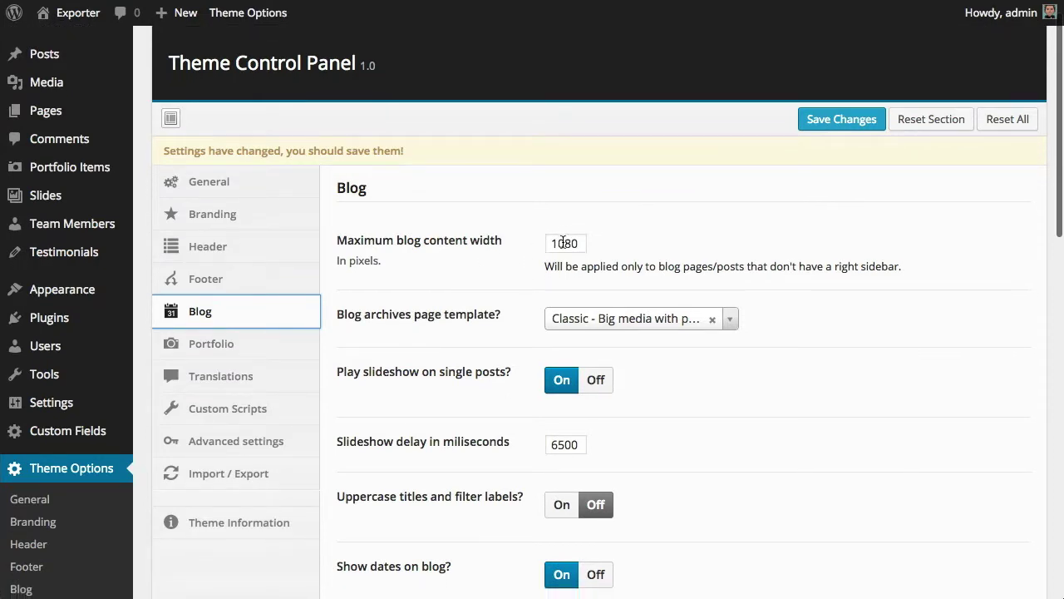
pyautogui.scroll(-3, 528, 264)
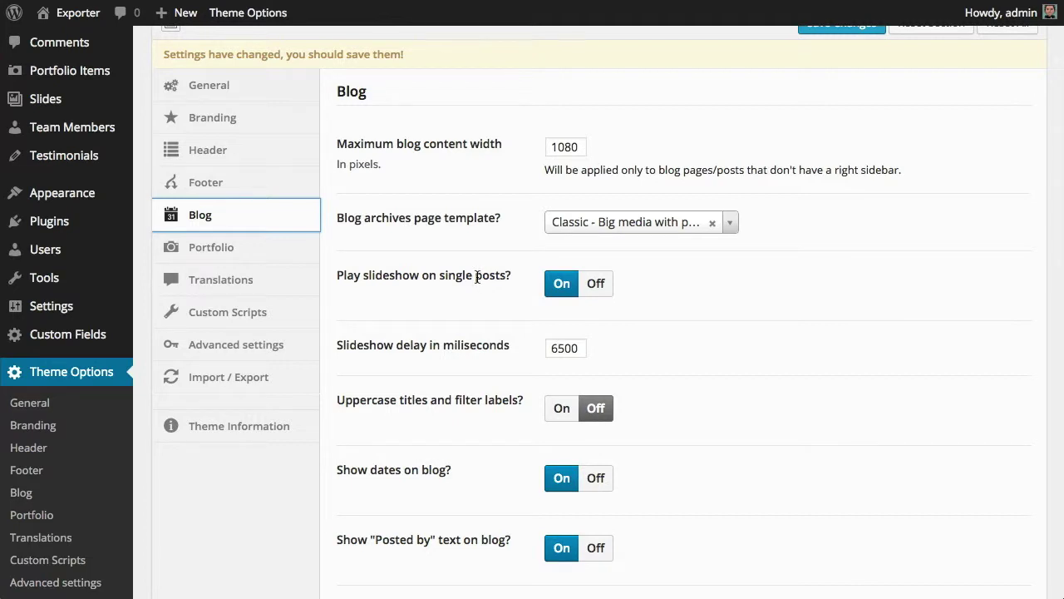
pyautogui.scroll(-2, 477, 277)
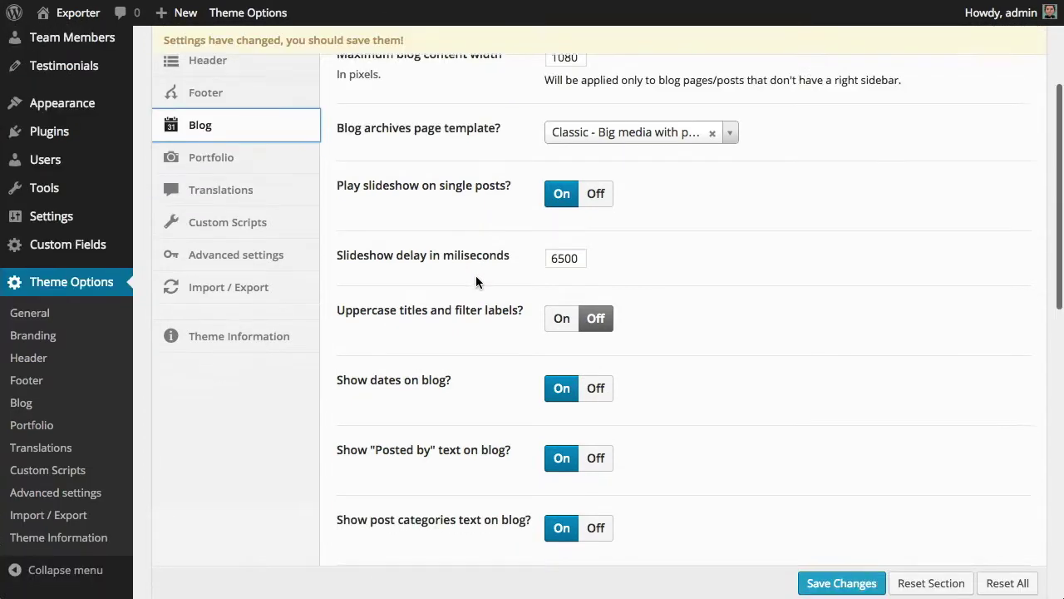
pyautogui.scroll(-2, 475, 281)
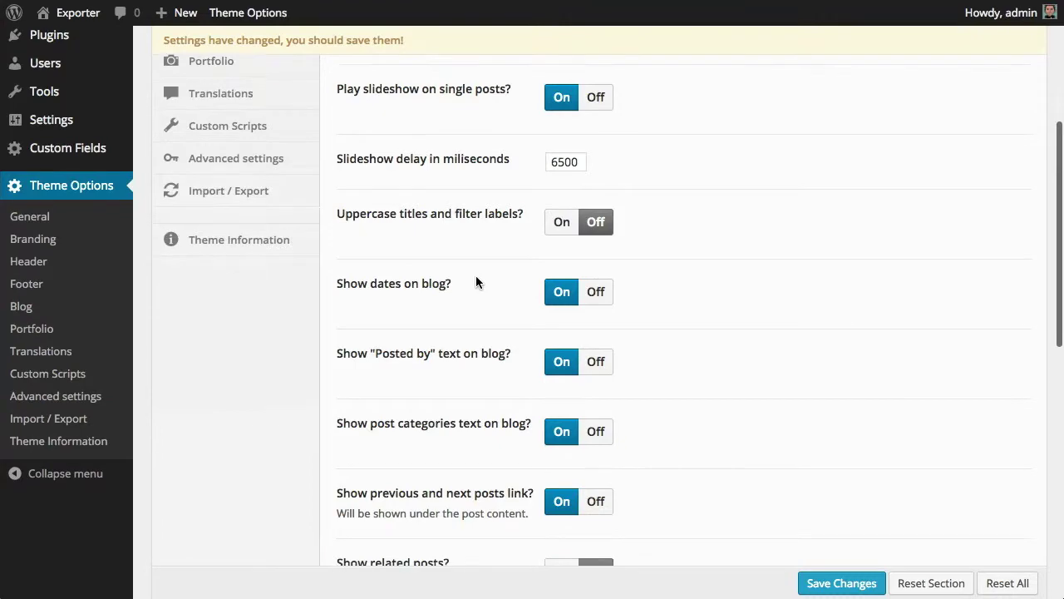
pyautogui.scroll(-1, 475, 281)
pyautogui.scroll(-6, 476, 278)
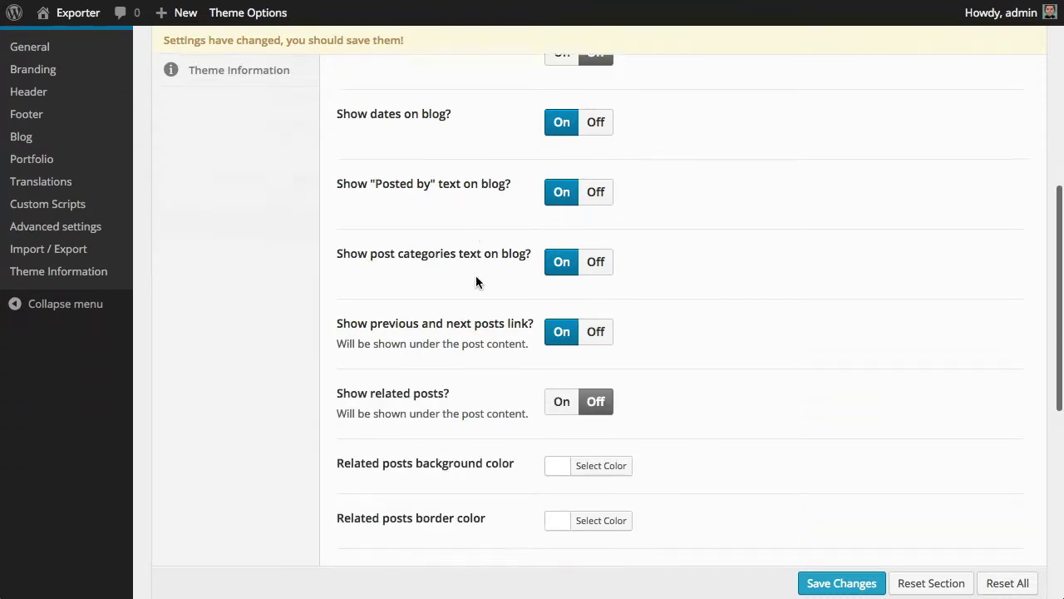
pyautogui.scroll(-5, 476, 283)
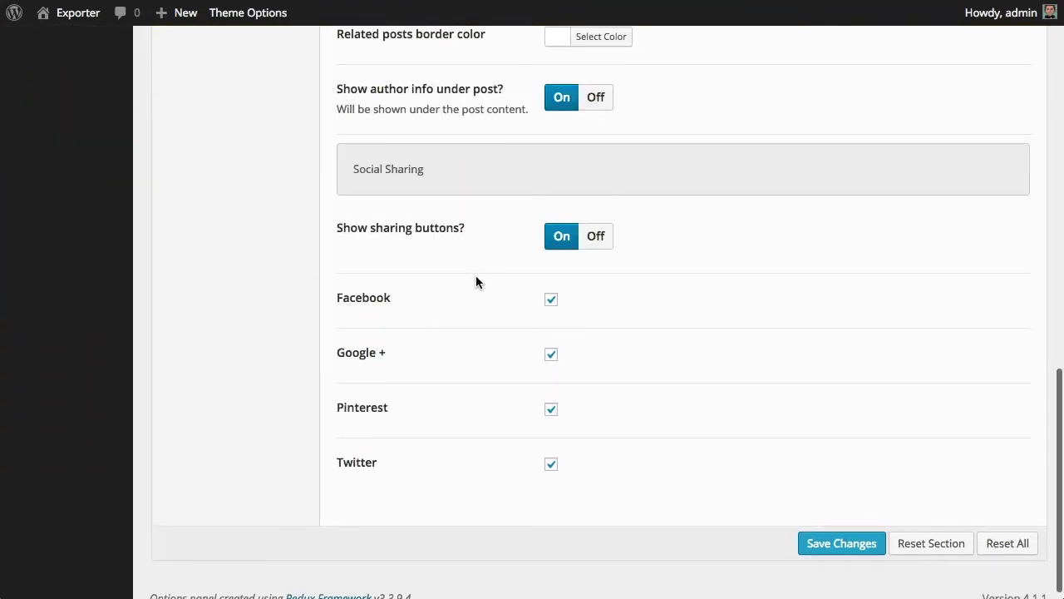
pyautogui.scroll(15, 475, 275)
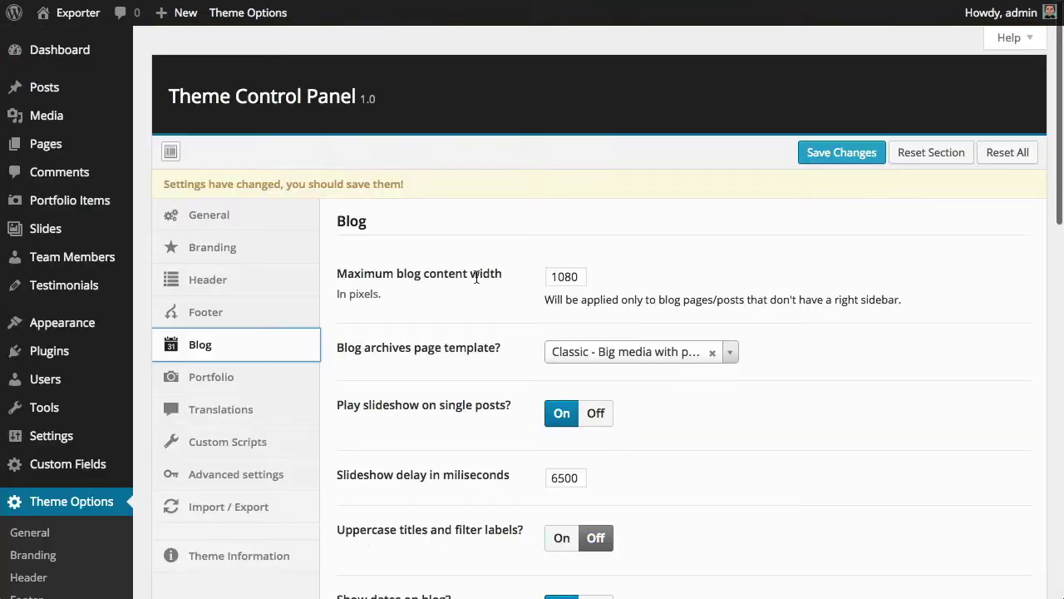
pyautogui.click(286, 367)
pyautogui.scroll(-2, 452, 278)
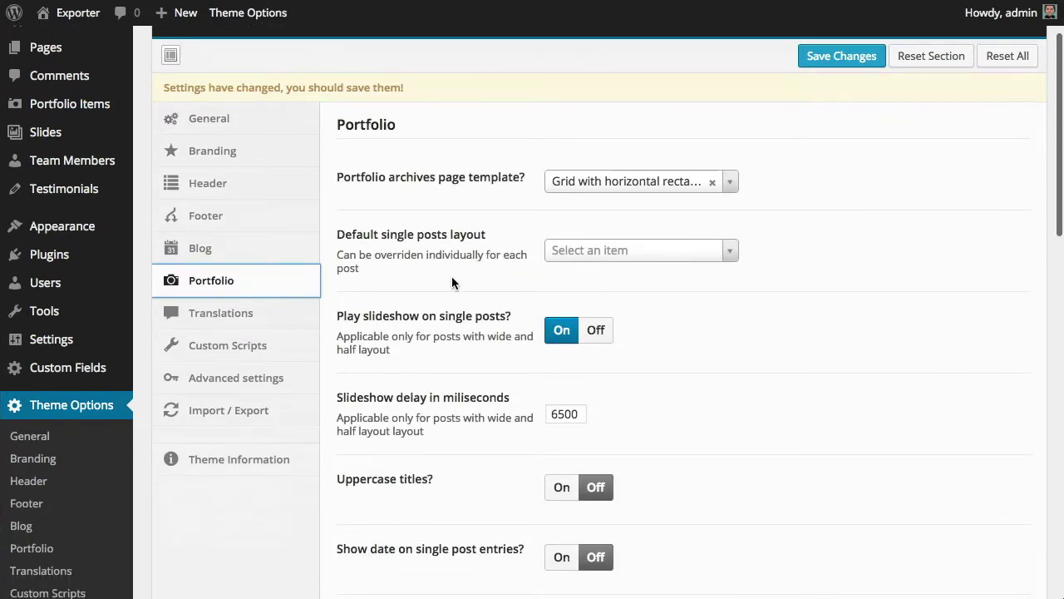
pyautogui.scroll(-7, 452, 278)
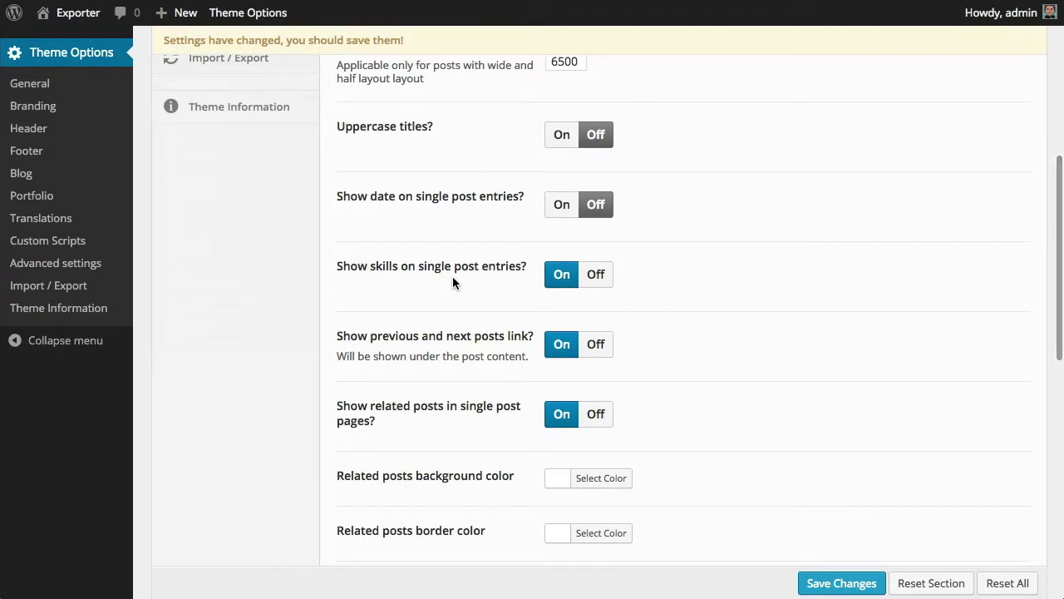
pyautogui.scroll(-3, 453, 278)
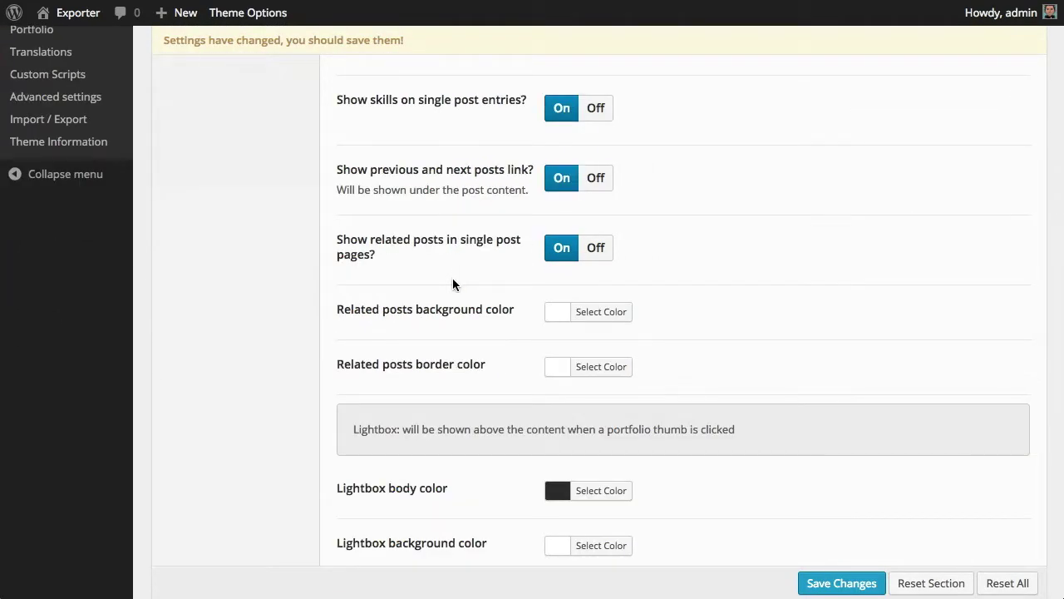
pyautogui.scroll(10, 450, 287)
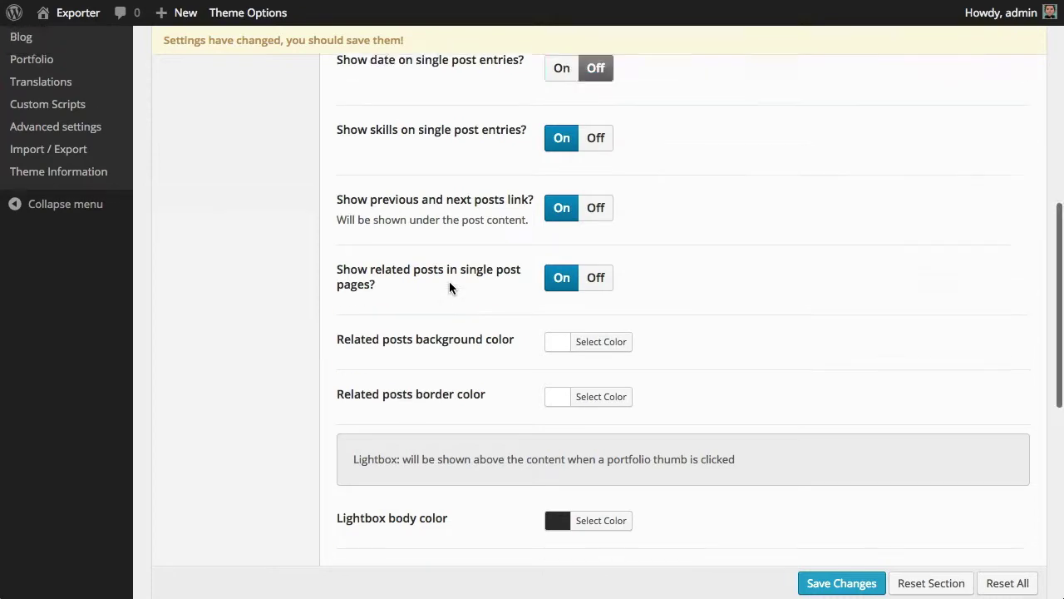
pyautogui.scroll(-1, 449, 287)
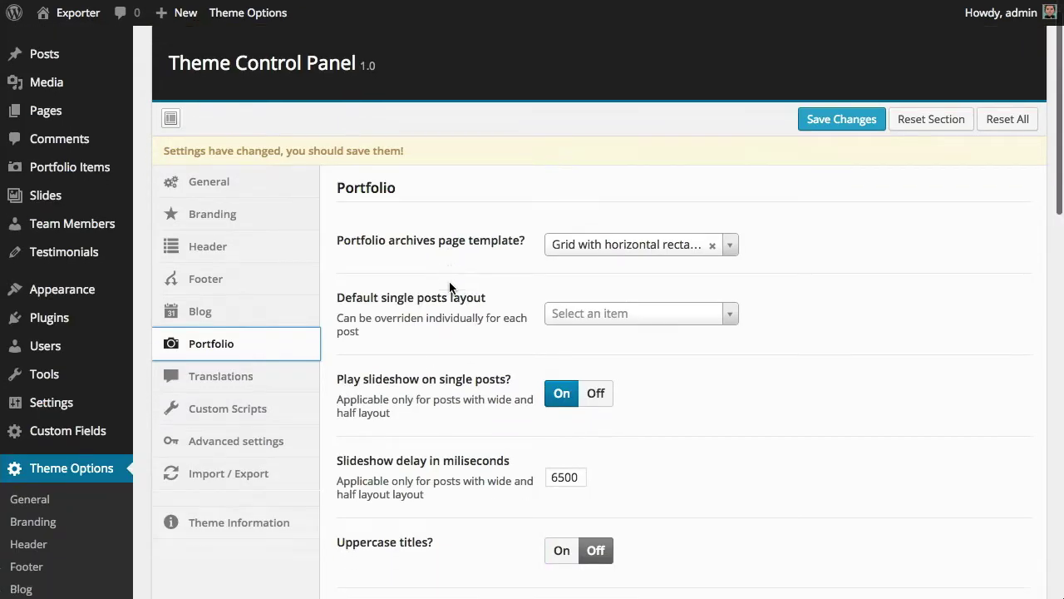
# Open the Translations settings and scroll through its text fields
pyautogui.click(274, 384)
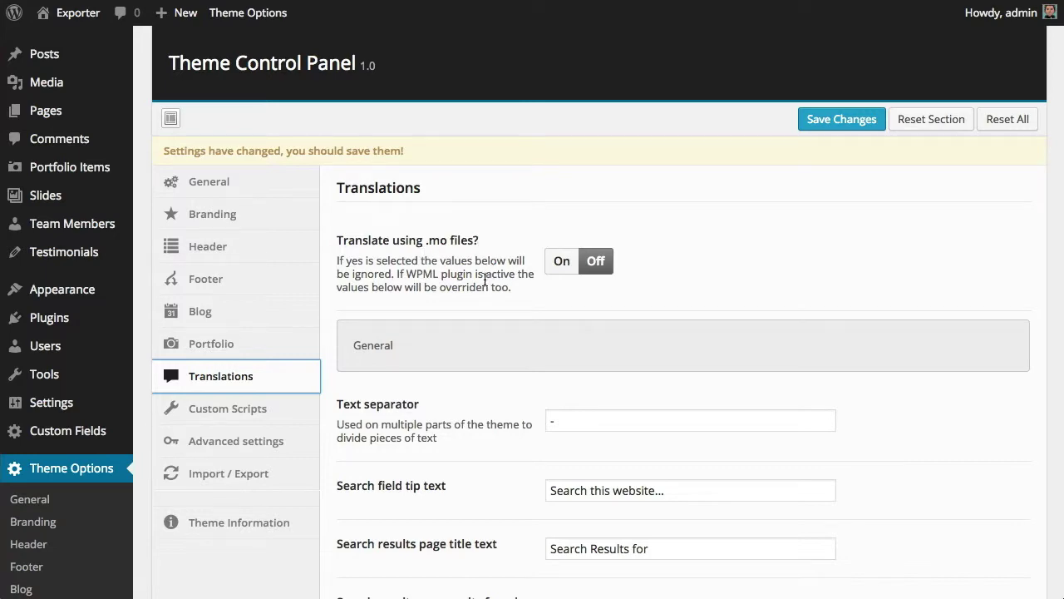
pyautogui.scroll(-5, 484, 280)
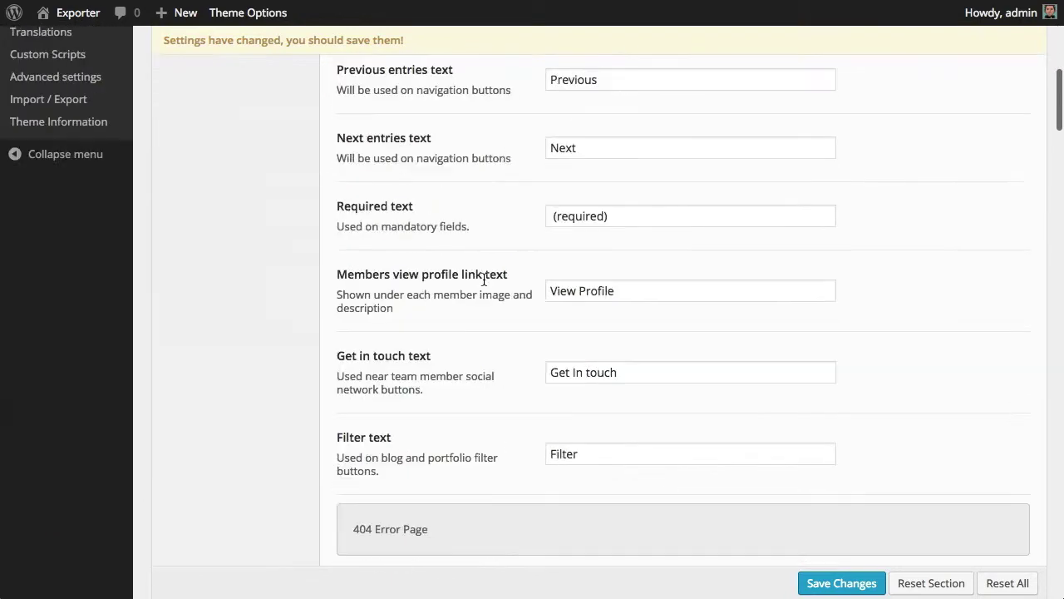
pyautogui.scroll(-20, 484, 281)
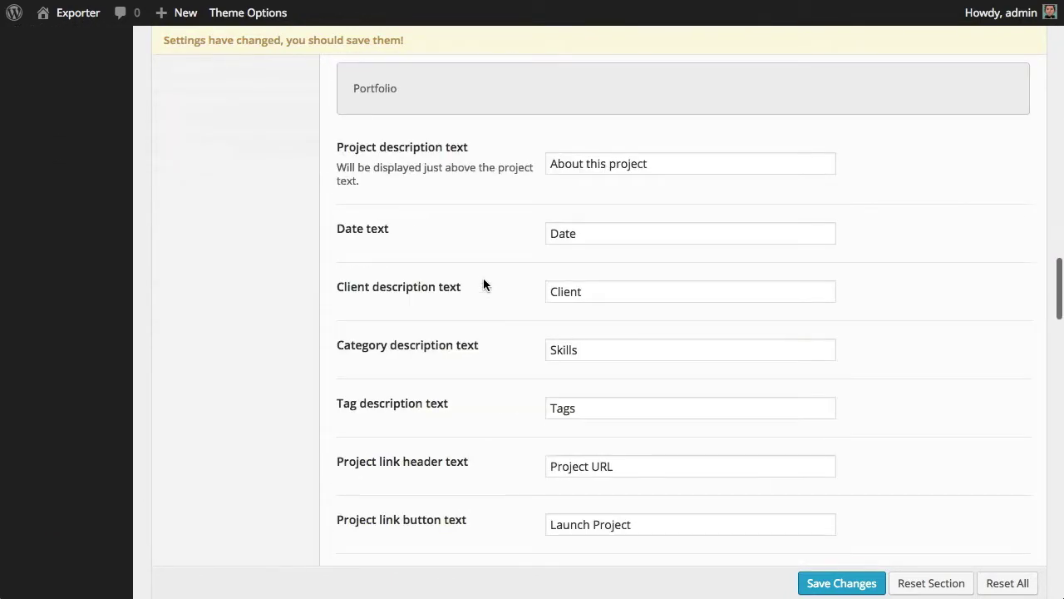
pyautogui.scroll(-15, 484, 284)
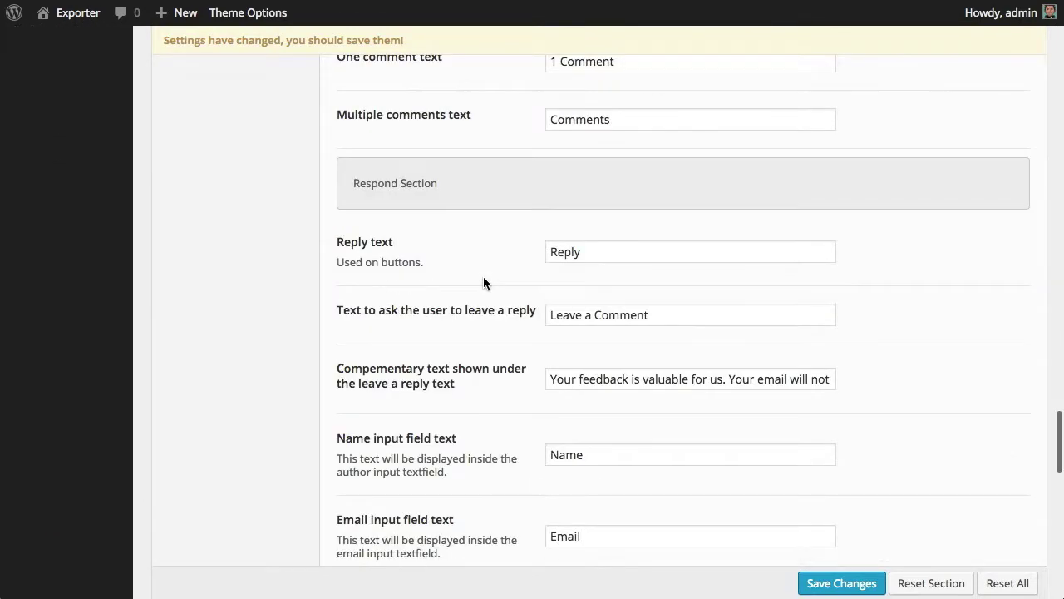
pyautogui.scroll(-10, 484, 284)
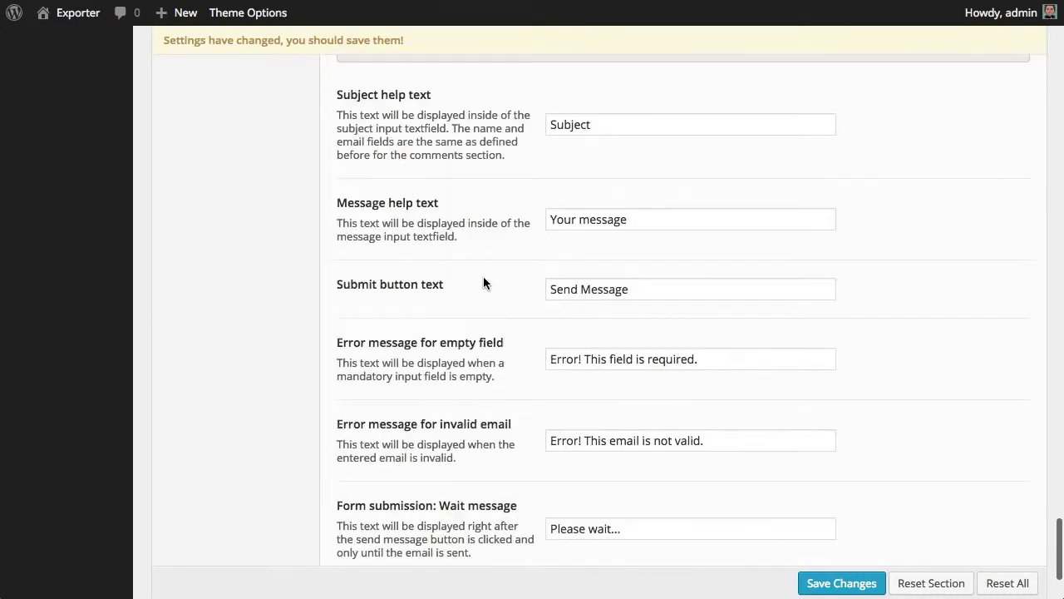
pyautogui.scroll(-2, 484, 278)
pyautogui.scroll(20, 485, 335)
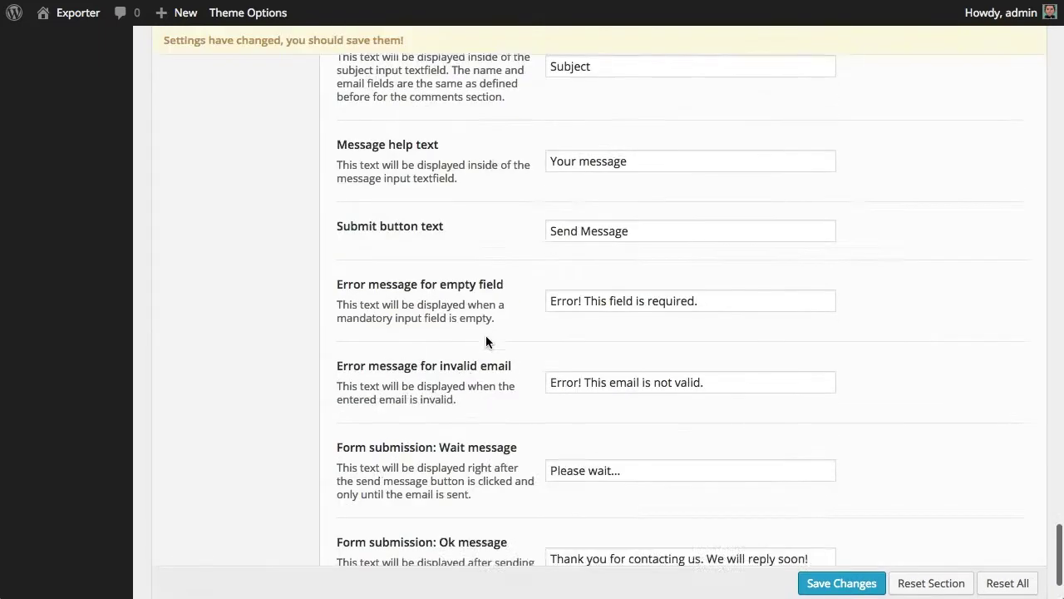
pyautogui.scroll(20, 485, 337)
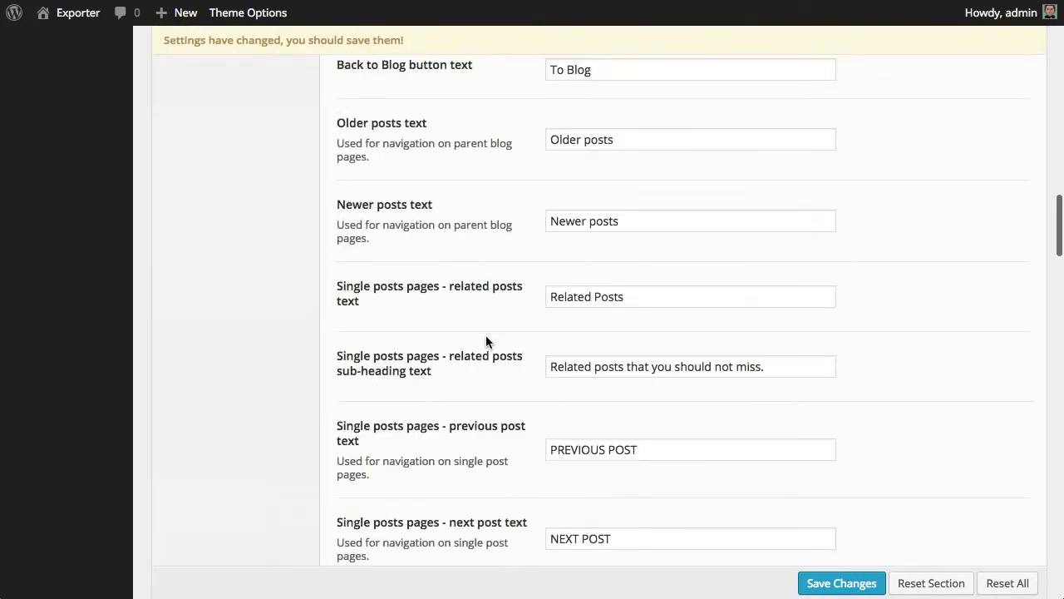
pyautogui.scroll(1, 486, 335)
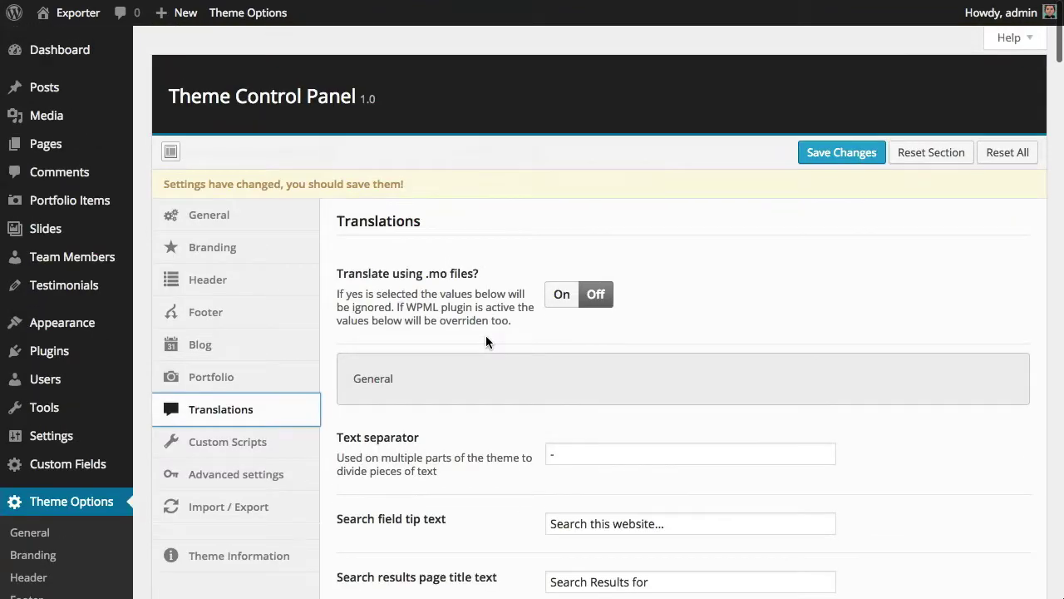
# Switch 'Translate using .mo files?' to On
pyautogui.click(556, 303)
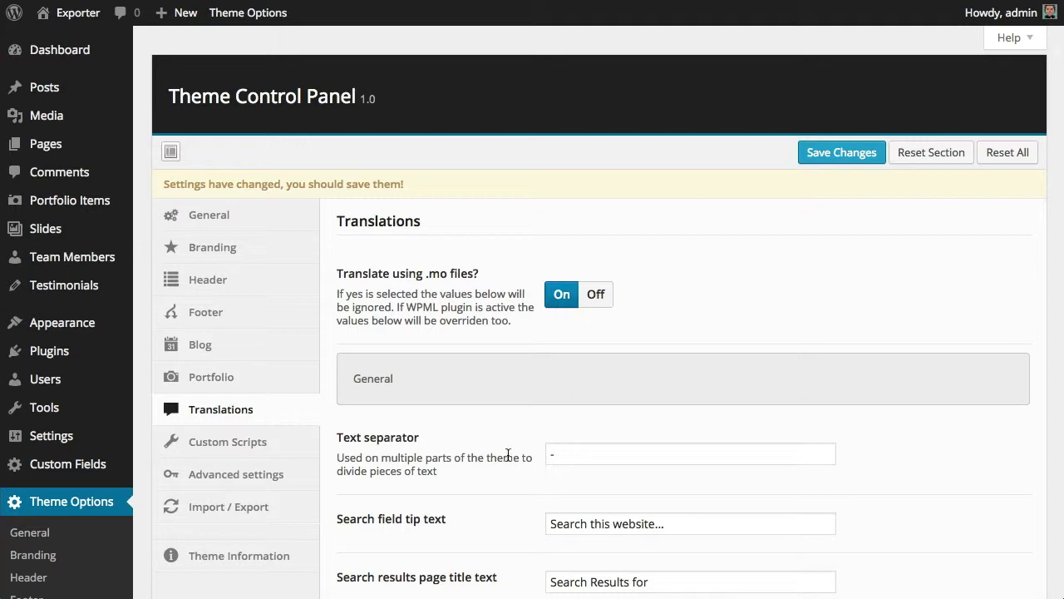
pyautogui.scroll(-1, 536, 397)
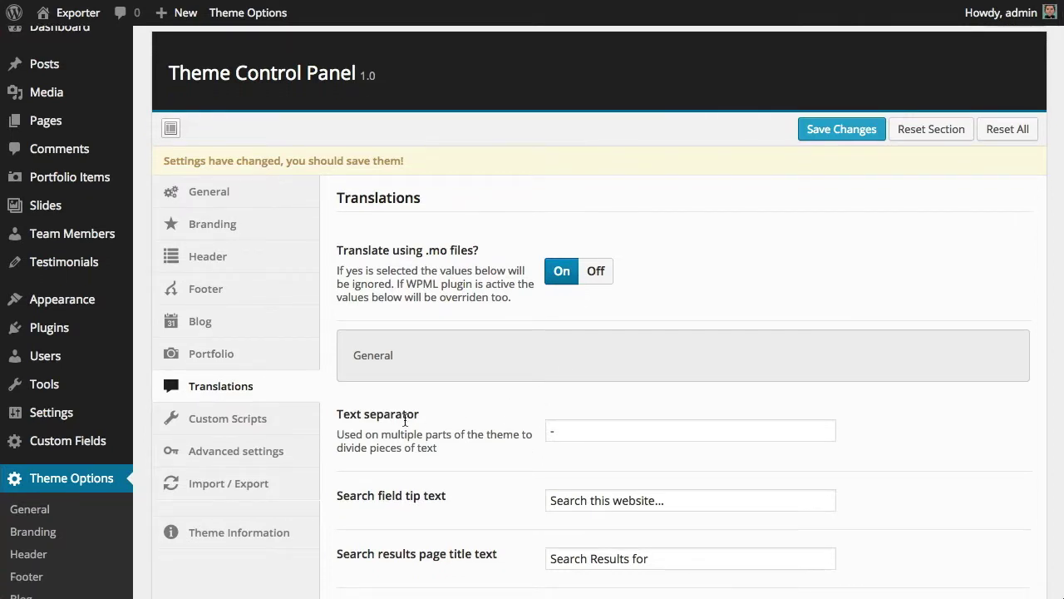
pyautogui.scroll(-5, 459, 488)
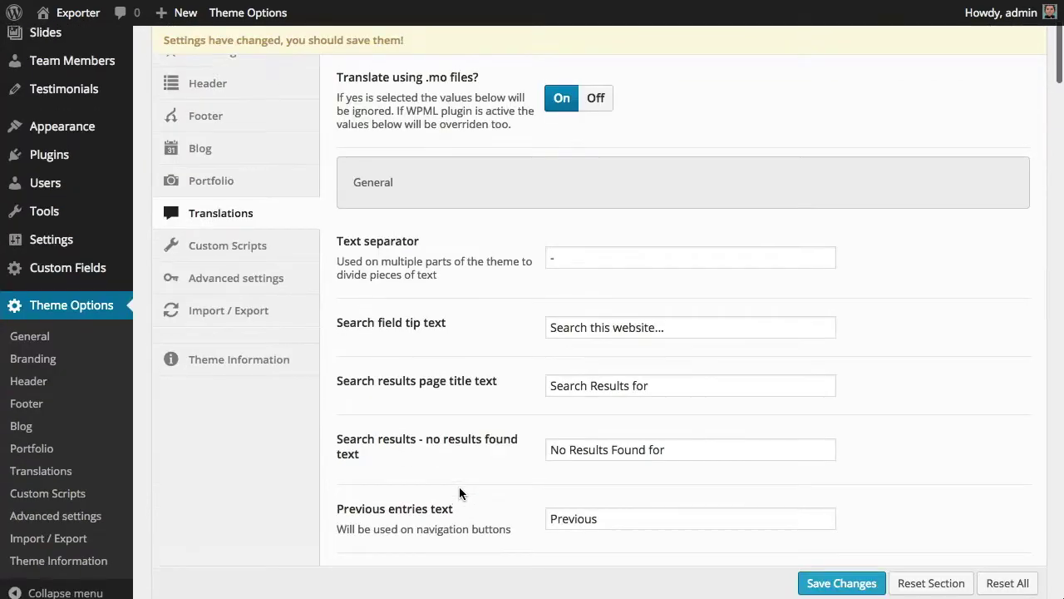
pyautogui.scroll(4, 459, 488)
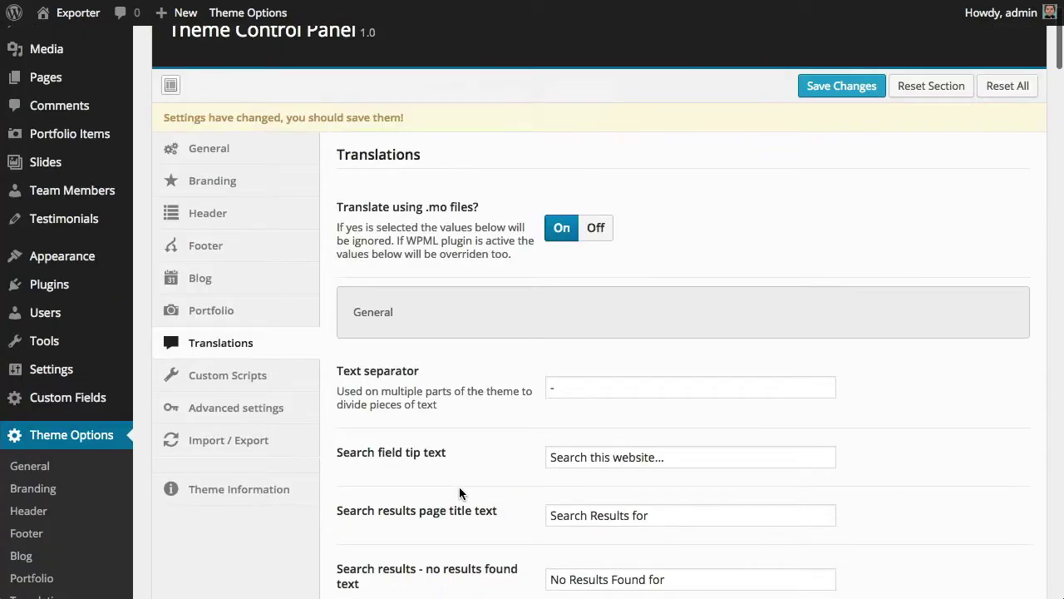
# Open Custom Scripts and inspect the empty Tracking Code, Custom CSS and Custom Javascript fields
pyautogui.click(265, 379)
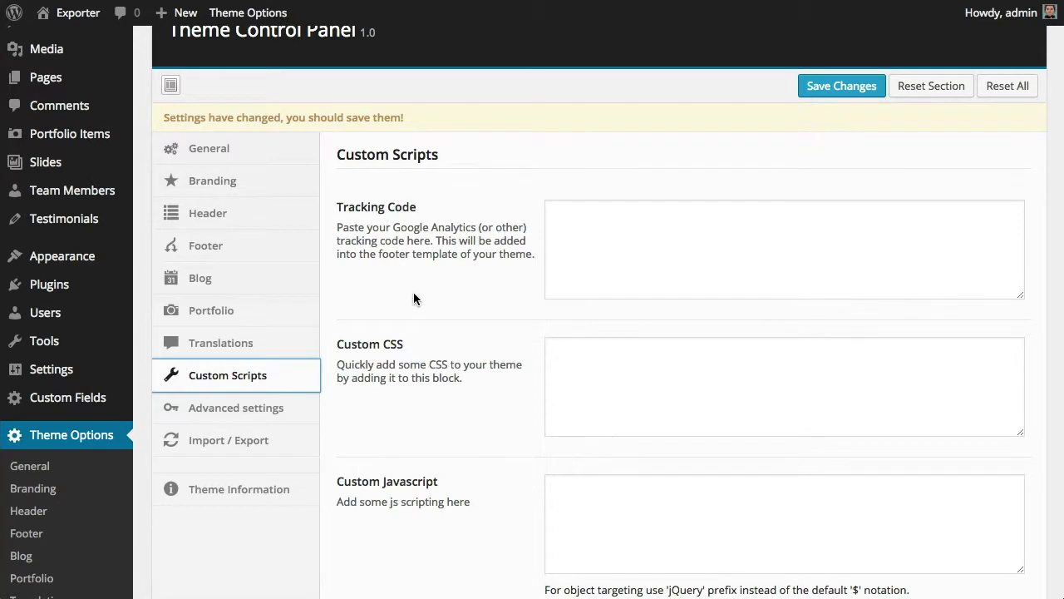
pyautogui.click(598, 230)
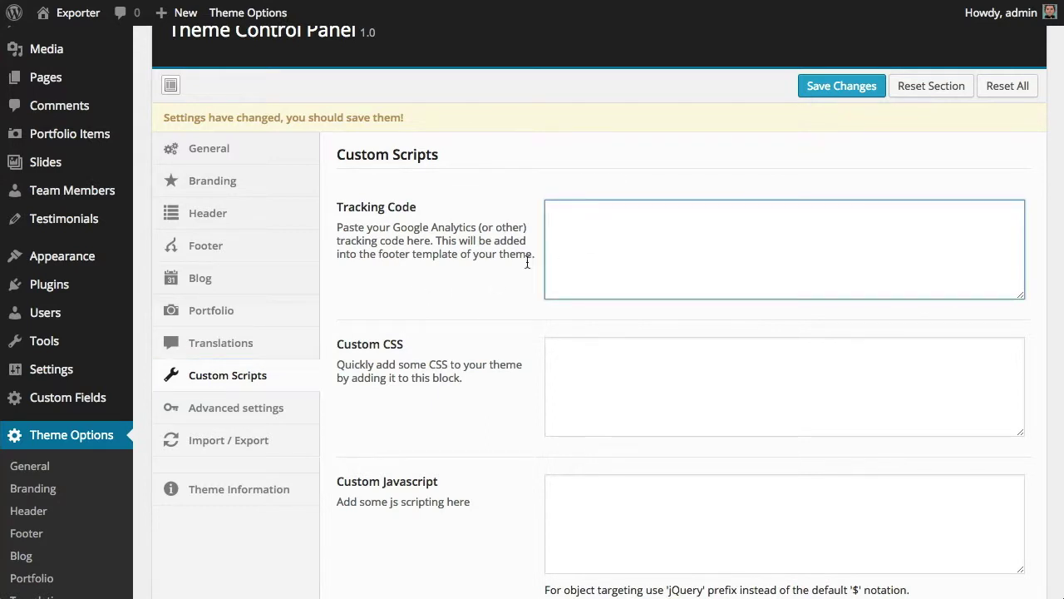
pyautogui.scroll(-1, 450, 291)
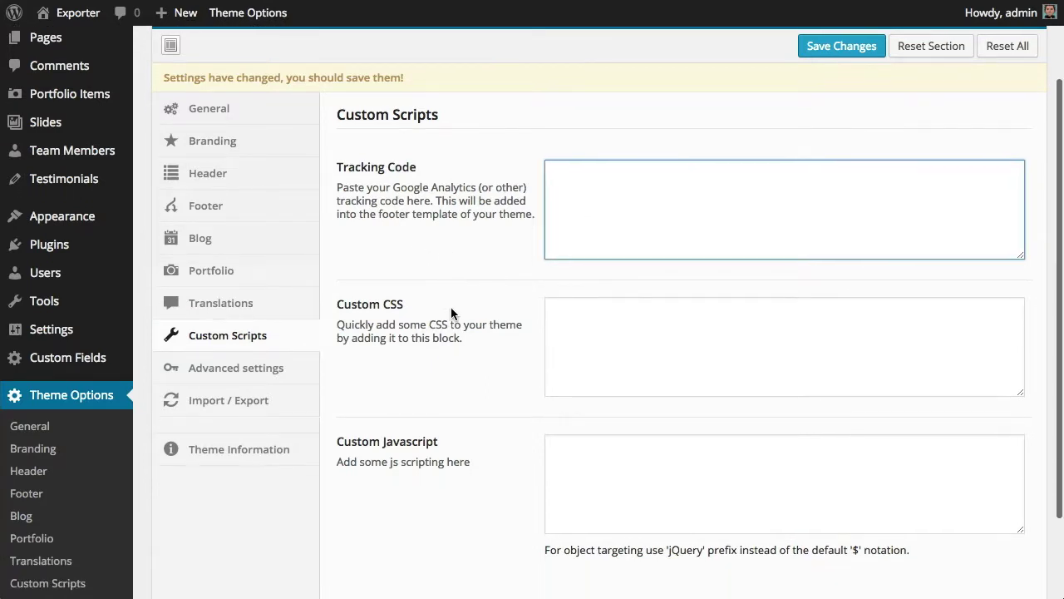
pyautogui.scroll(-1, 451, 312)
pyautogui.click(589, 300)
pyautogui.scroll(-1, 512, 336)
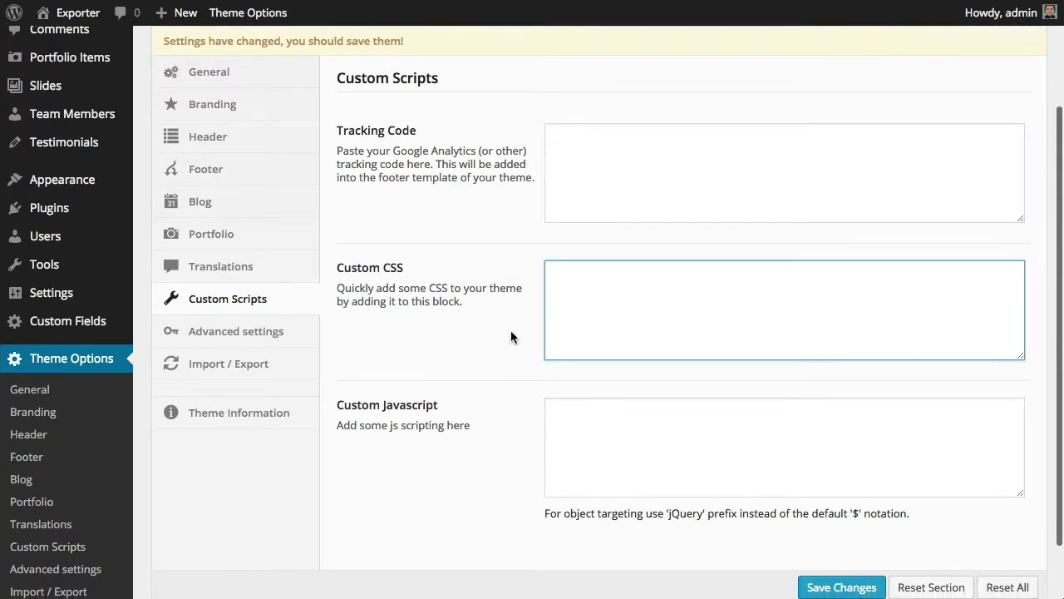
pyautogui.click(584, 433)
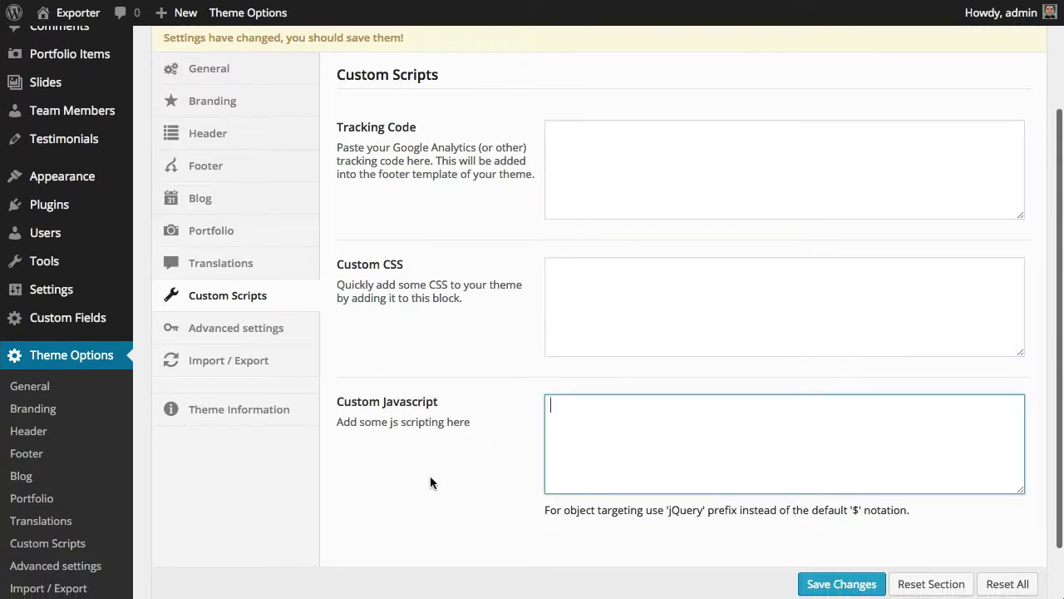
# Open the Advanced settings and review the portfolio, slides and testimonials slug fields
pyautogui.click(273, 339)
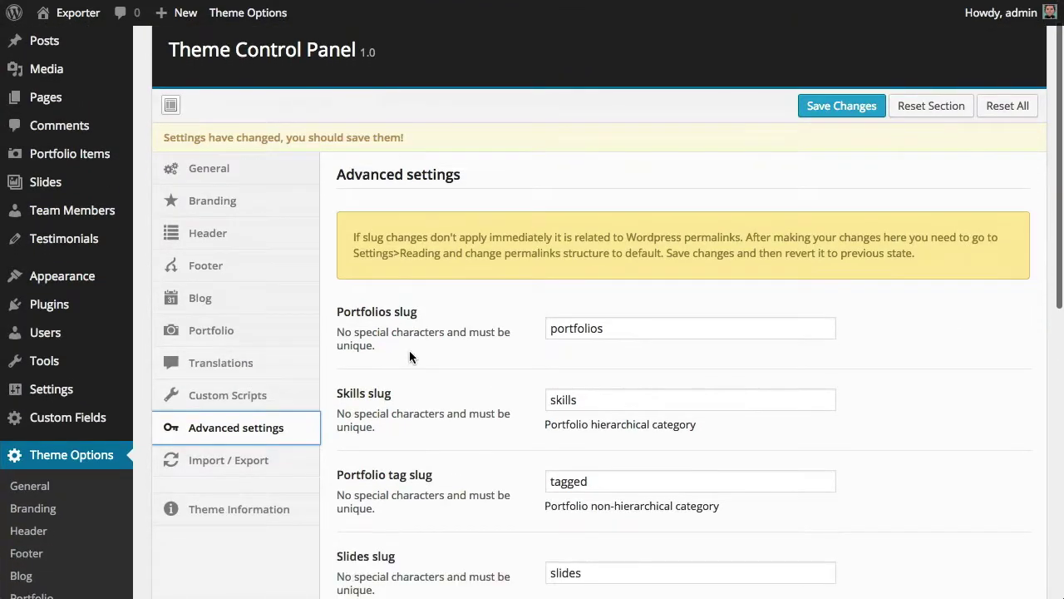
pyautogui.scroll(-2, 409, 351)
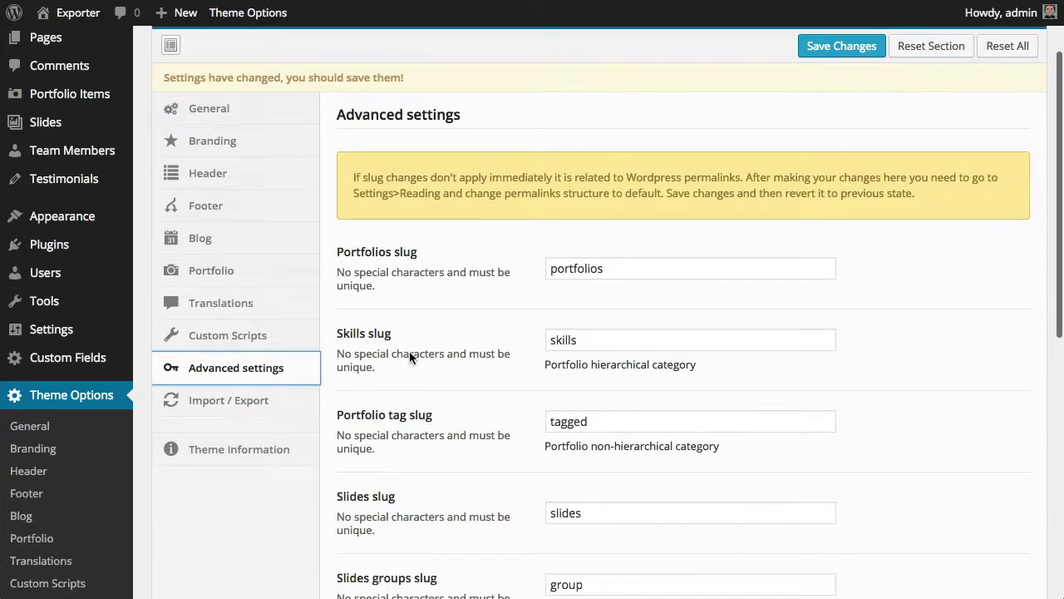
pyautogui.scroll(-1, 400, 285)
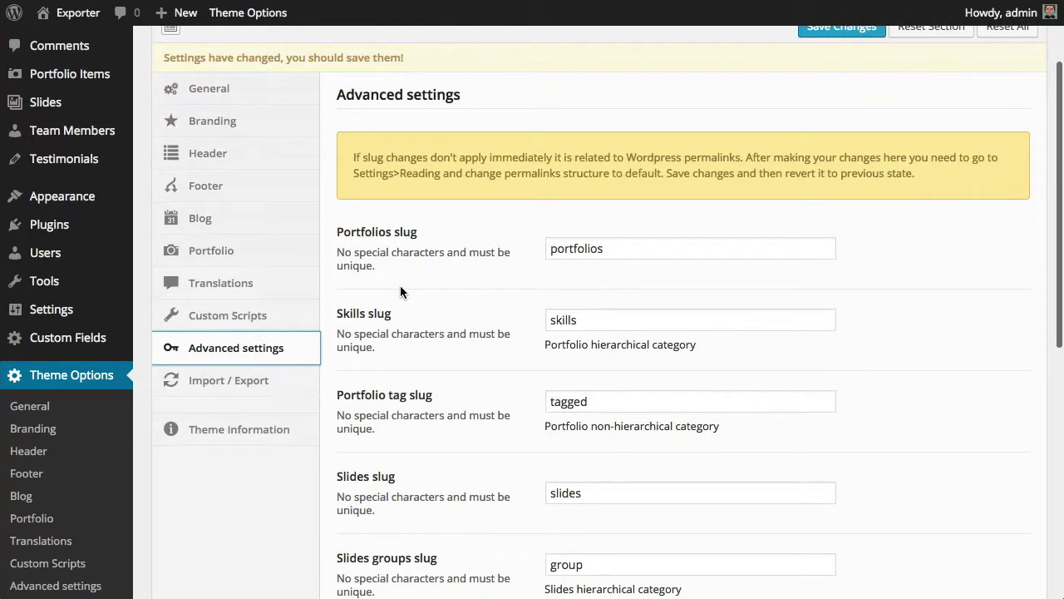
pyautogui.scroll(-1, 400, 286)
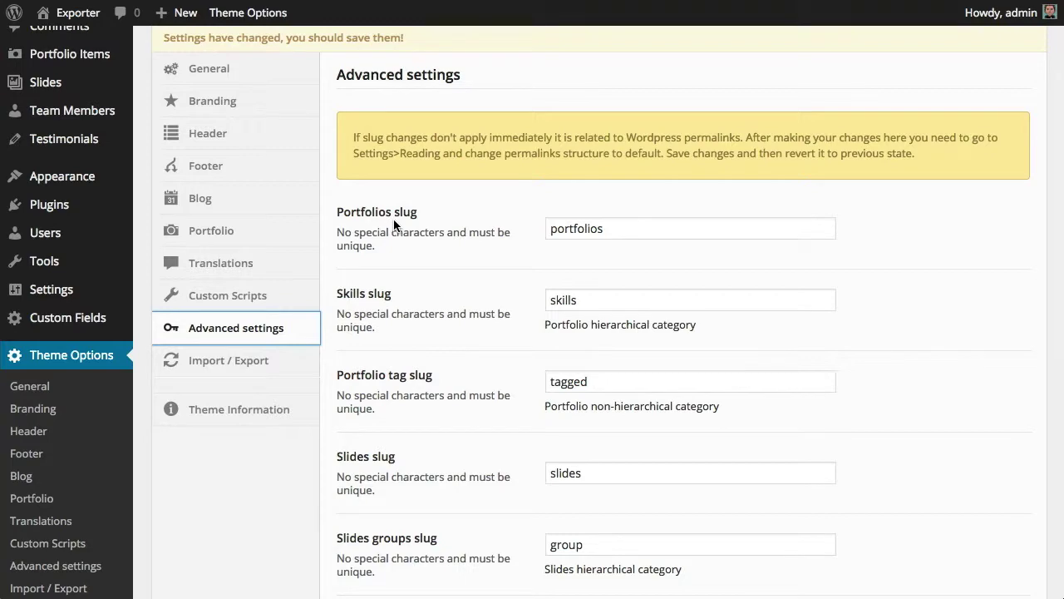
pyautogui.scroll(-1, 394, 220)
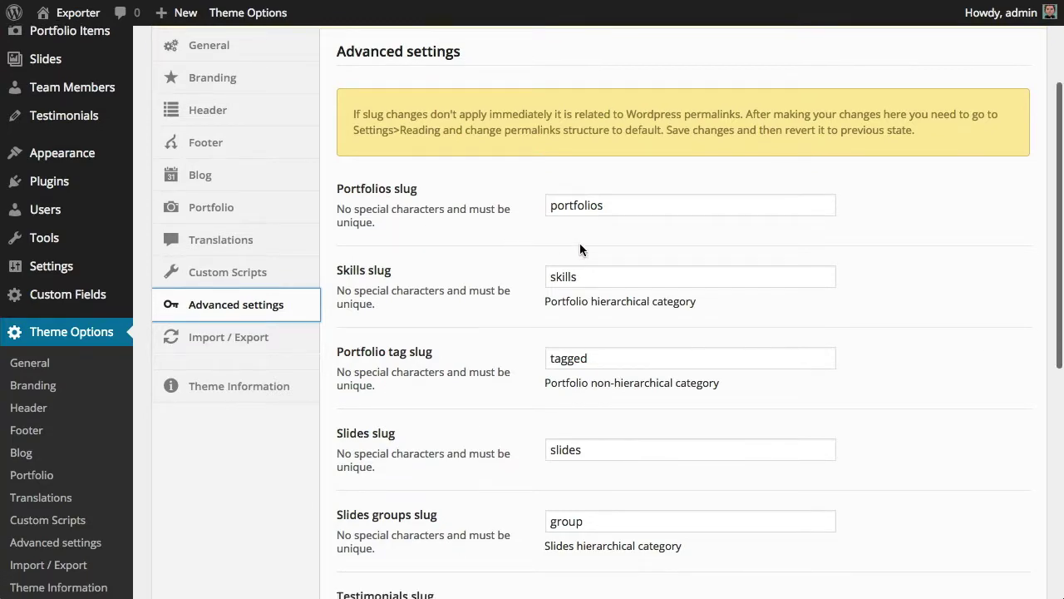
pyautogui.scroll(-5, 580, 250)
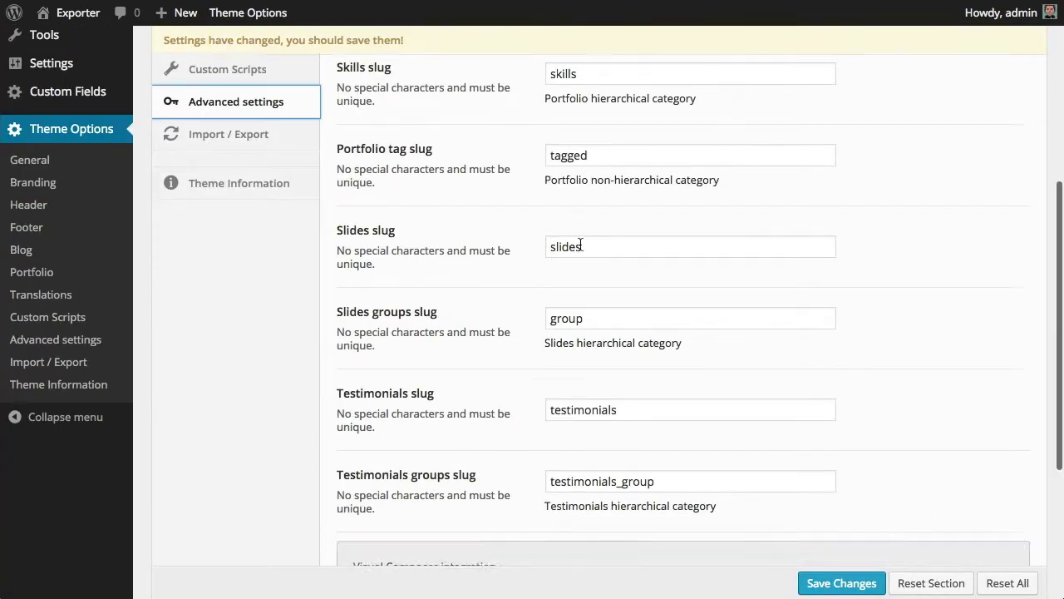
pyautogui.scroll(-4, 579, 245)
pyautogui.scroll(-1, 557, 282)
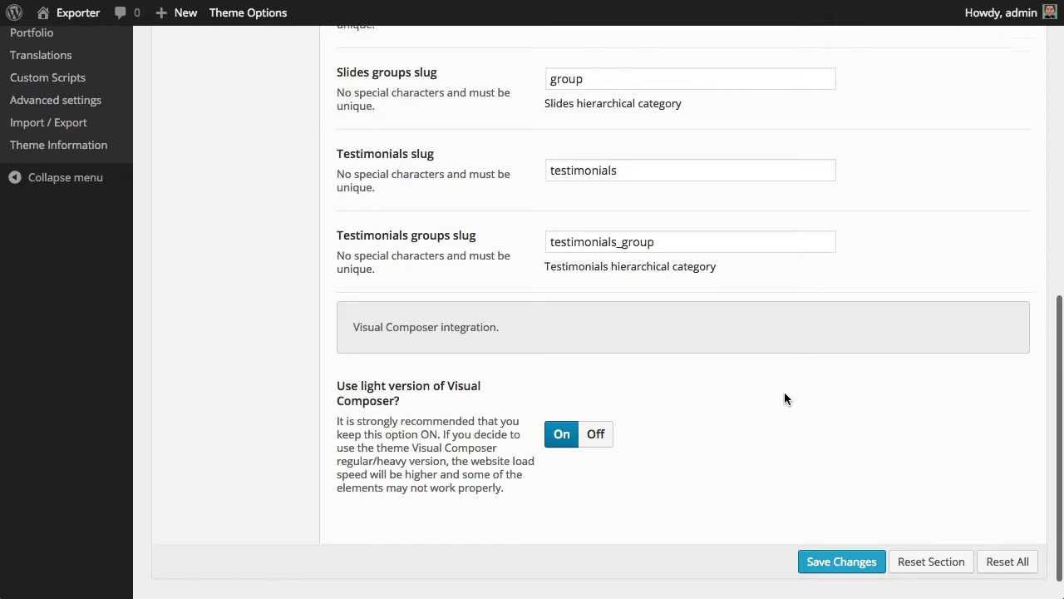
# Scroll down to the Visual Composer option, then back to the top
pyautogui.scroll(-1, 784, 395)
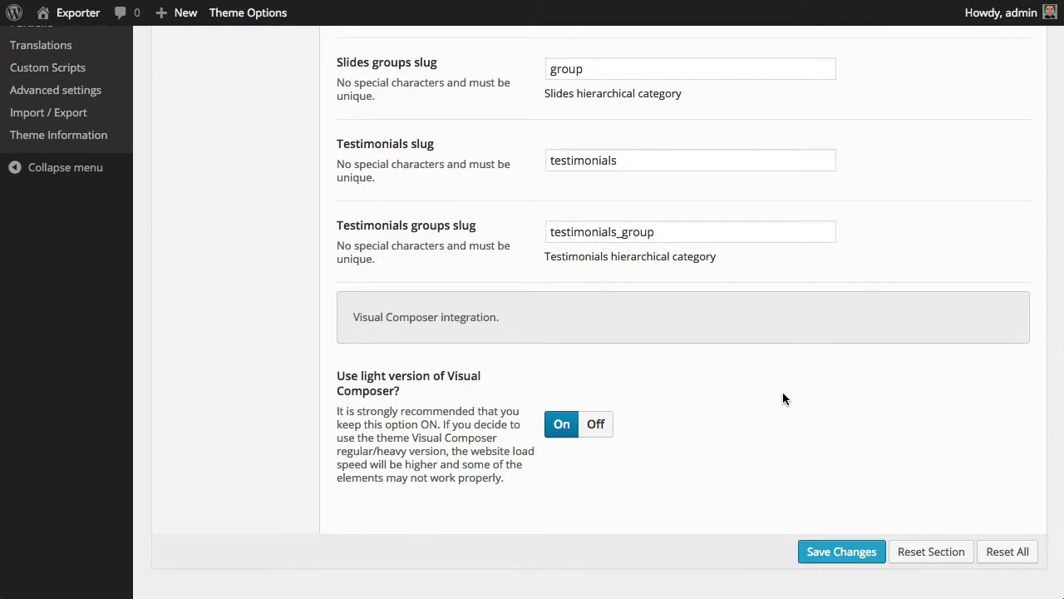
pyautogui.scroll(-1, 782, 400)
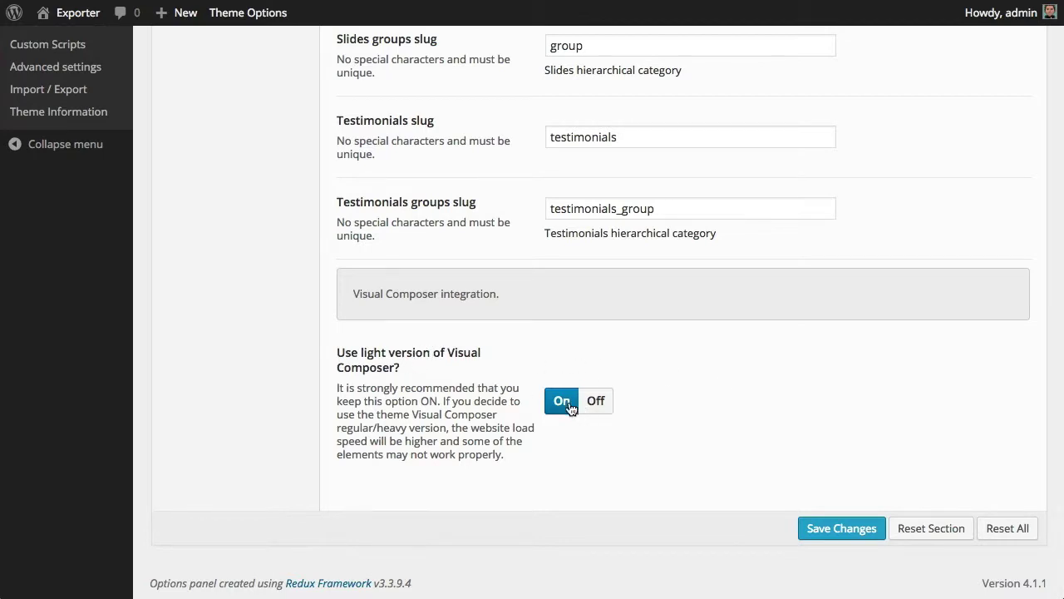
pyautogui.scroll(7, 472, 371)
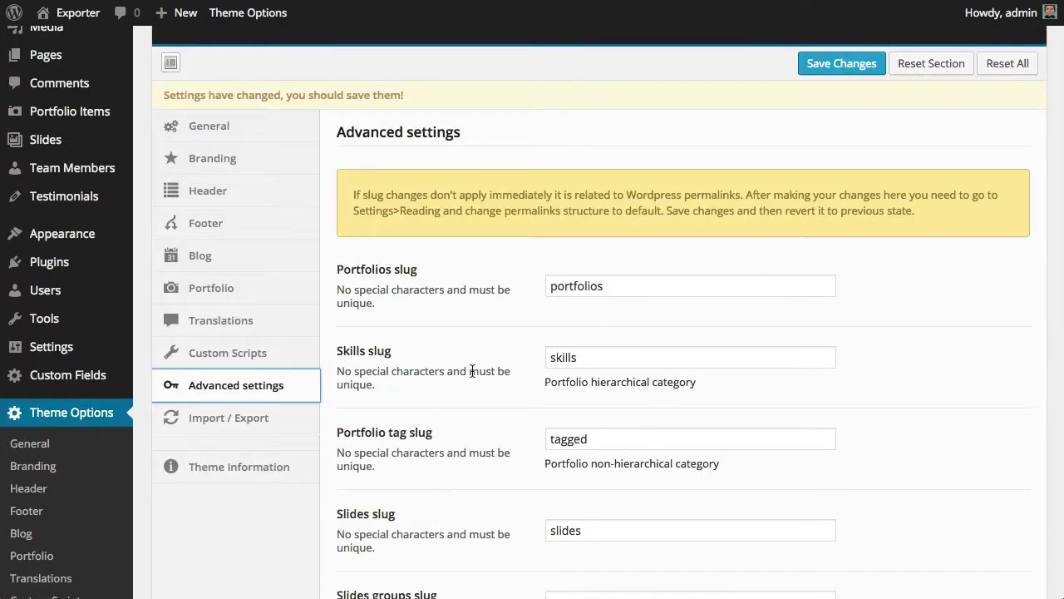
pyautogui.scroll(1, 472, 370)
pyautogui.scroll(3, 472, 374)
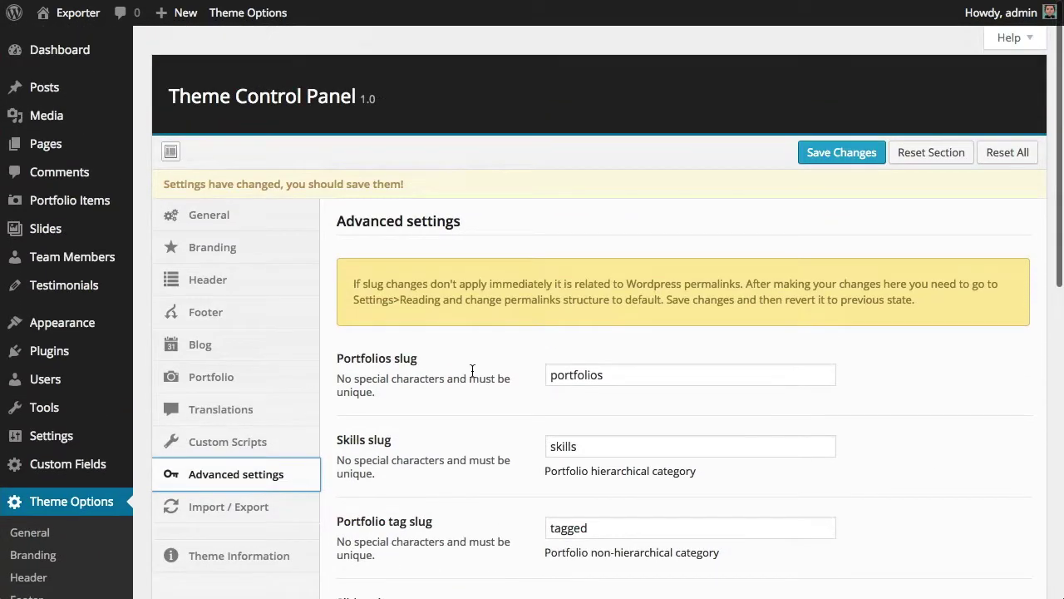